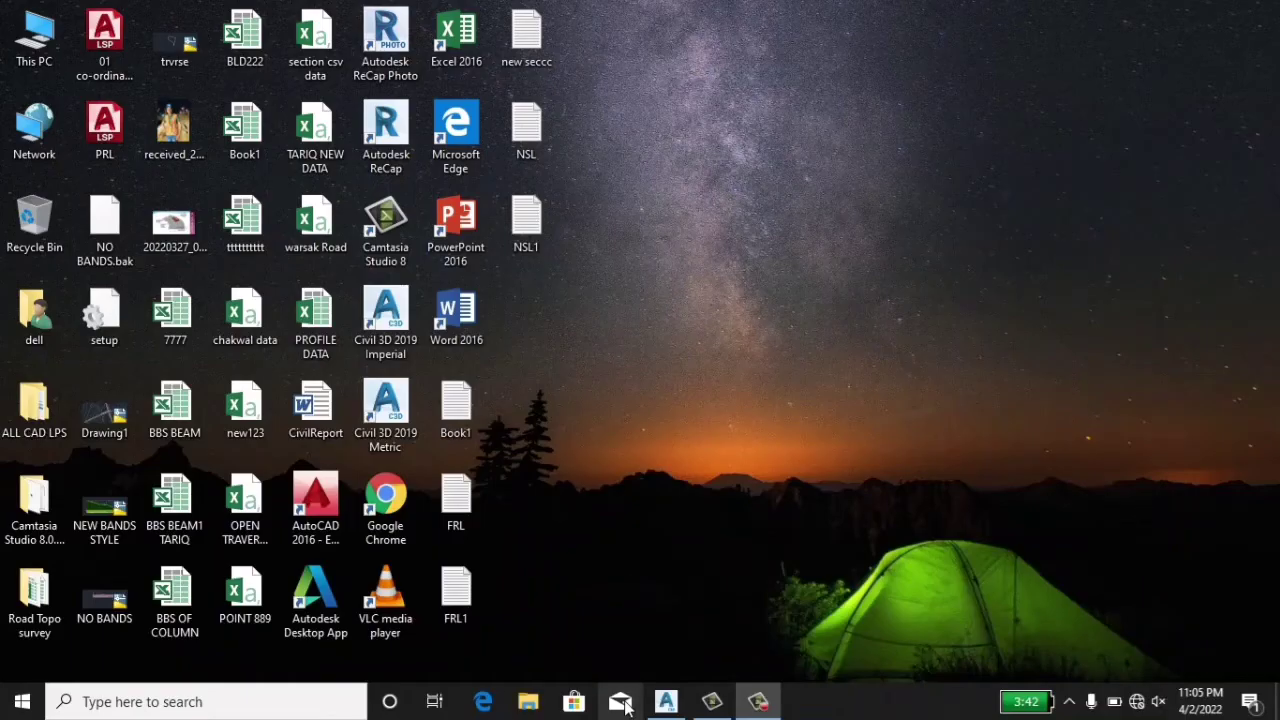
Open the new seccc coordinate file from the desktop and look over its data.
left_click(666, 701)
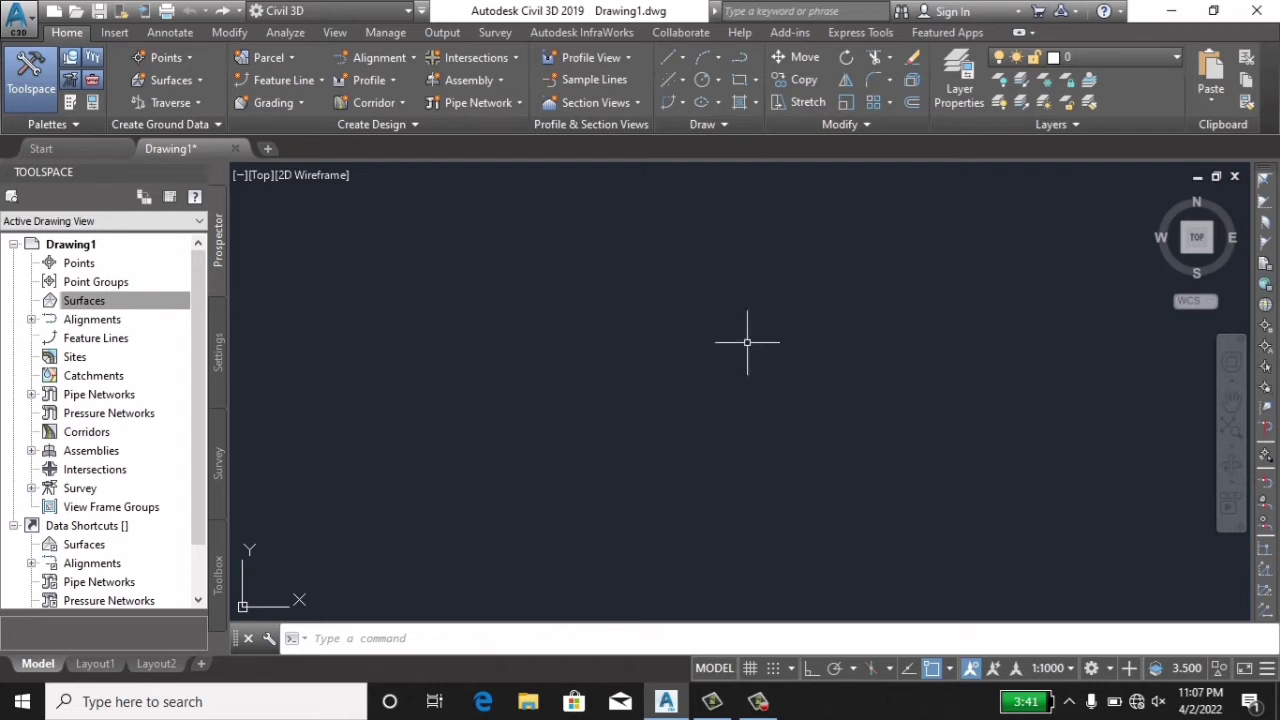
left_click(1171, 11)
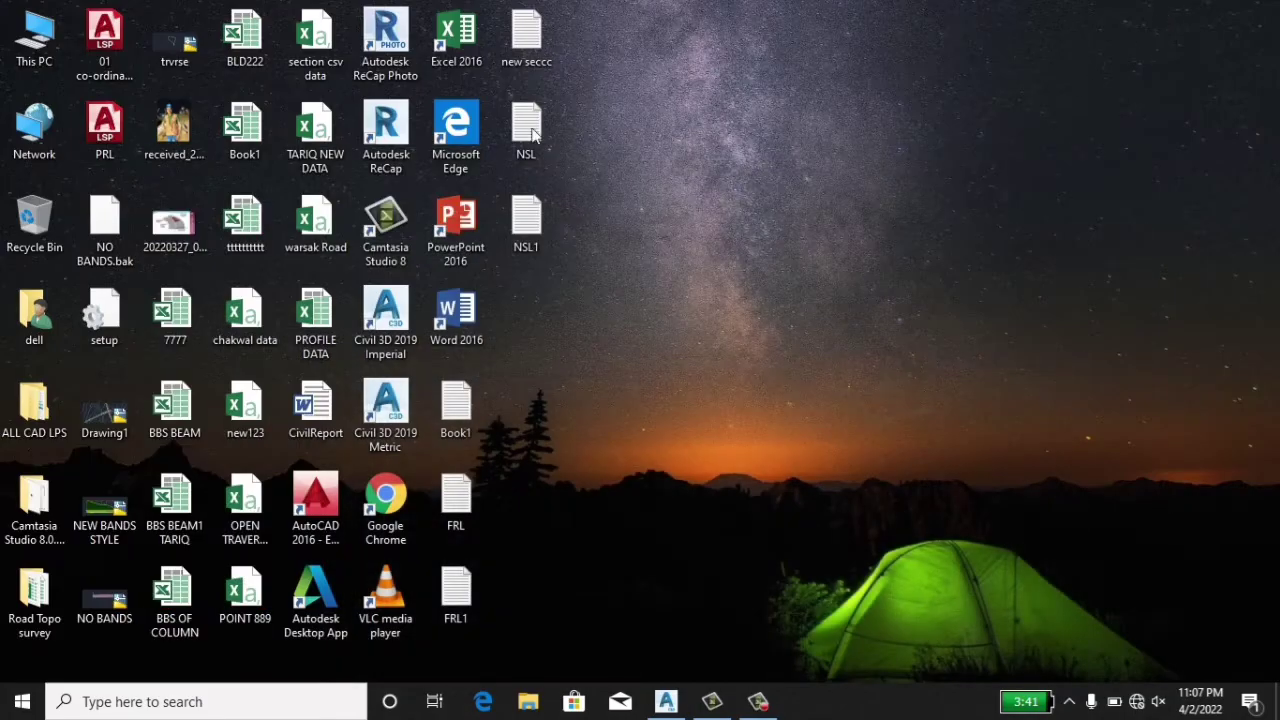
double_click(526, 36)
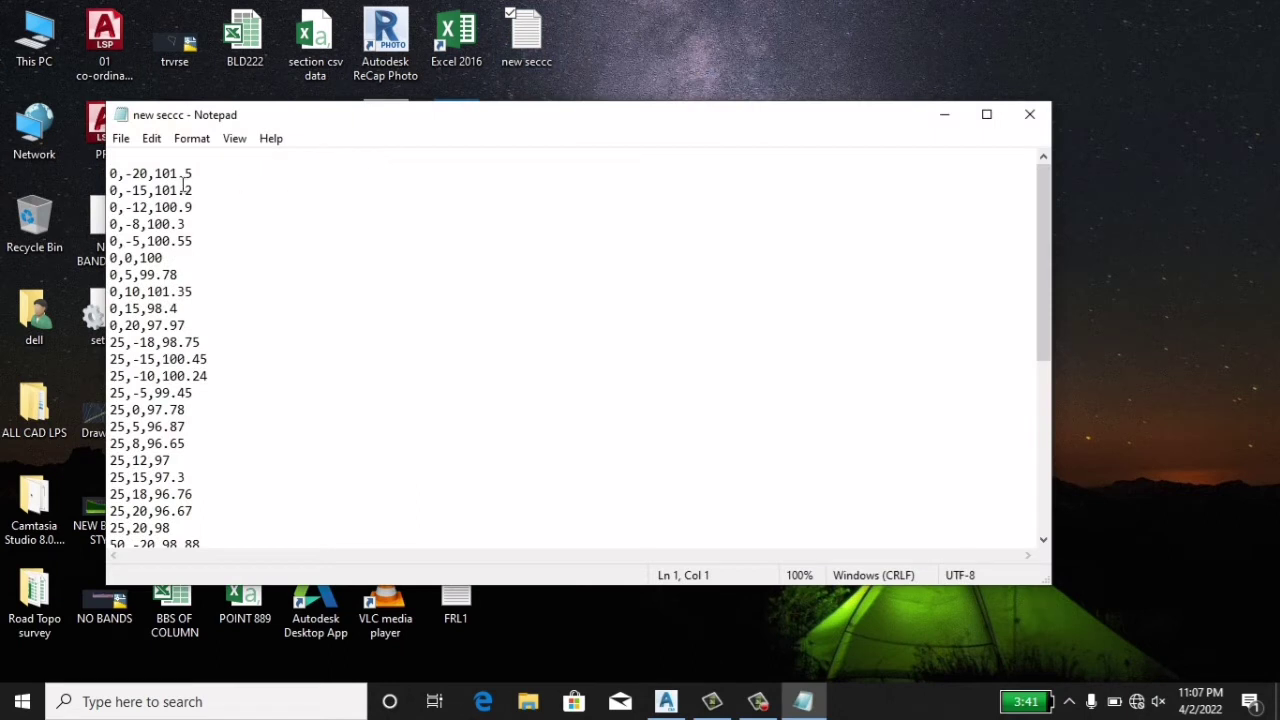
mouse_move(229, 172)
left_mouse_down()
mouse_move(118, 210)
mouse_move(132, 530)
left_mouse_up()
left_click(326, 376)
scroll(200, 175, "down", 1)
scroll(200, 175, "up", 1)
scroll(200, 175, "down", 1)
scroll(200, 175, "up", 1)
scroll(203, 169, "down", 1)
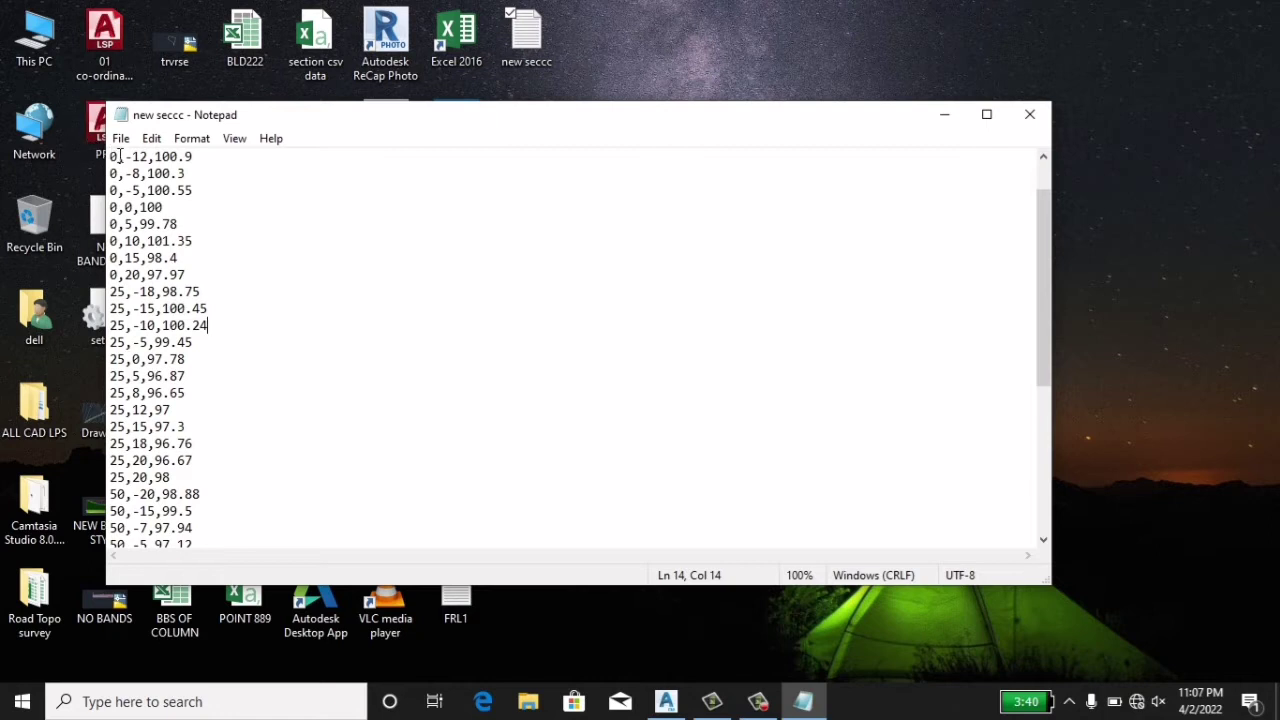
Select the leading station value 0, scroll through the remaining rows, and close the file.
left_click(118, 156)
left_click_drag(117, 156, 110, 156)
scroll(220, 395, "down", 2)
scroll(220, 395, "down", 2)
scroll(216, 390, "down", 2)
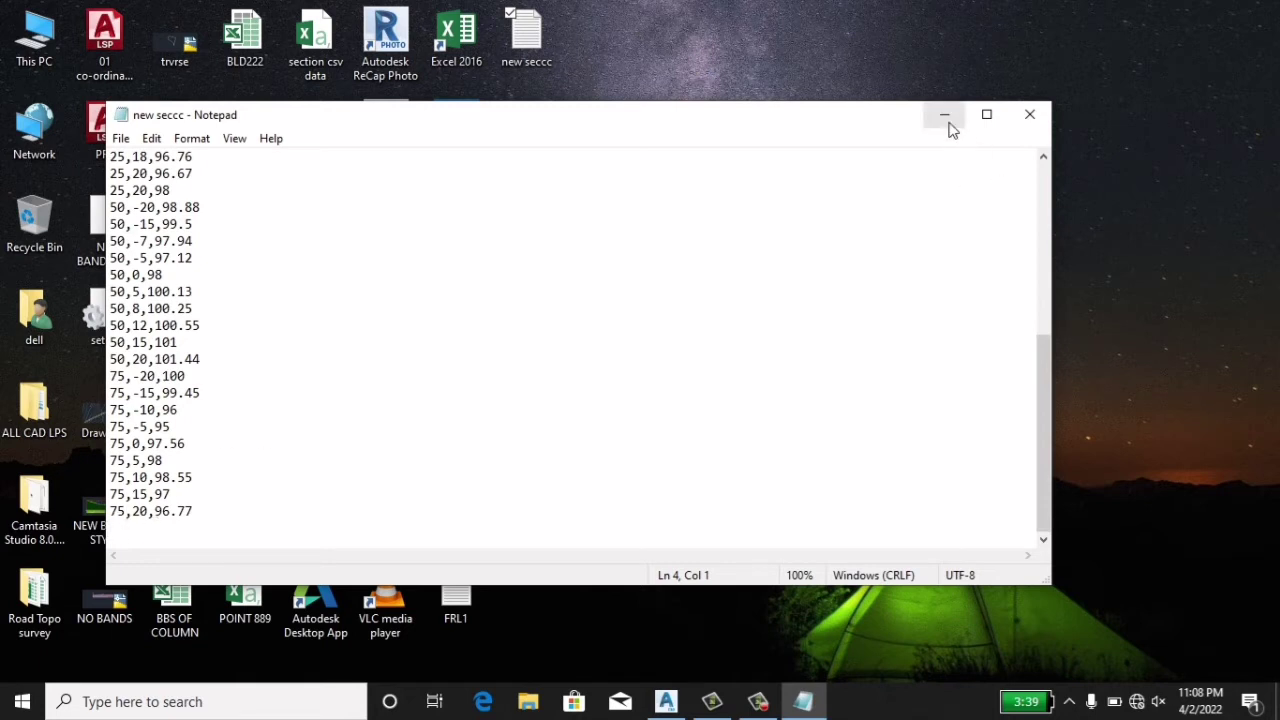
left_click(1029, 115)
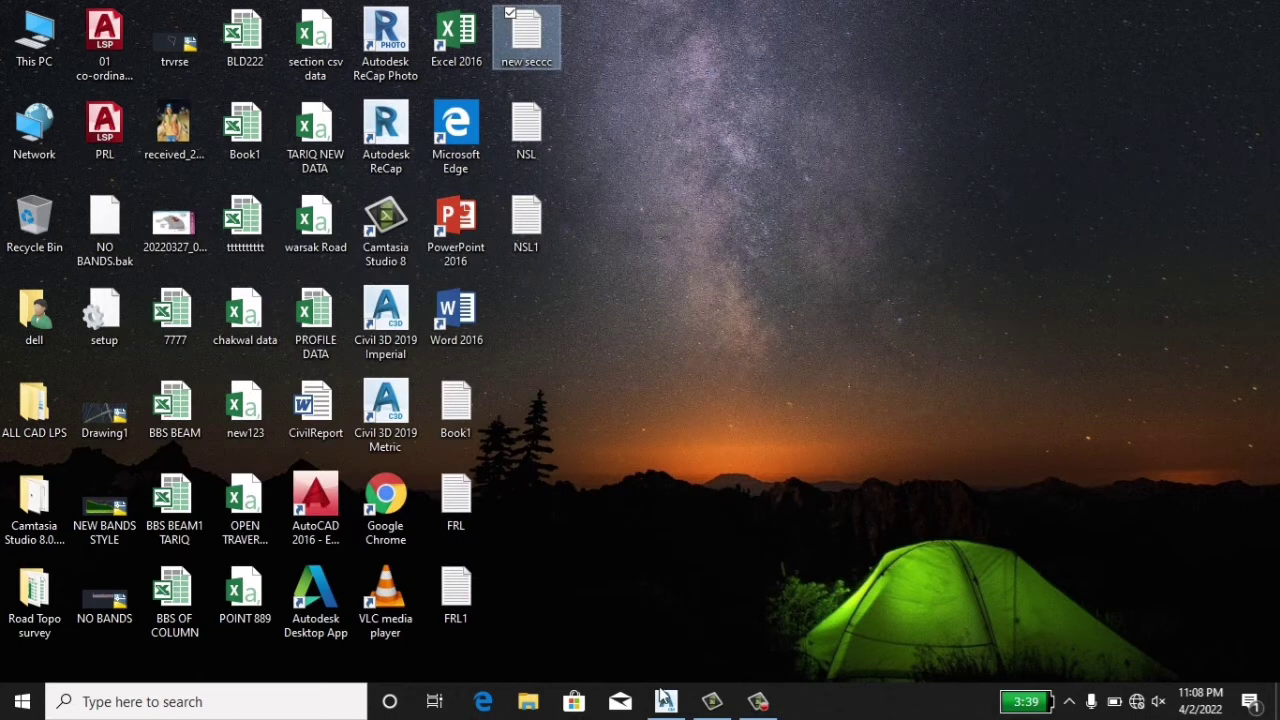
Back in Civil 3D, create a centreline alignment named 'Alignment - 1' on C-ROAD.
left_click(666, 700)
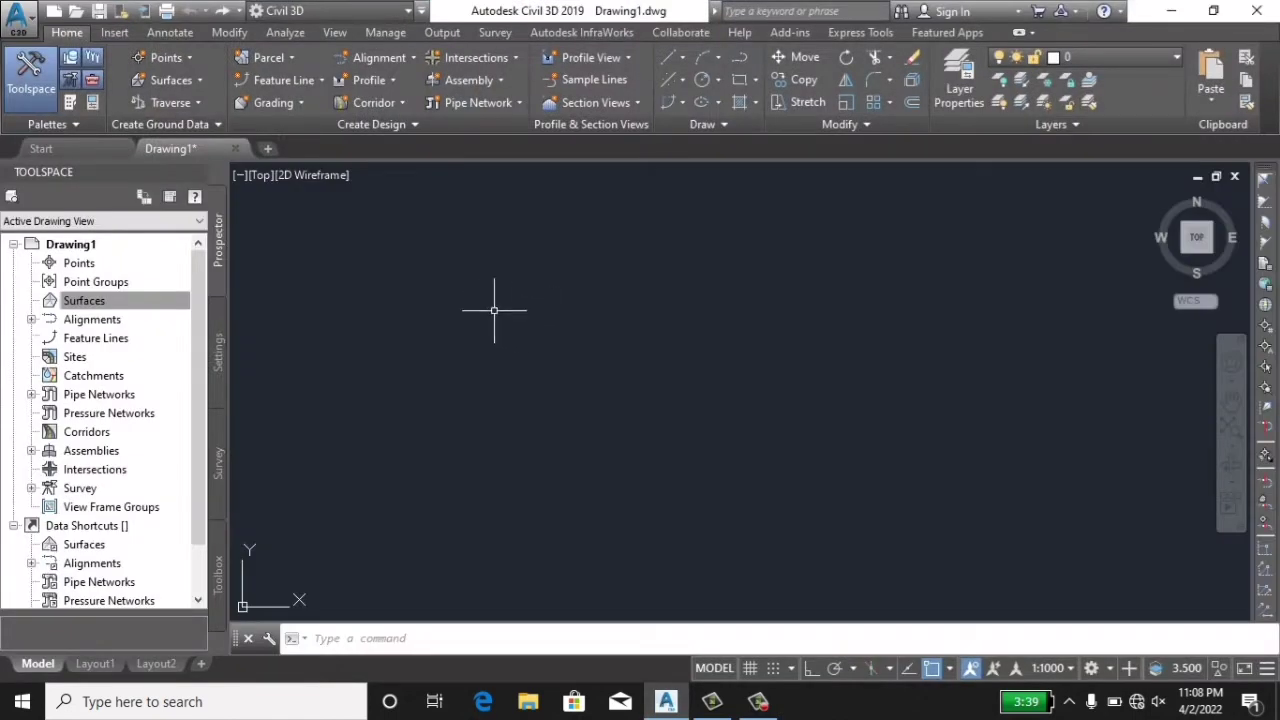
left_click(407, 60)
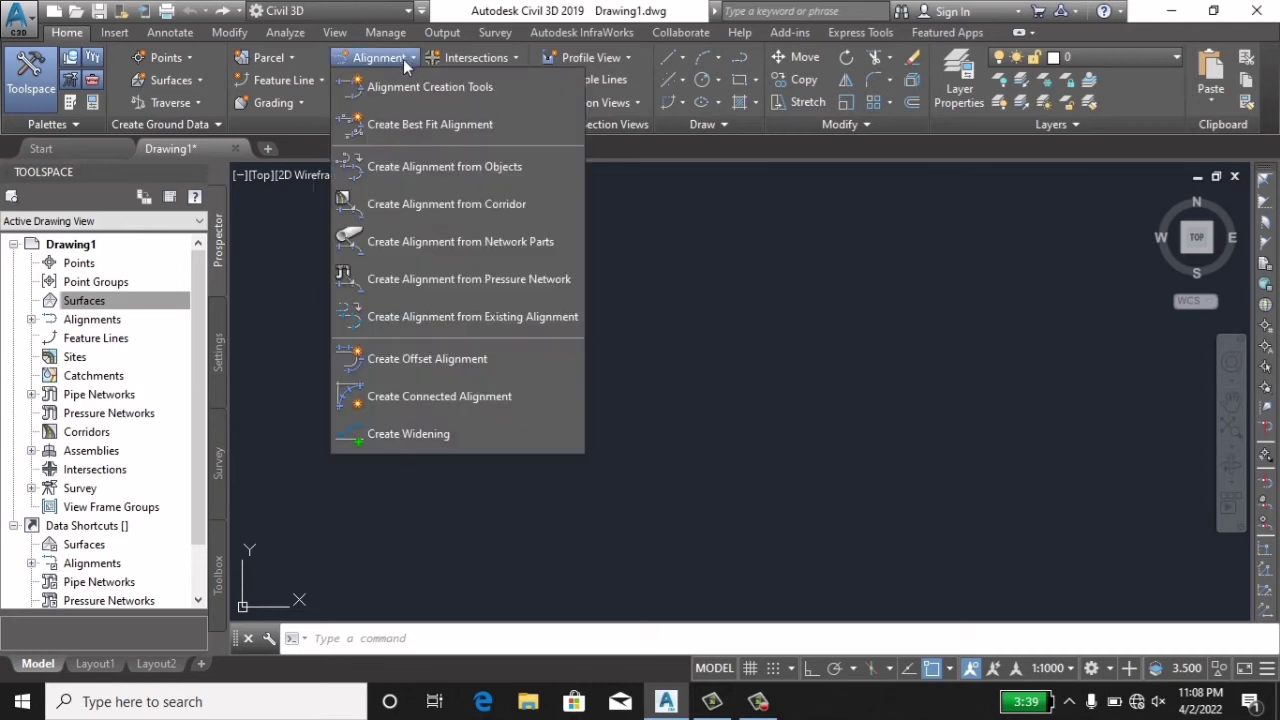
left_click(462, 88)
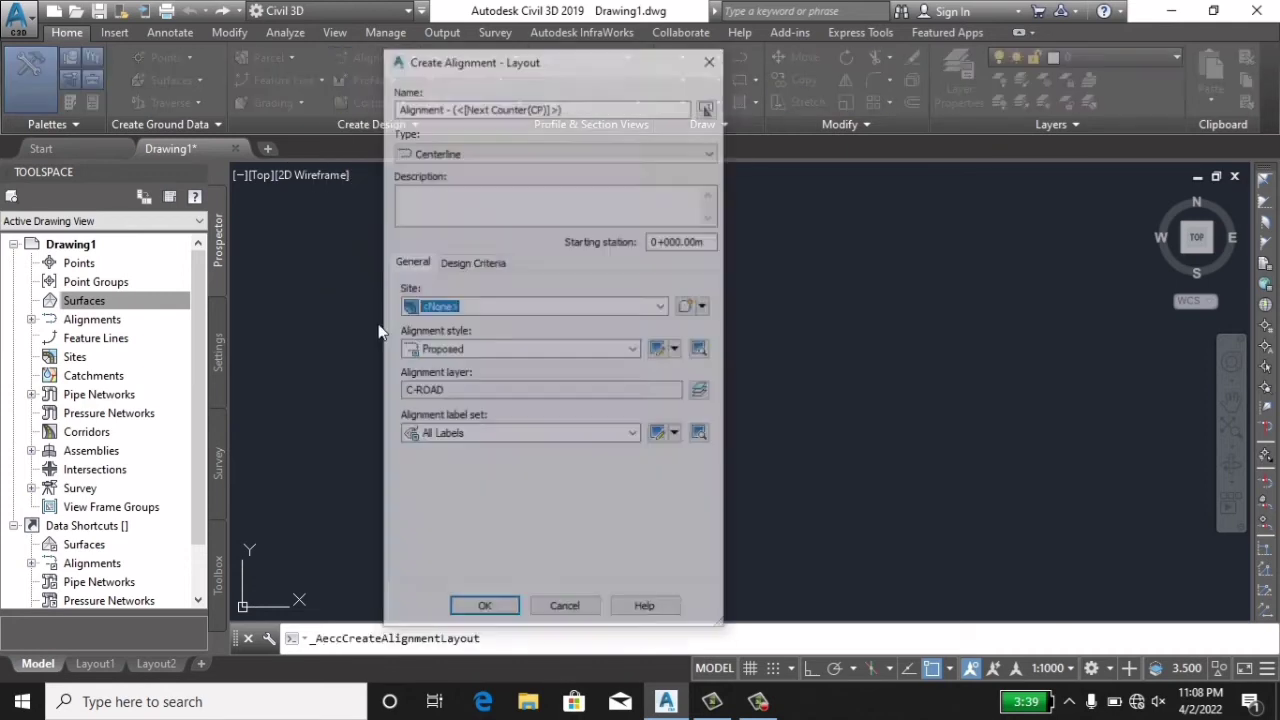
left_click_drag(567, 110, 453, 104)
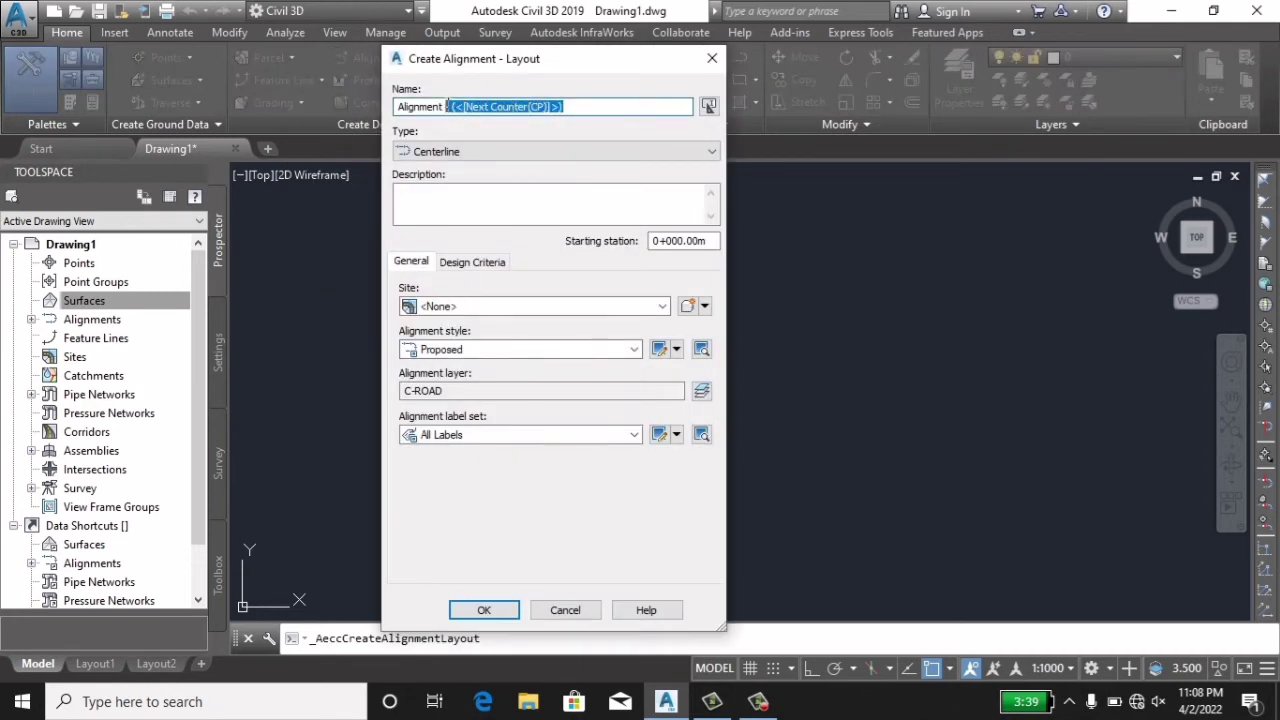
type("1")
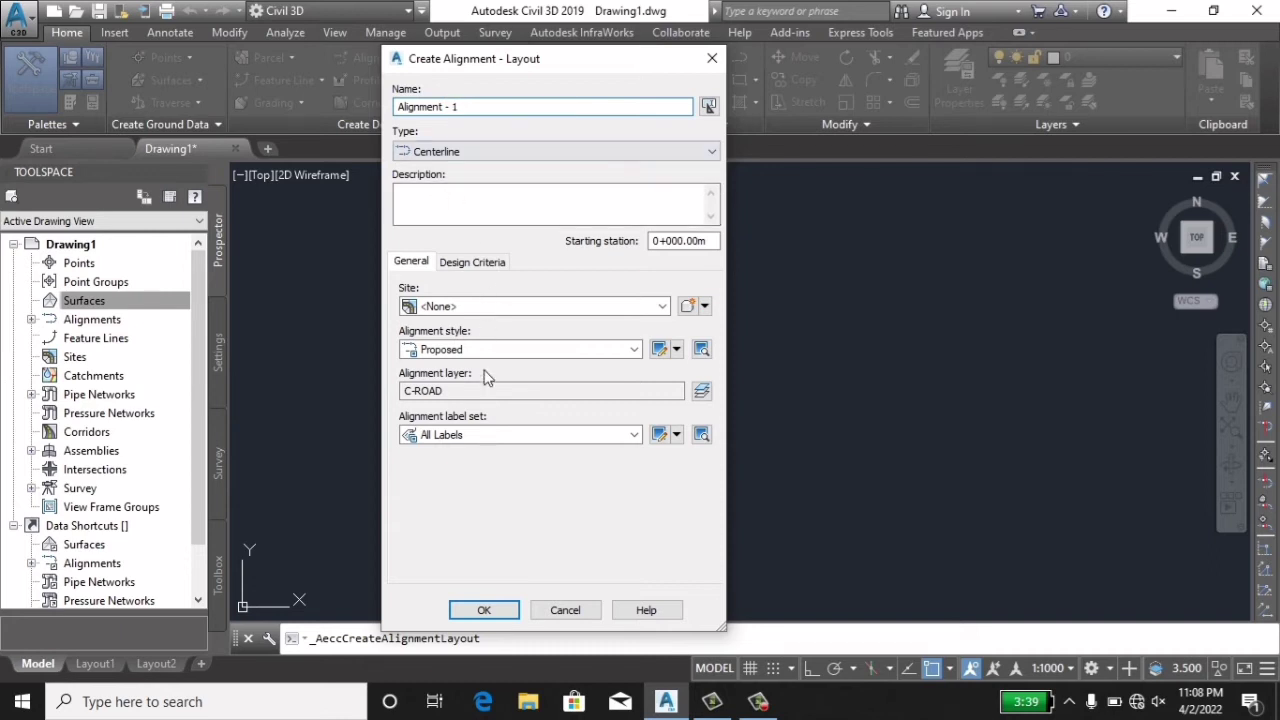
left_click(506, 614)
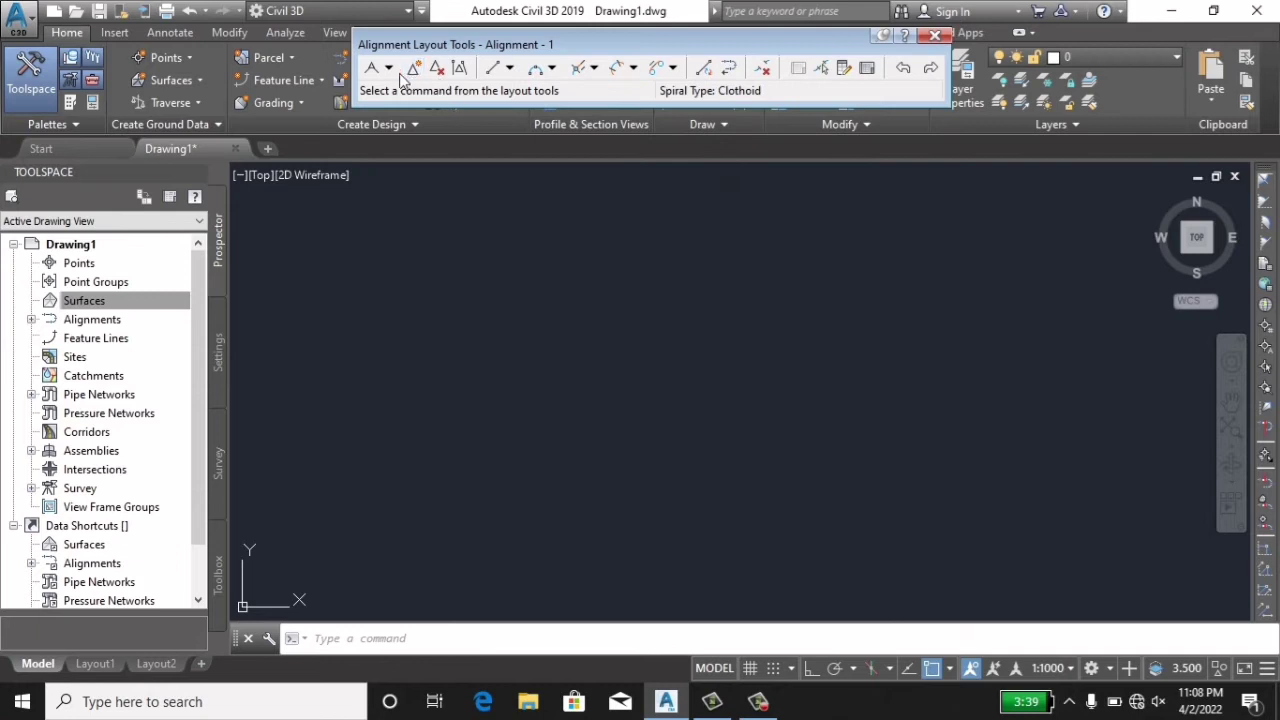
Draw a 75 m horizontal tangent with no curves and Ortho on, then zoom in on it.
left_click(389, 68)
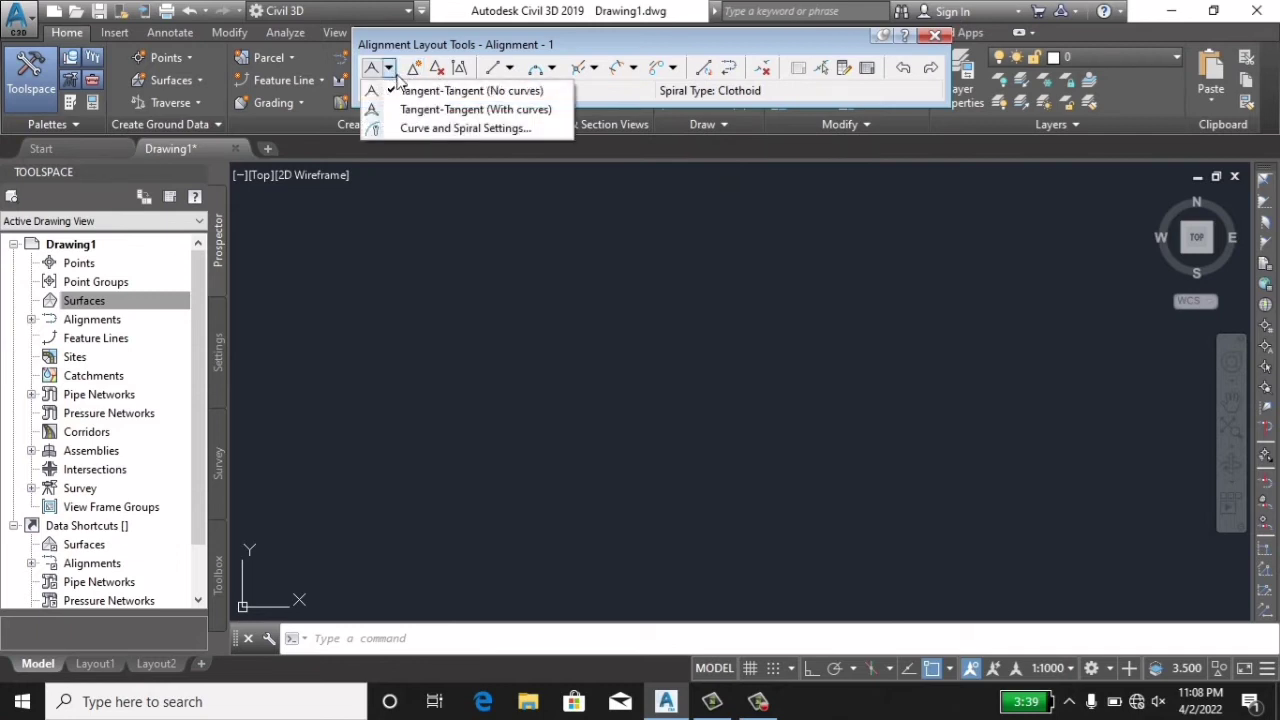
left_click(465, 92)
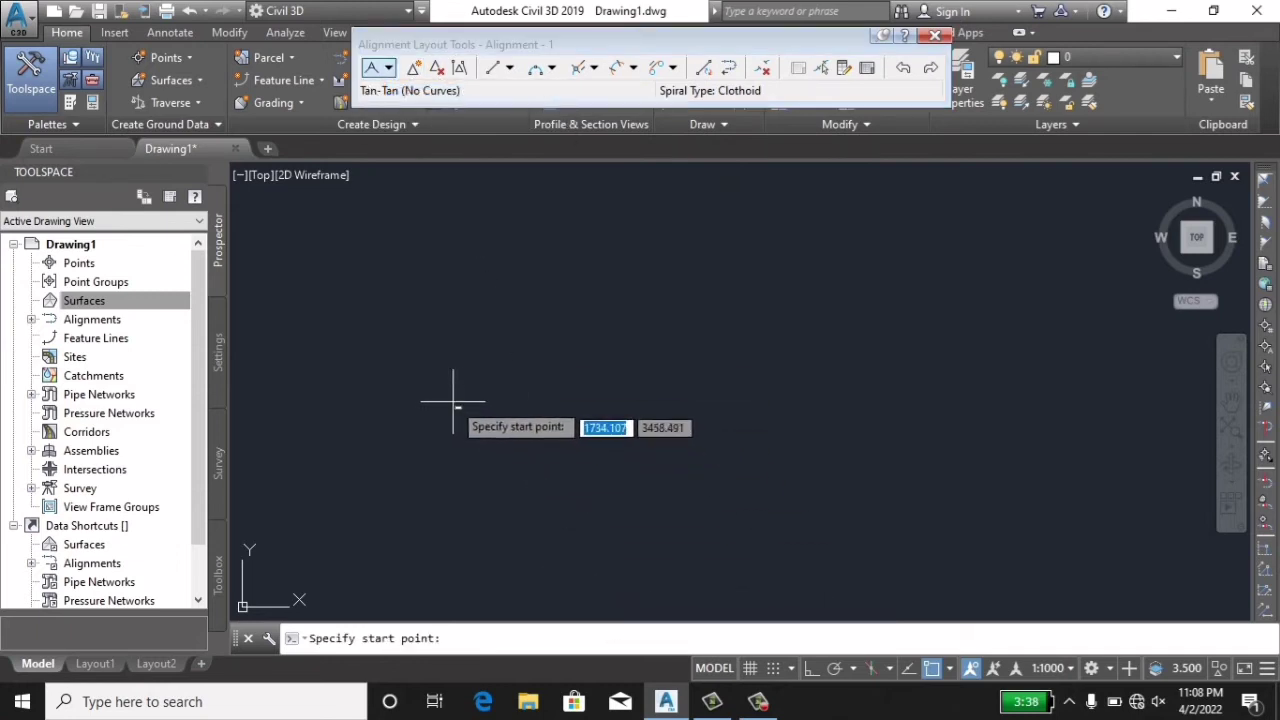
left_click(364, 372)
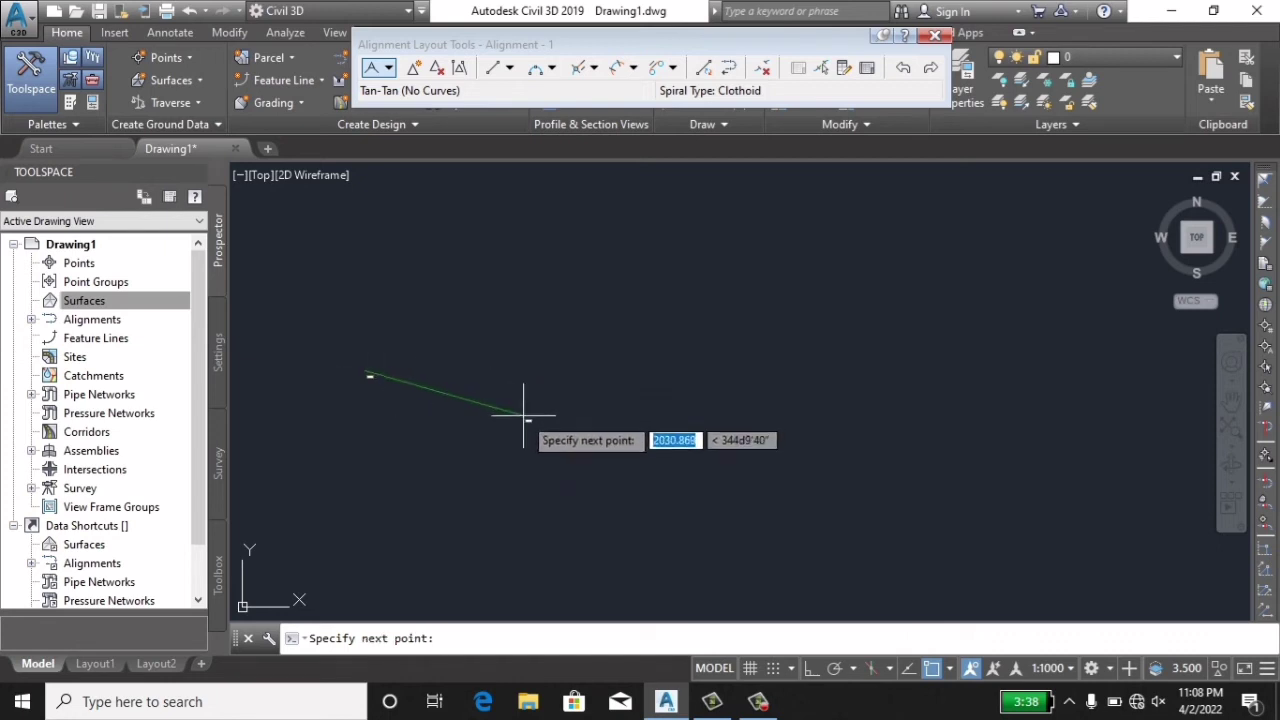
left_click(812, 670)
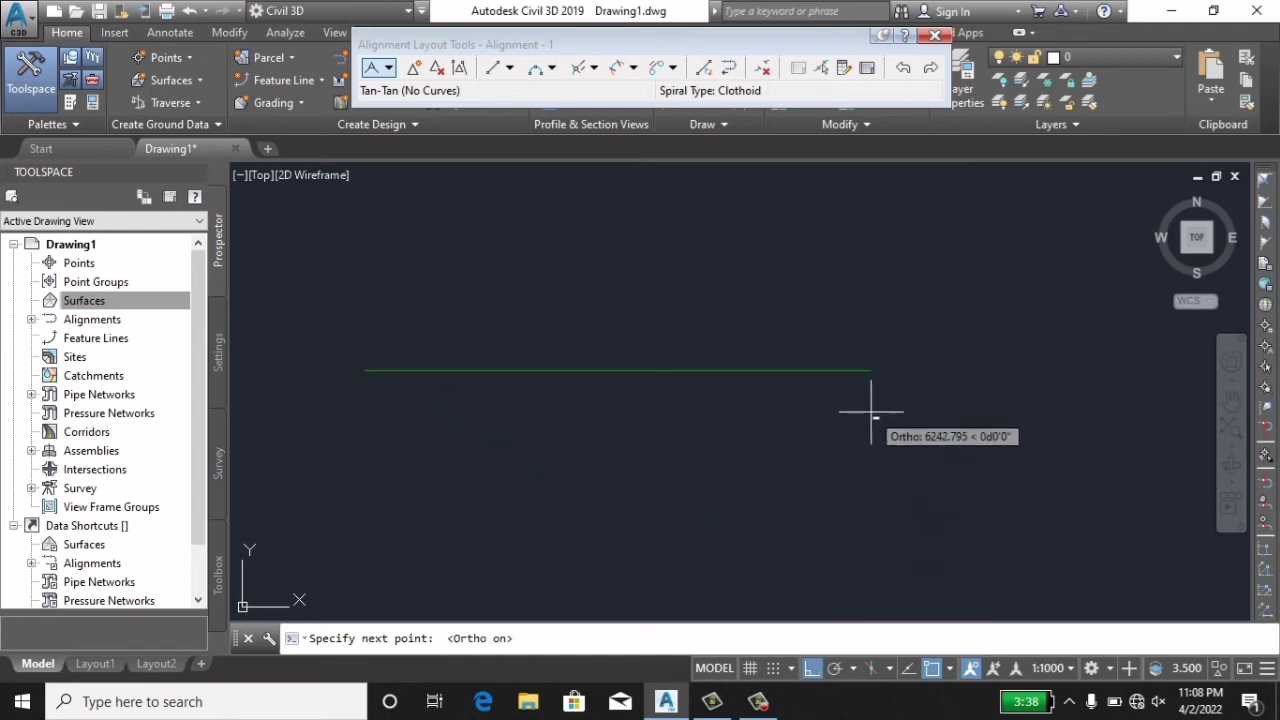
type("7")
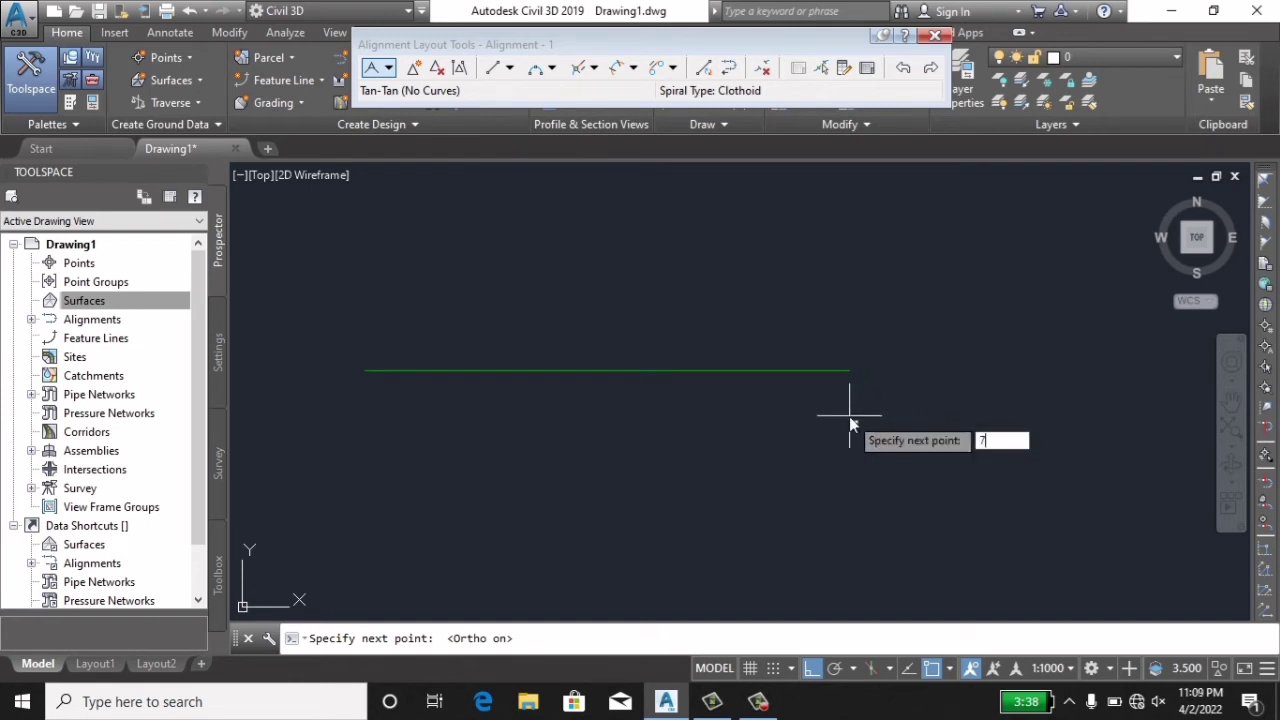
type("5")
key("Return")
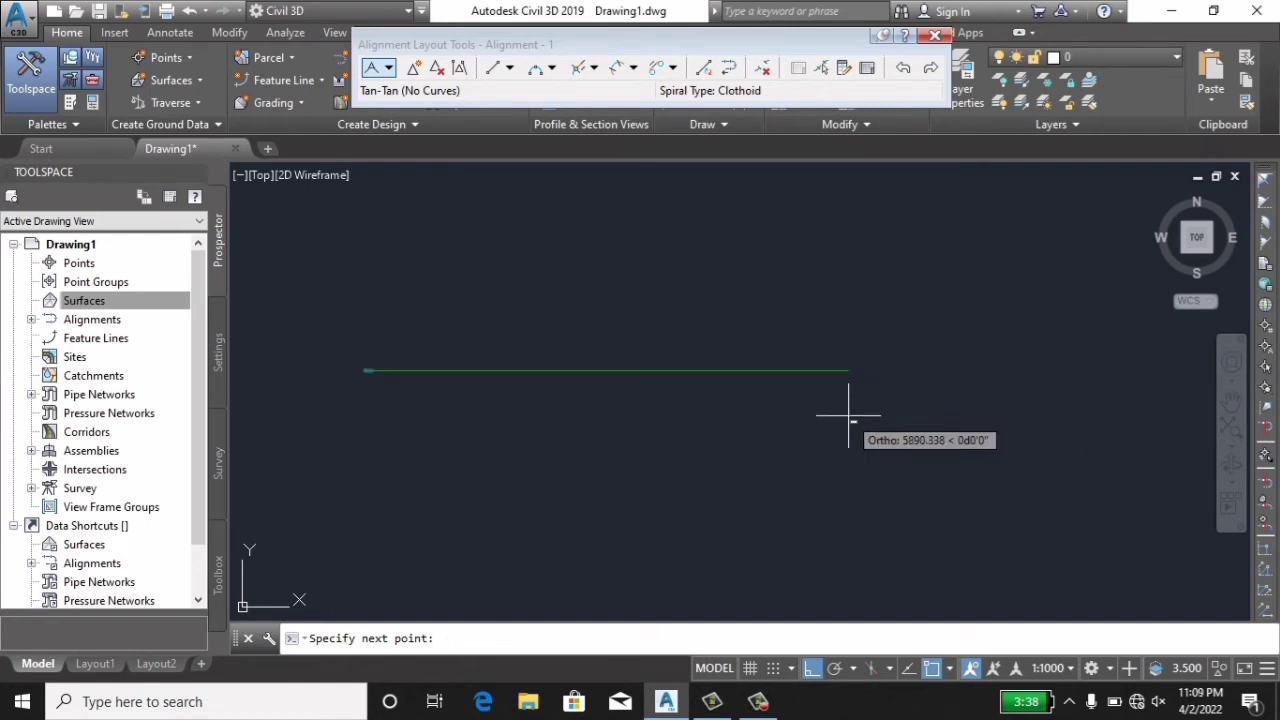
key("Return")
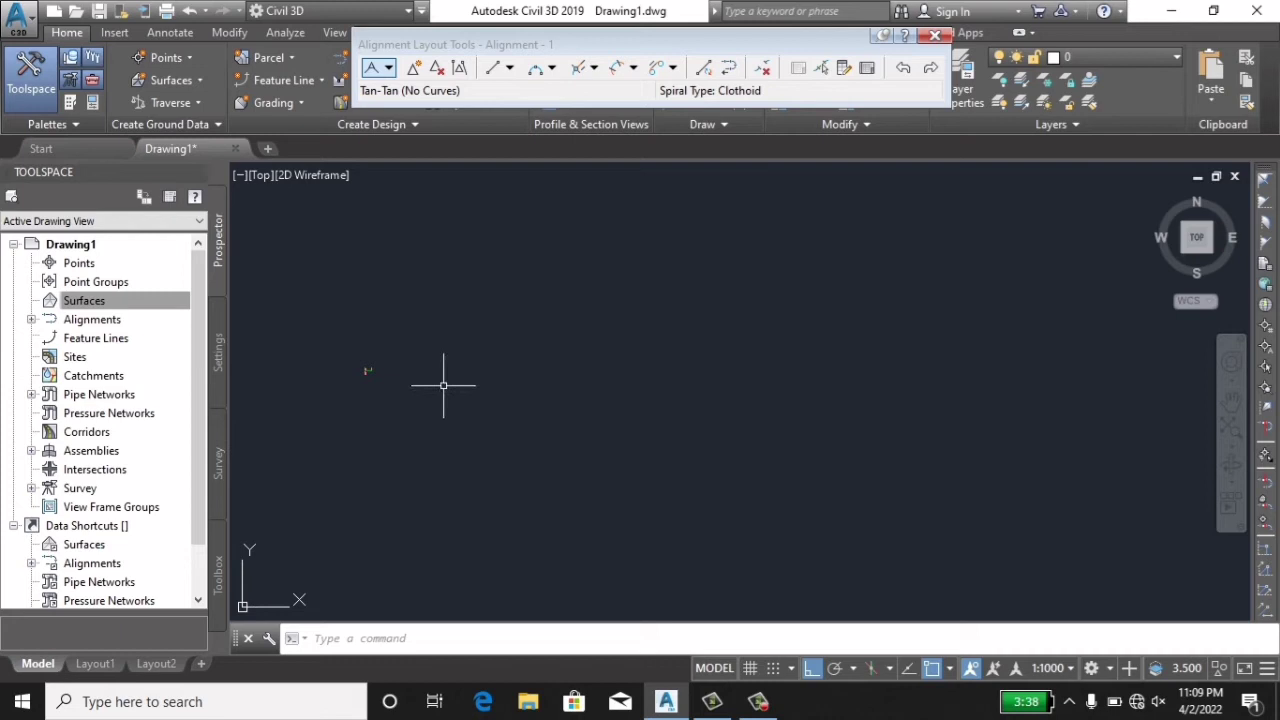
scroll(320, 370, "up", 3)
scroll(457, 366, "up", 2)
scroll(505, 392, "up", 3)
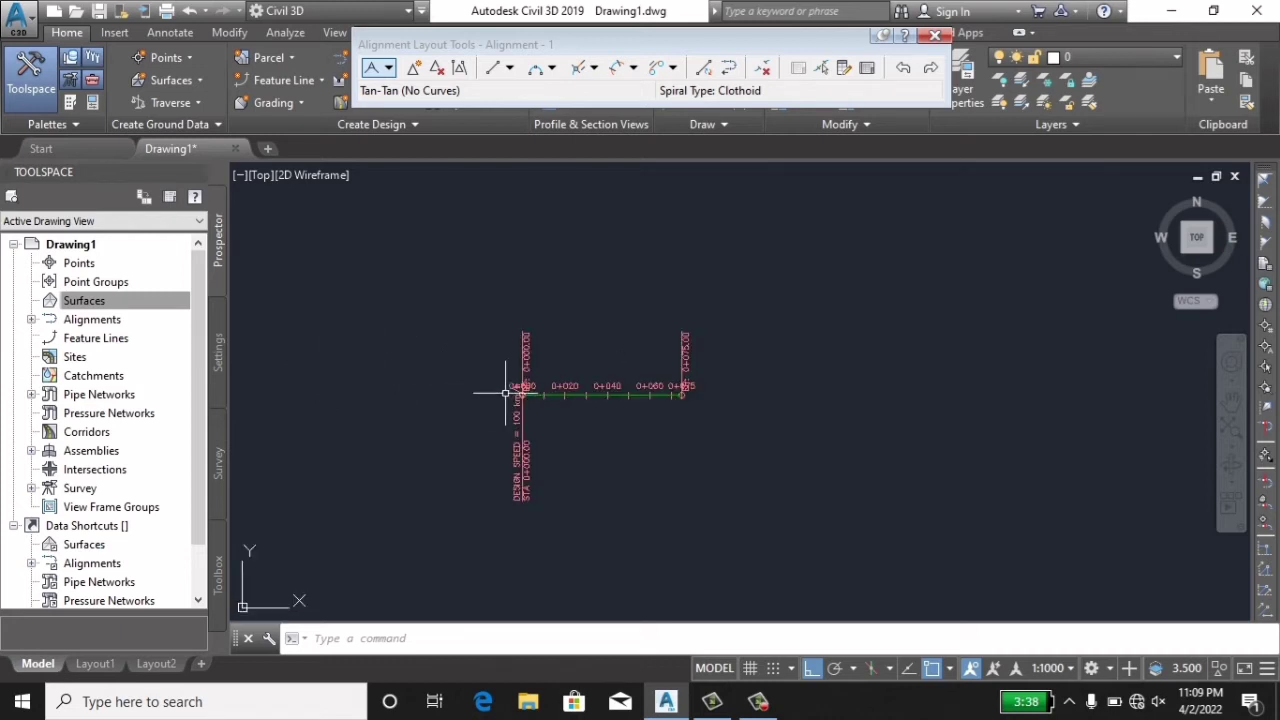
scroll(528, 414, "up", 1)
scroll(560, 418, "up", 1)
scroll(630, 395, "up", 2)
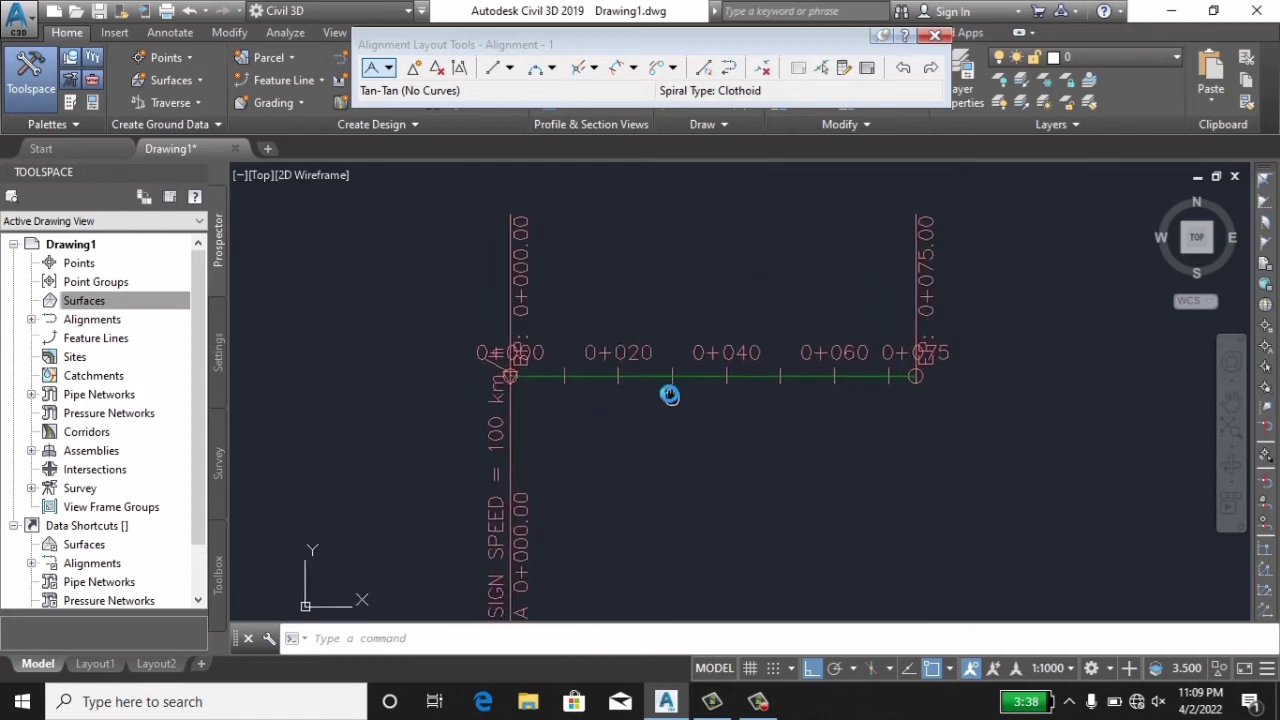
middle_click_drag(669, 395, 639, 388)
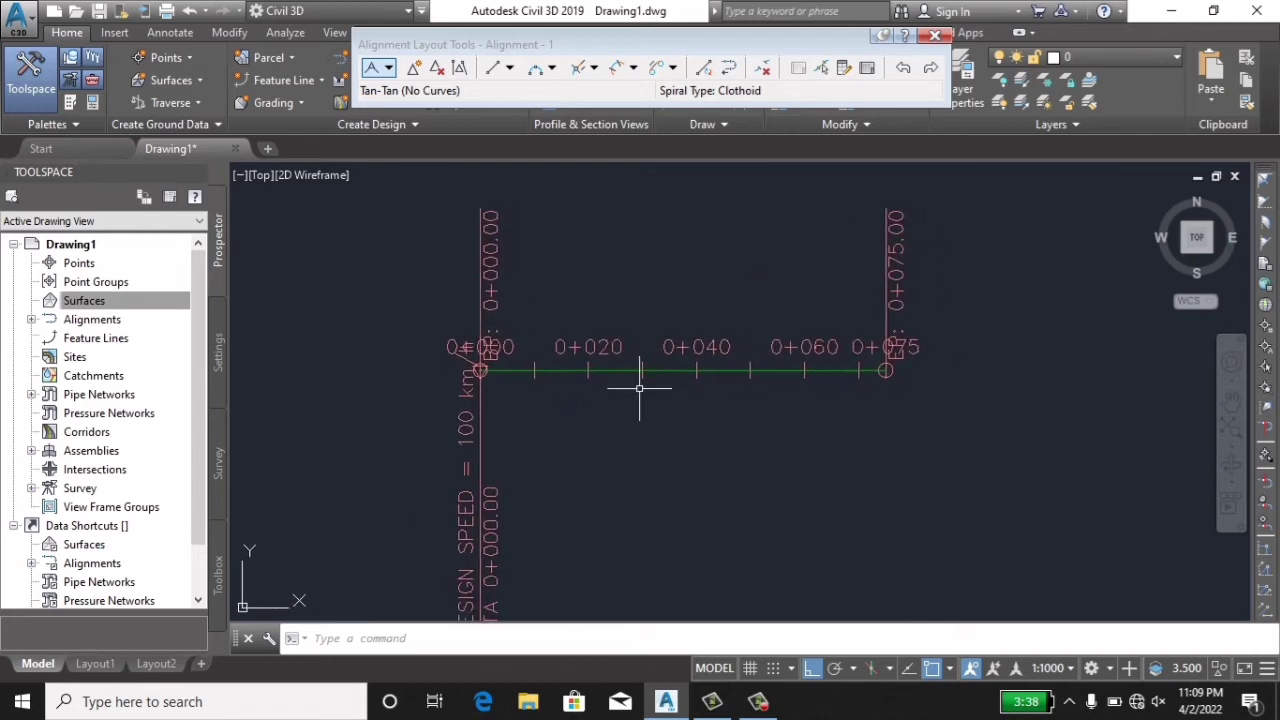
Set the annotation scale to 1:250 and bring the alignment's starting stations into view.
left_click(1070, 668)
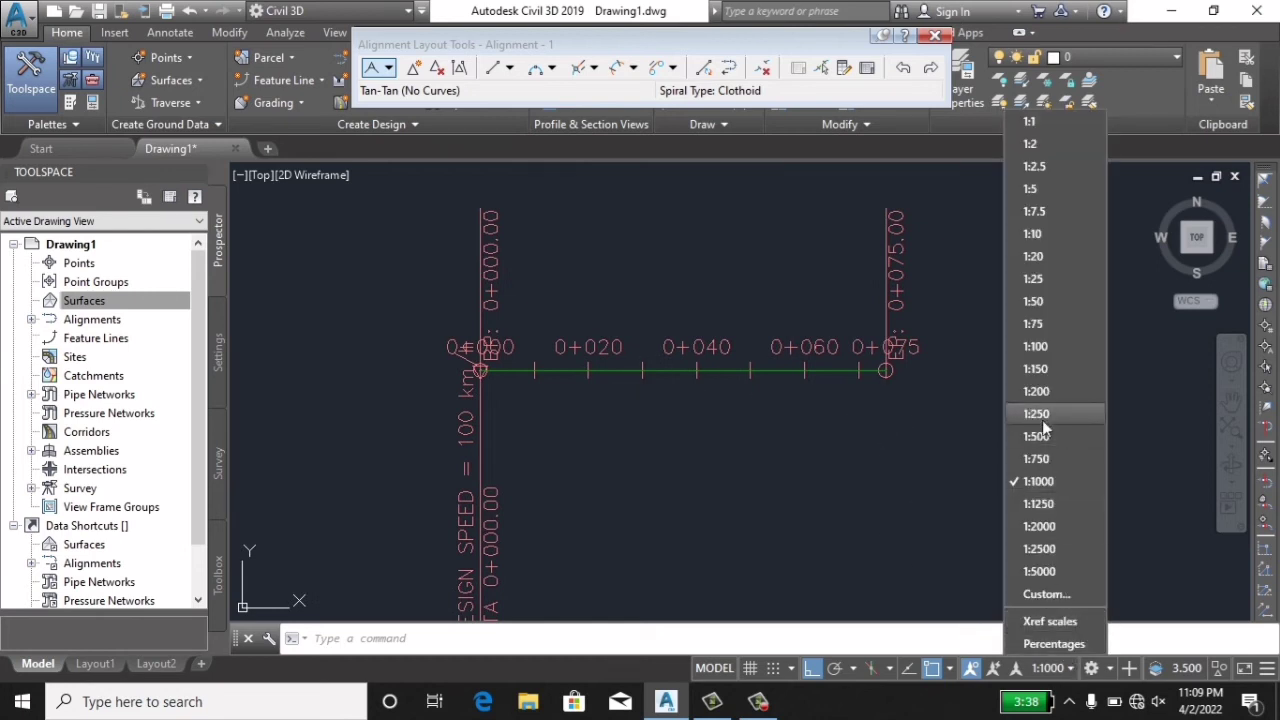
left_click(1041, 418)
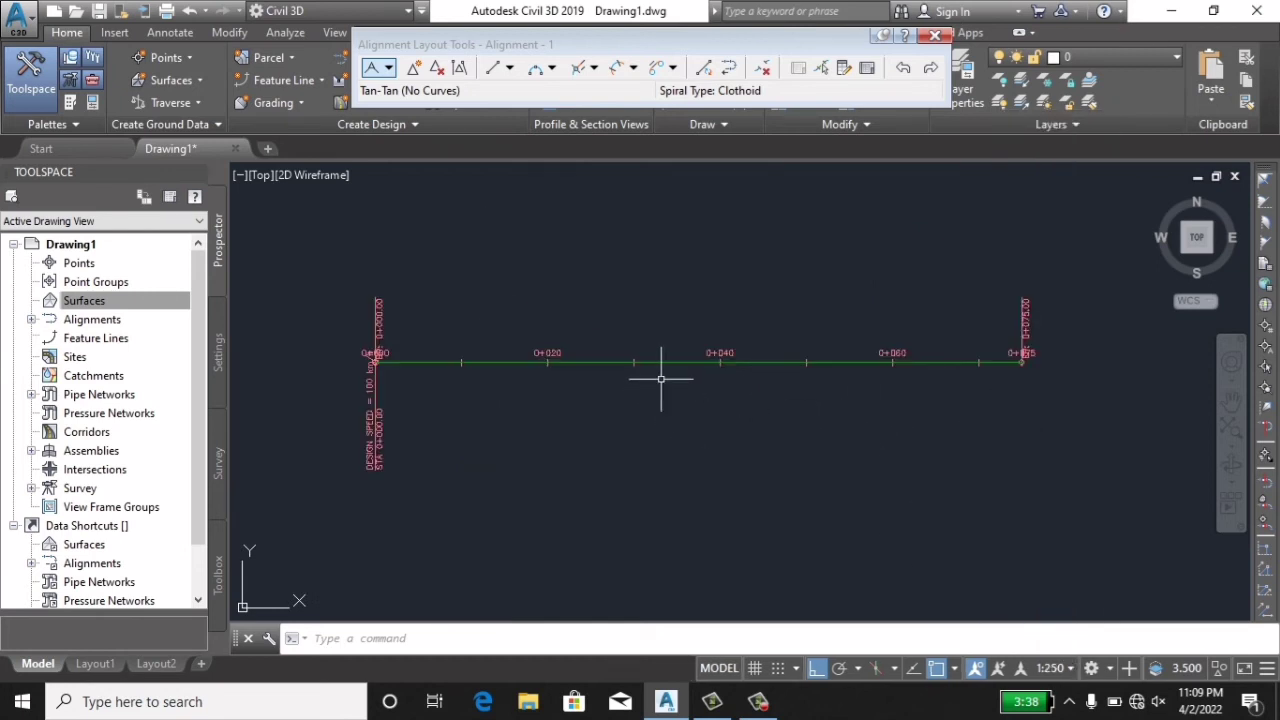
scroll(605, 384, "up", 4)
scroll(538, 384, "down", 2)
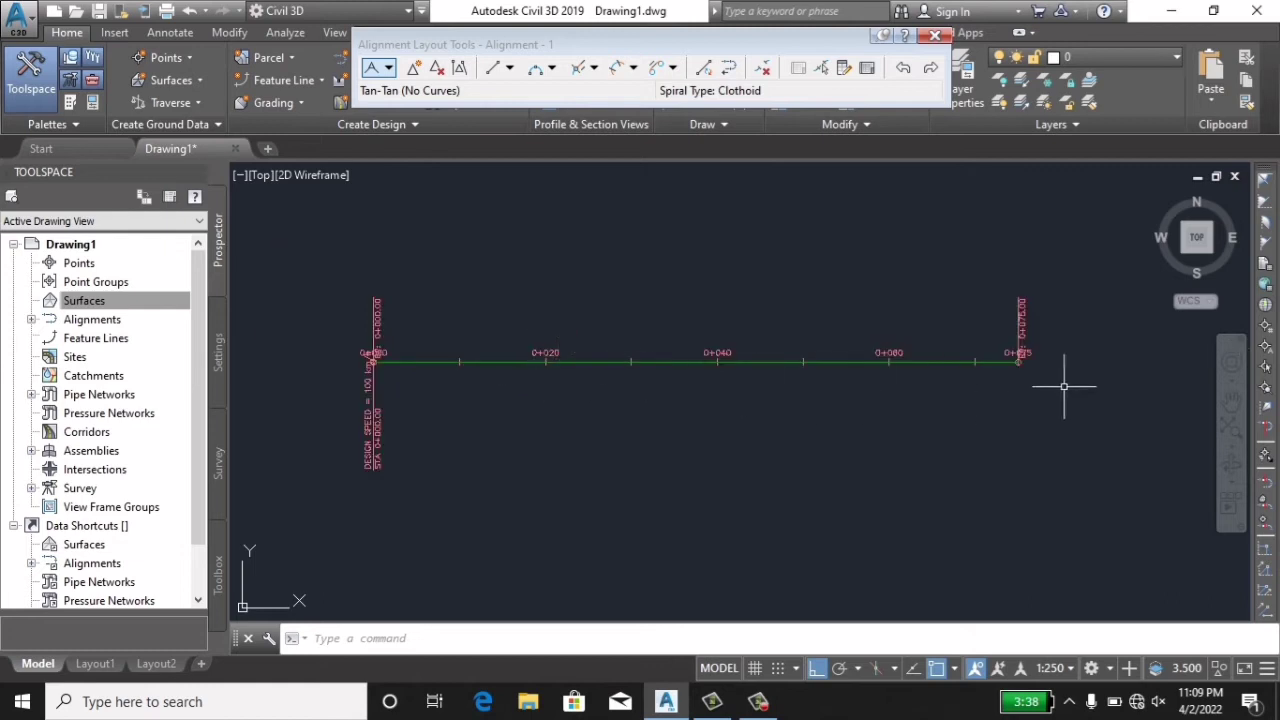
scroll(1035, 353, "up", 2)
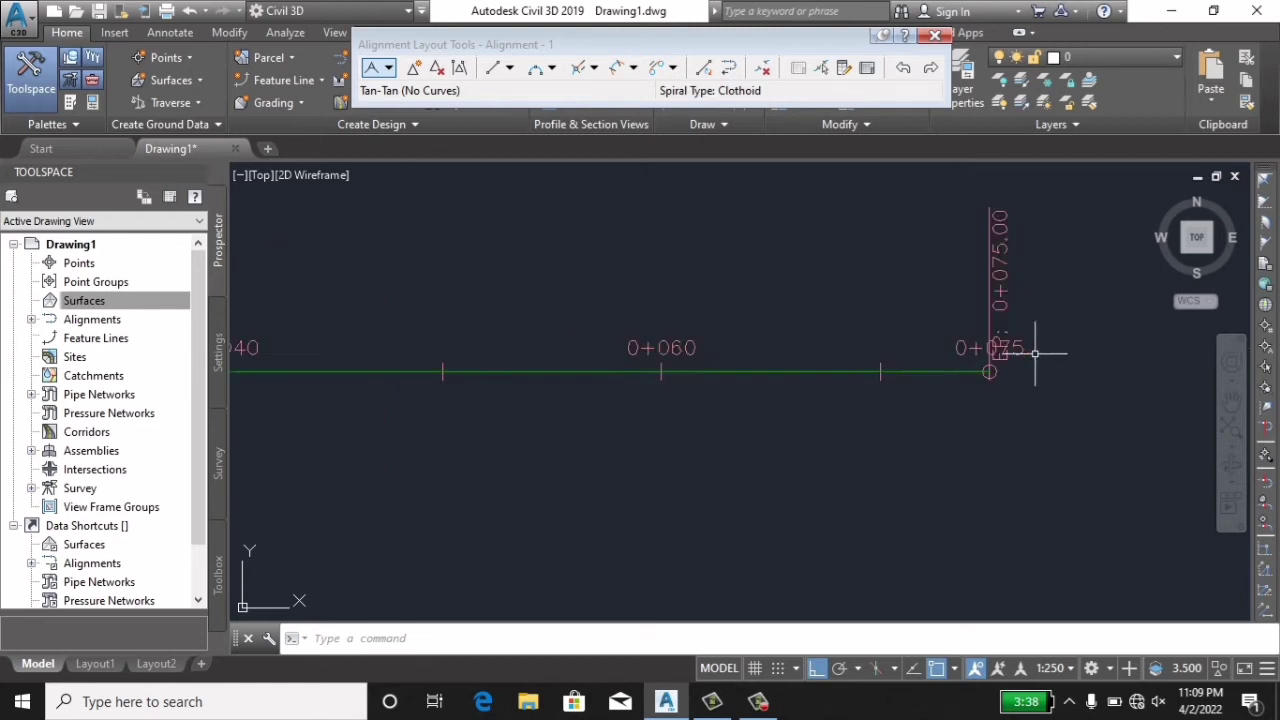
scroll(963, 366, "down", 2)
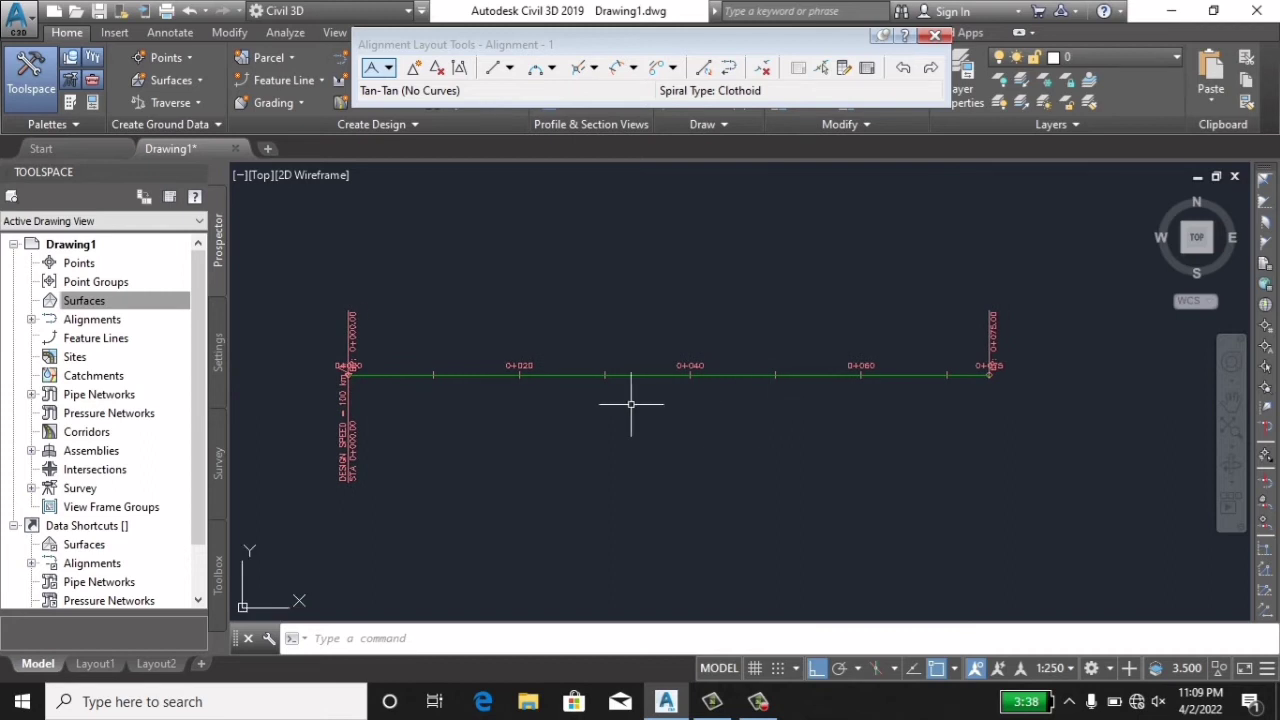
scroll(500, 380, "up", 2)
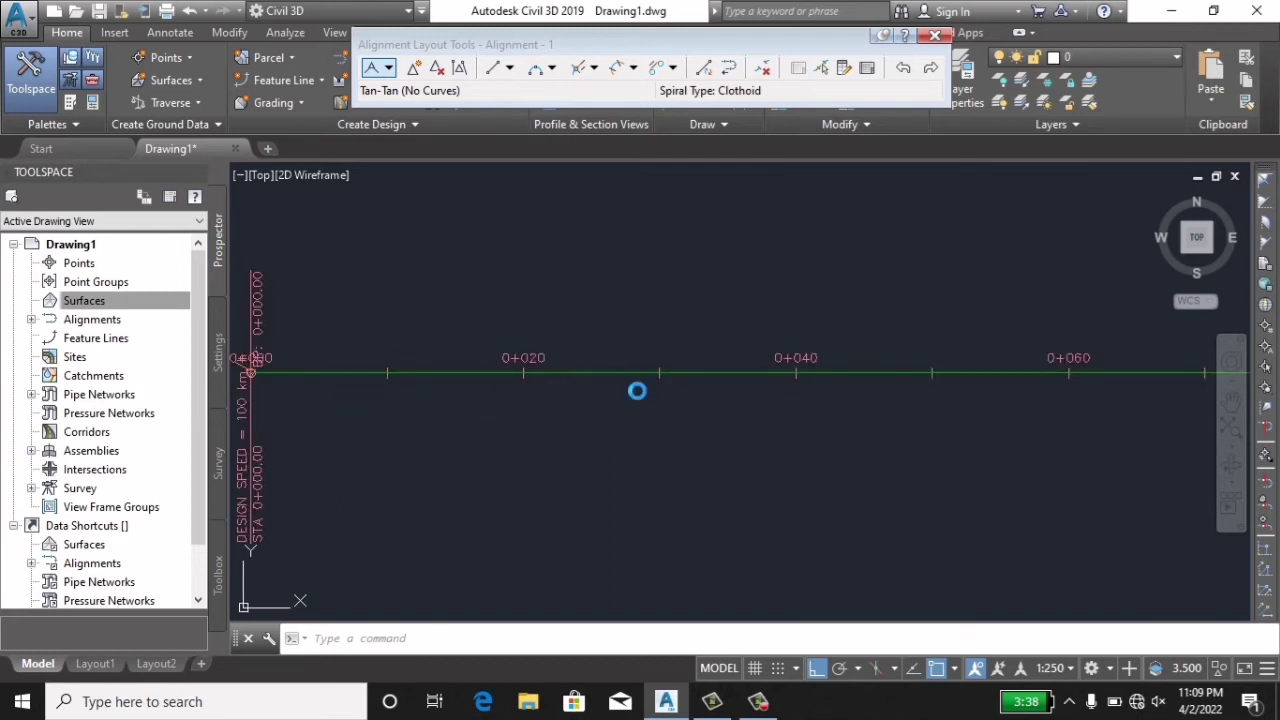
middle_click_drag(563, 388, 603, 388)
mouse_move(566, 377)
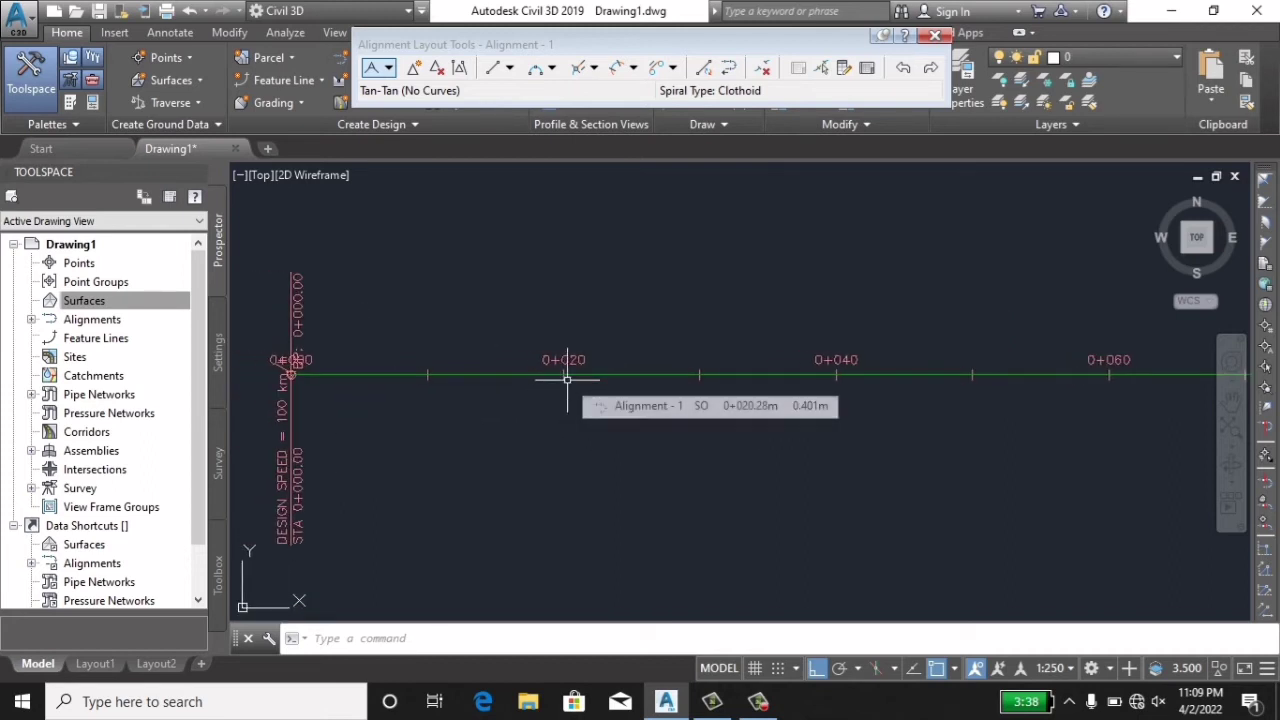
Close the Alignment Layout Tools toolbar and frame the whole alignment in view.
scroll(600, 400, "down", 3)
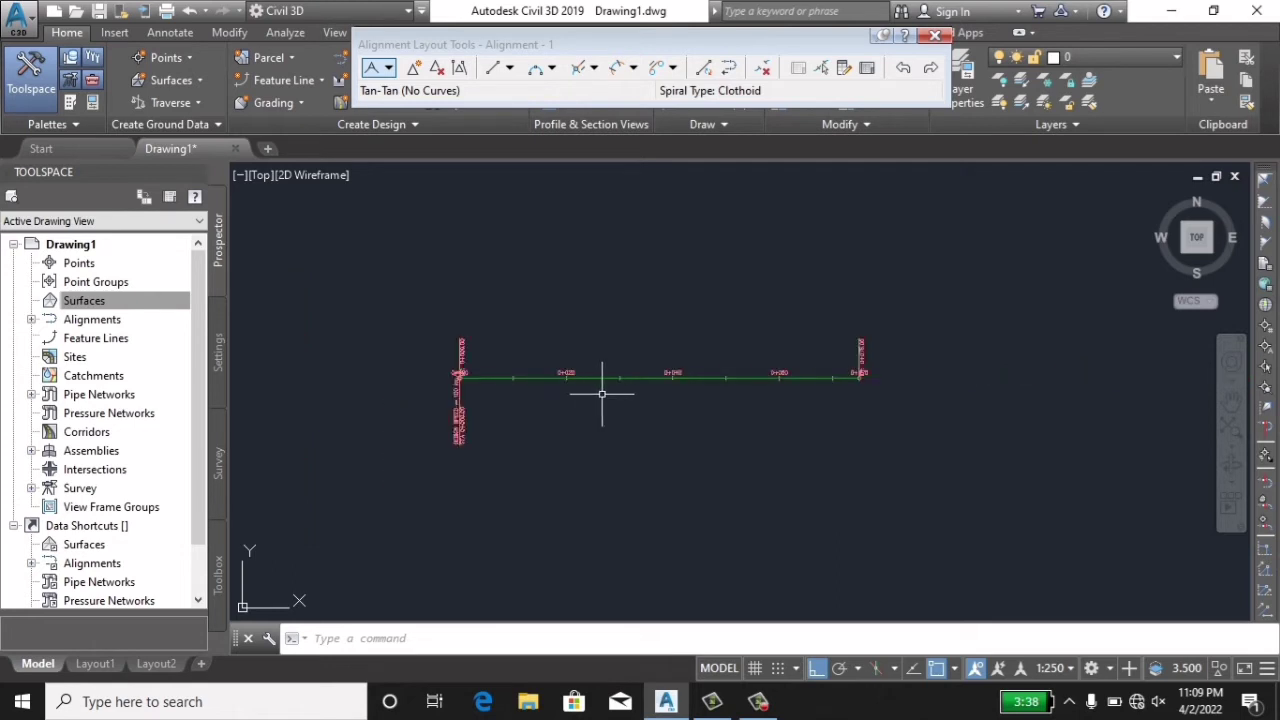
scroll(591, 380, "up", 1)
middle_click_drag(623, 380, 593, 392)
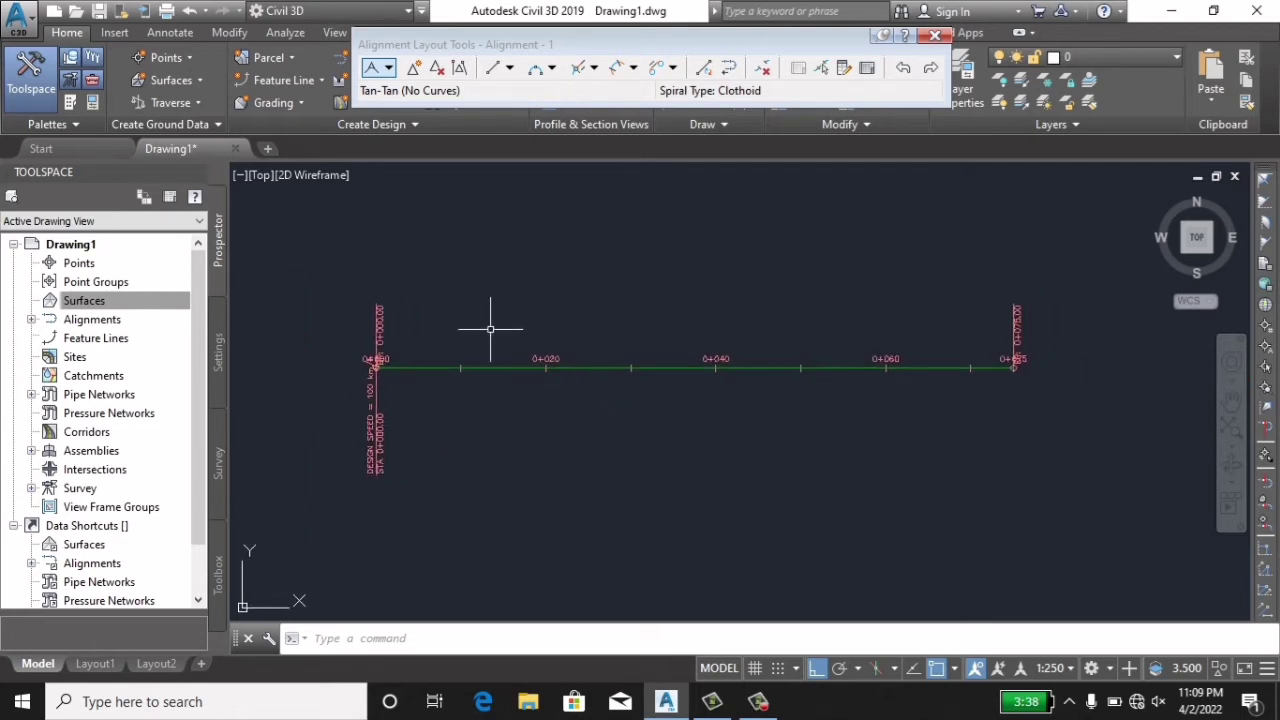
left_click(934, 35)
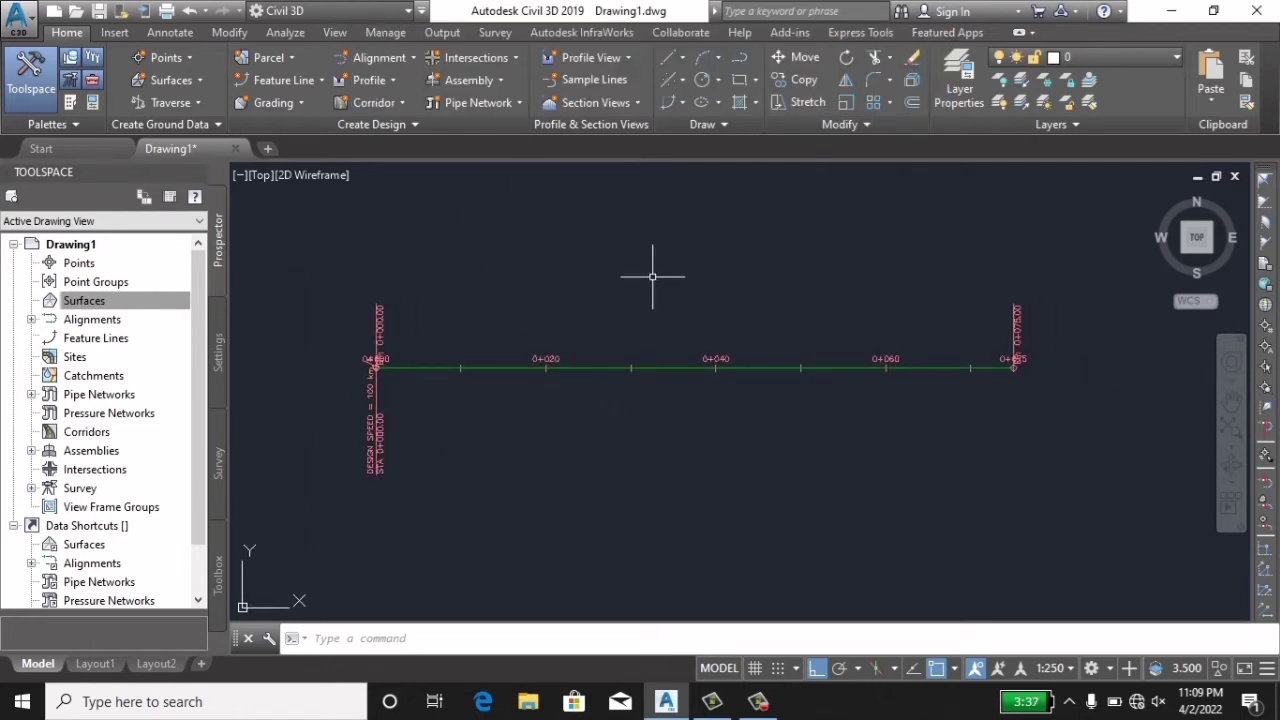
scroll(674, 300, "down", 2)
middle_click_drag(674, 300, 649, 325)
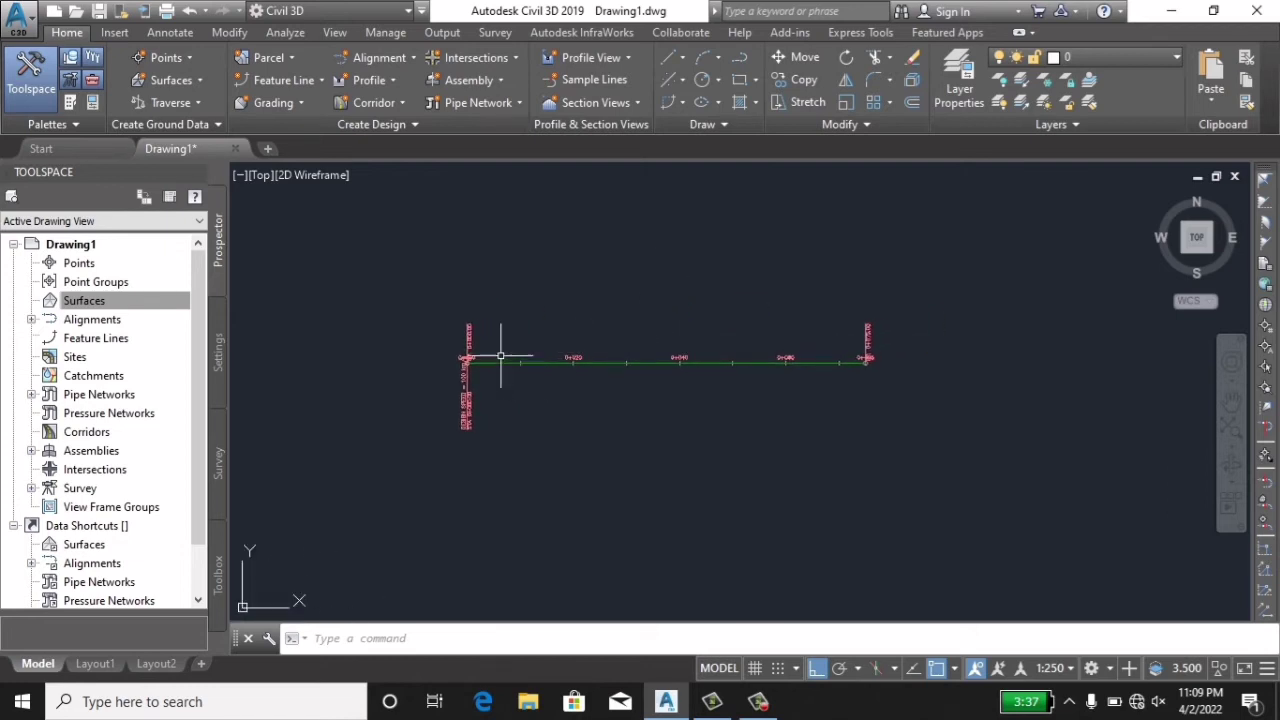
scroll(528, 366, "up", 2)
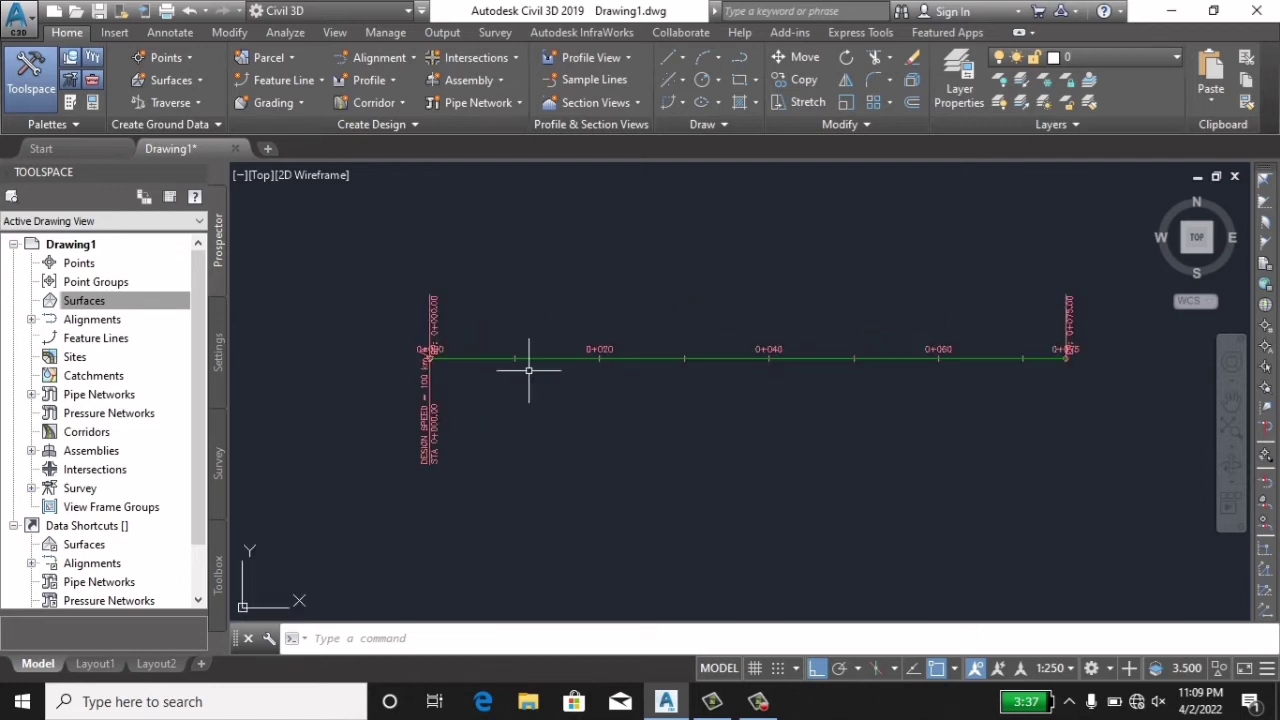
Import station-offset-elevation points from 'new seccc' with comma delimiter and -99999 invalid indicators.
left_click(181, 58)
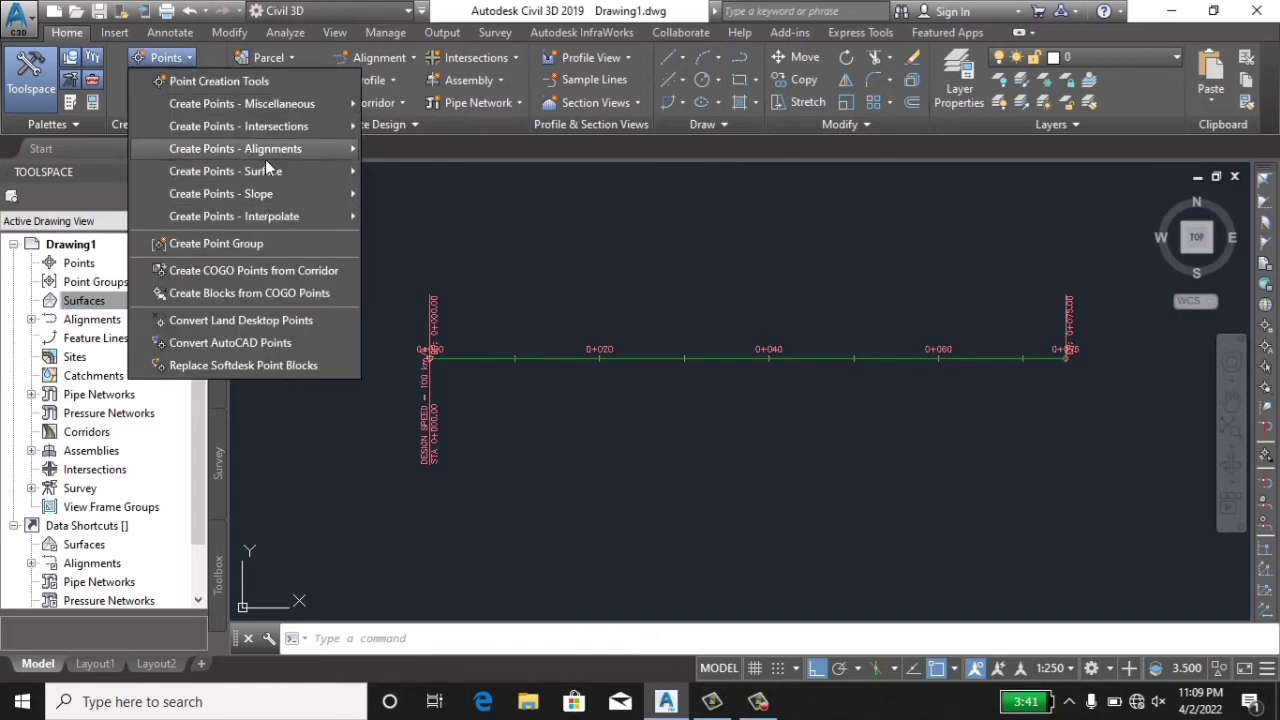
mouse_move(235, 148)
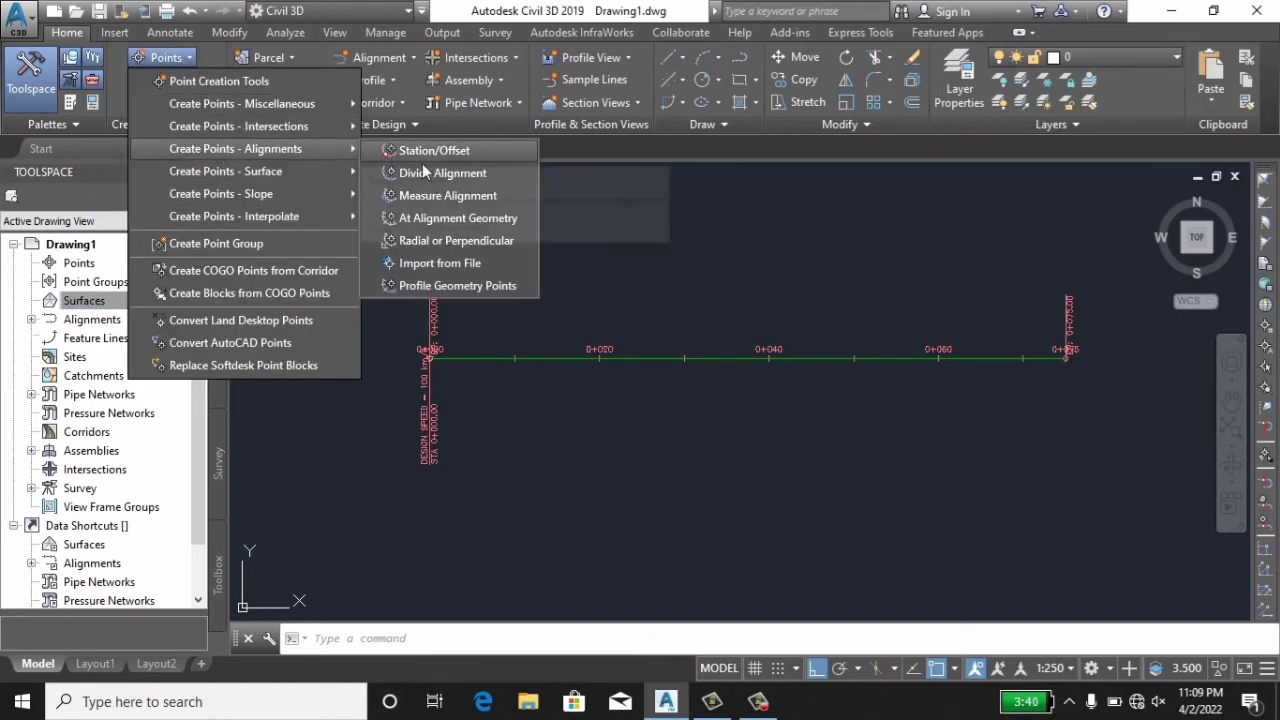
left_click(417, 262)
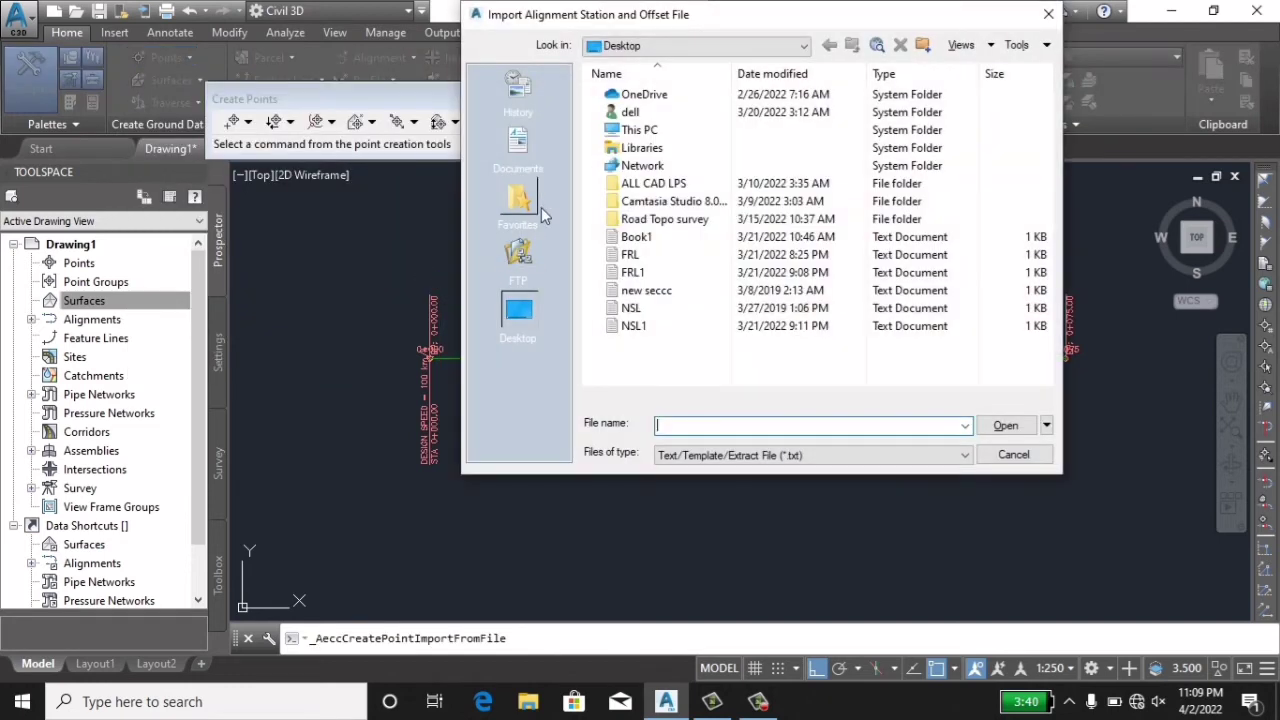
left_click(645, 294)
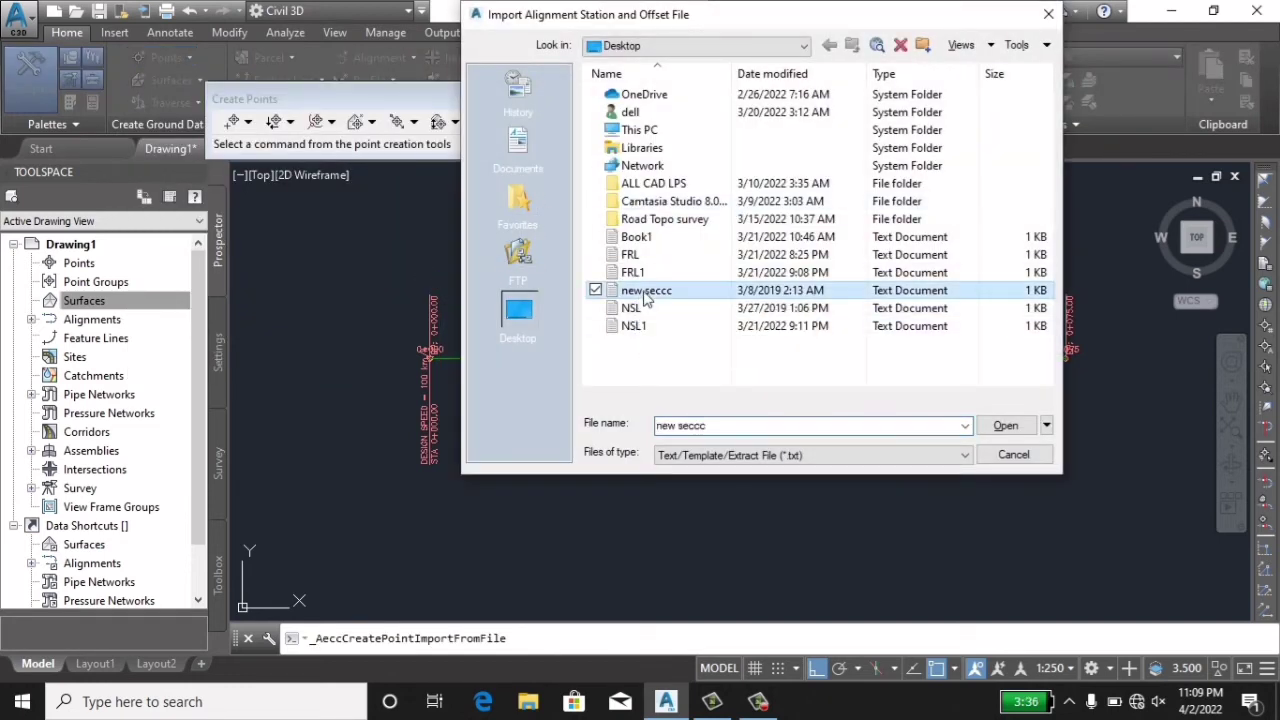
left_click(1005, 425)
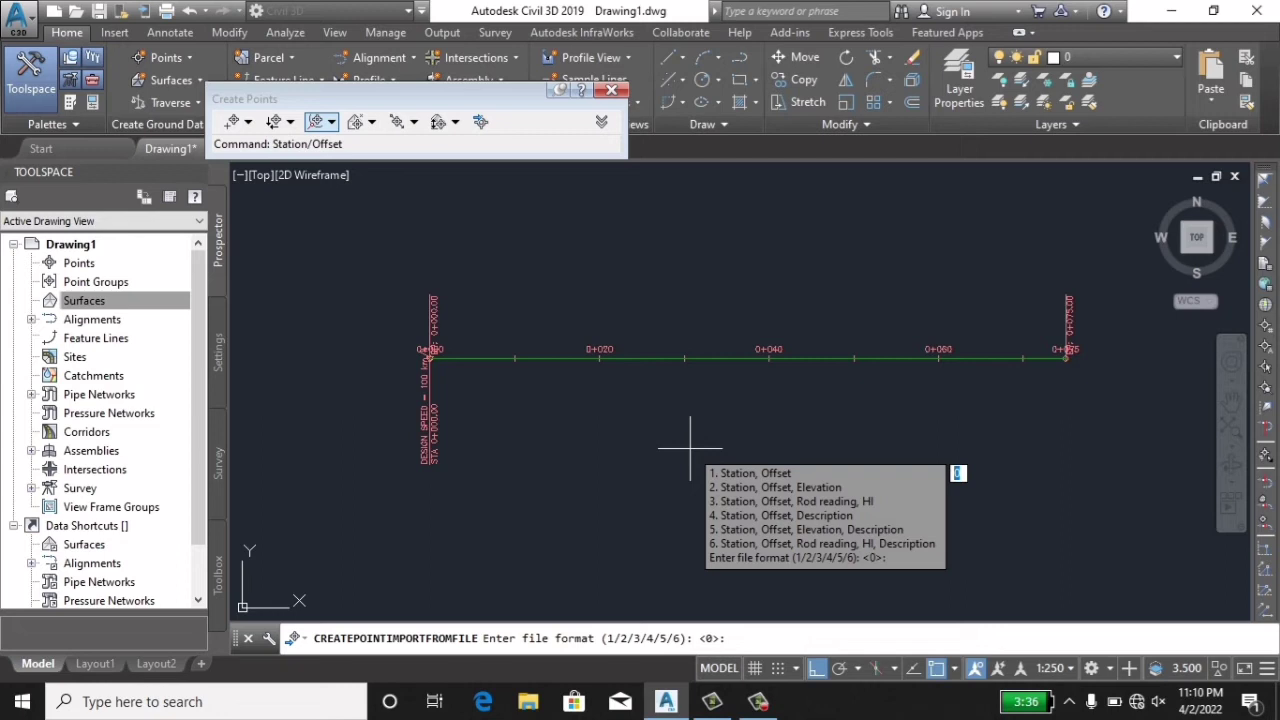
type("2")
key("Return")
type("2")
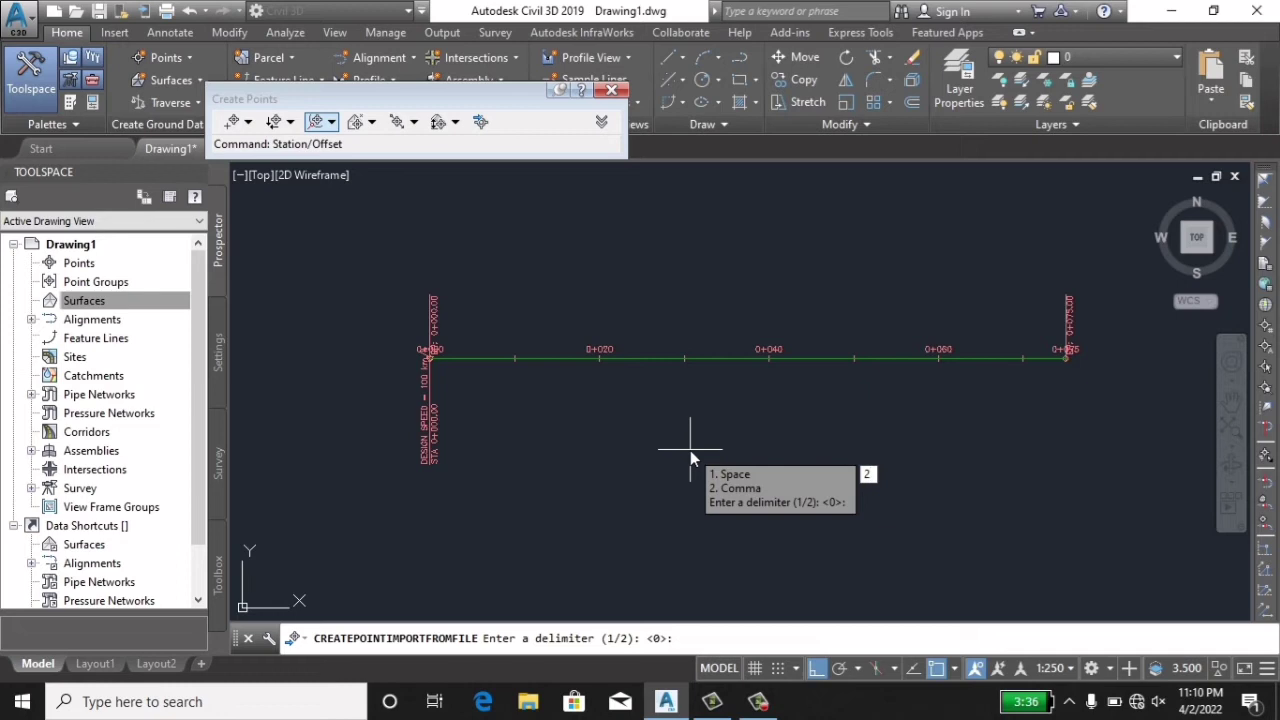
key("Return")
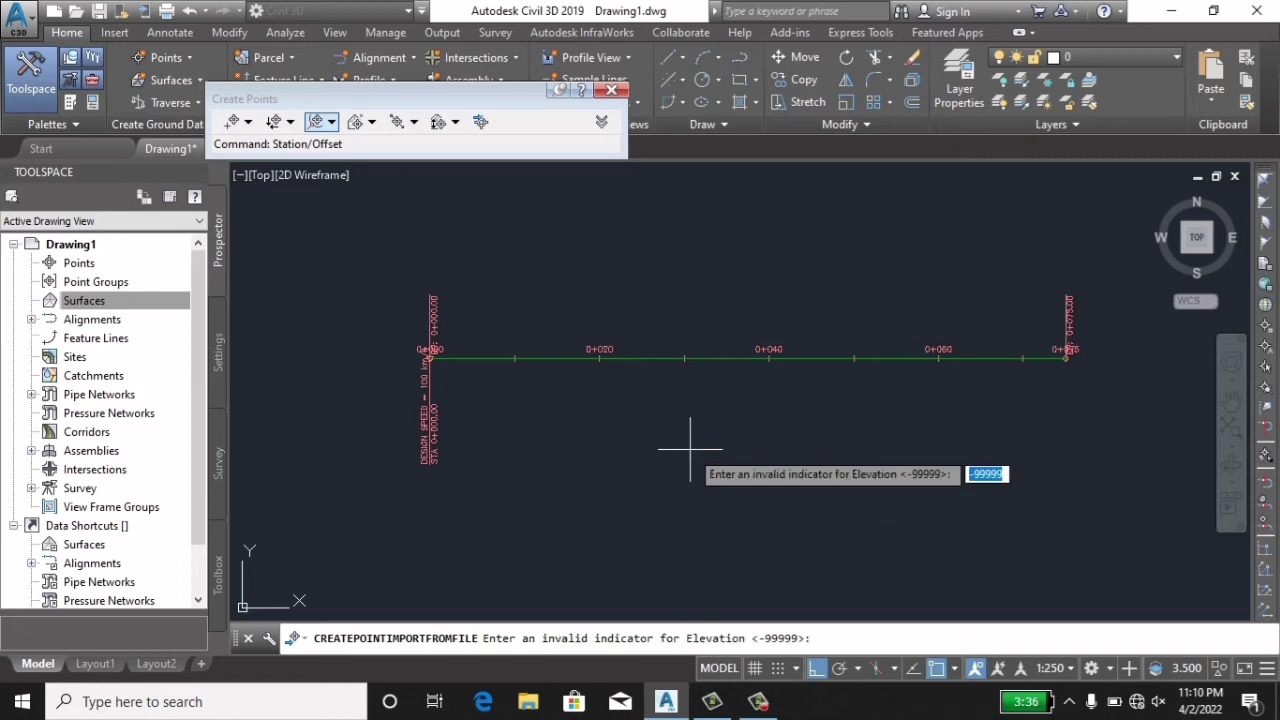
key("Return")
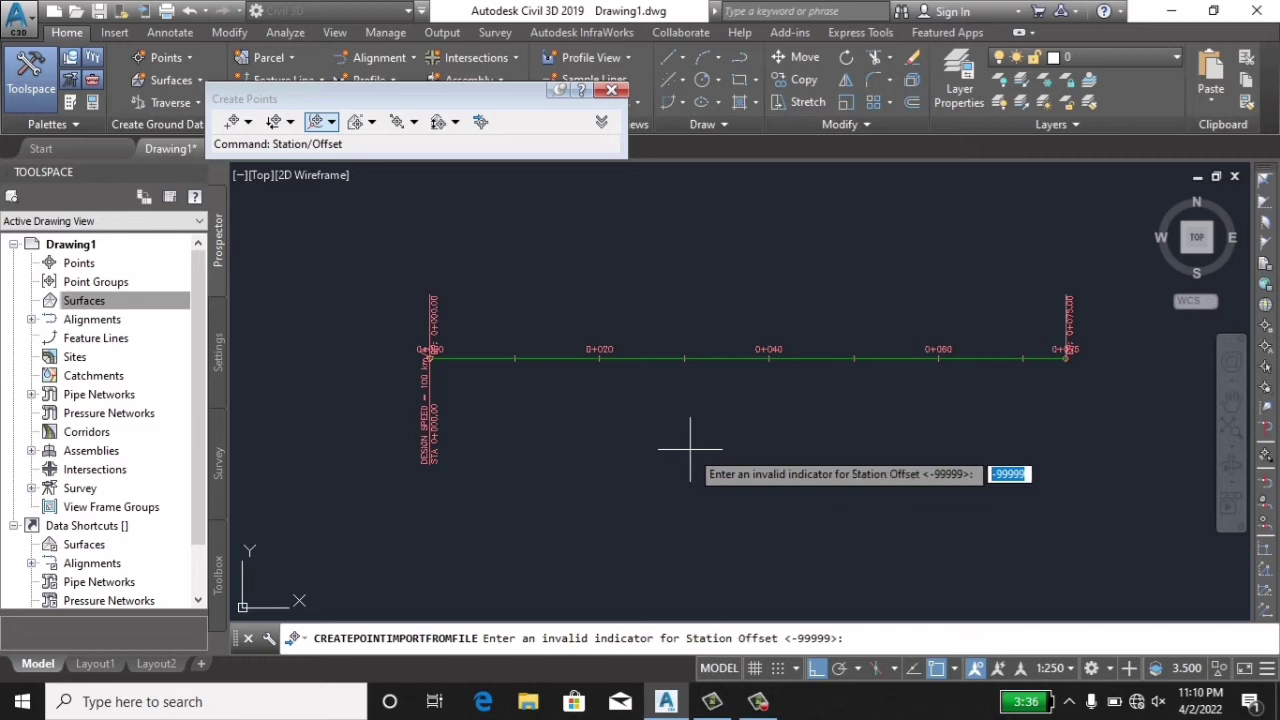
key("Return")
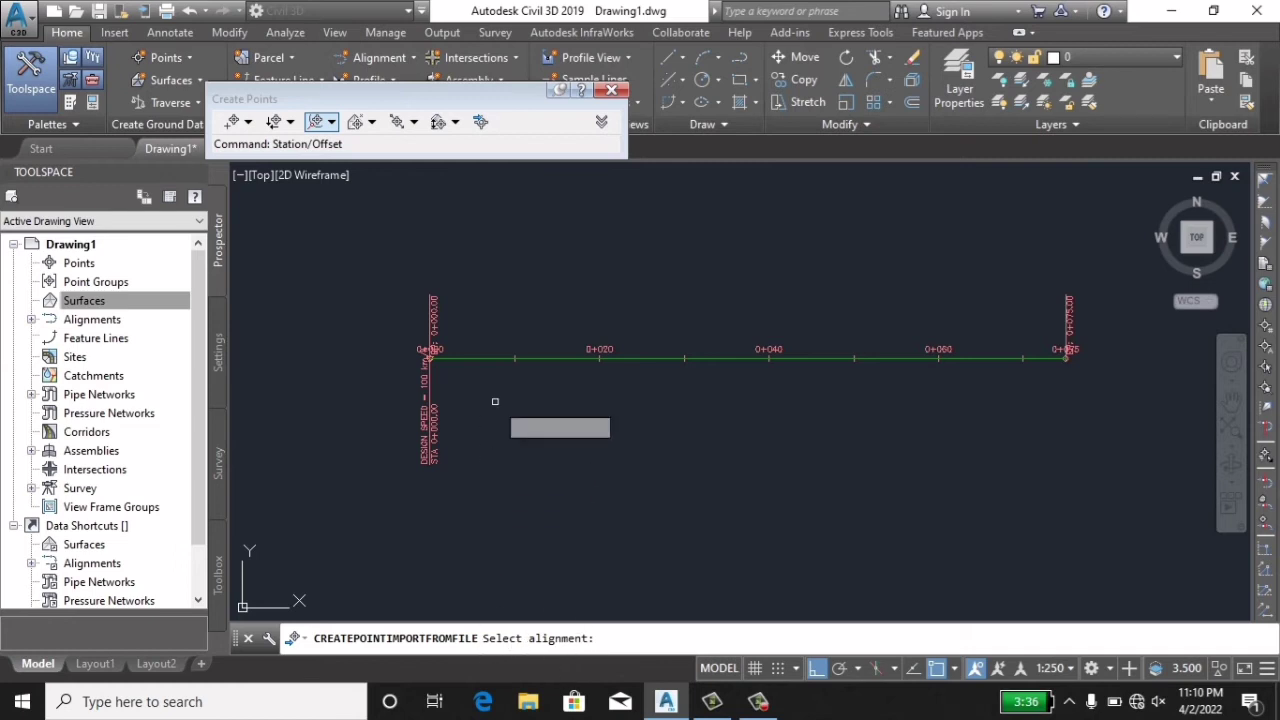
Place the imported points along Alignment - 1, inspect the point rows, then minimize Civil 3D.
left_click(551, 357)
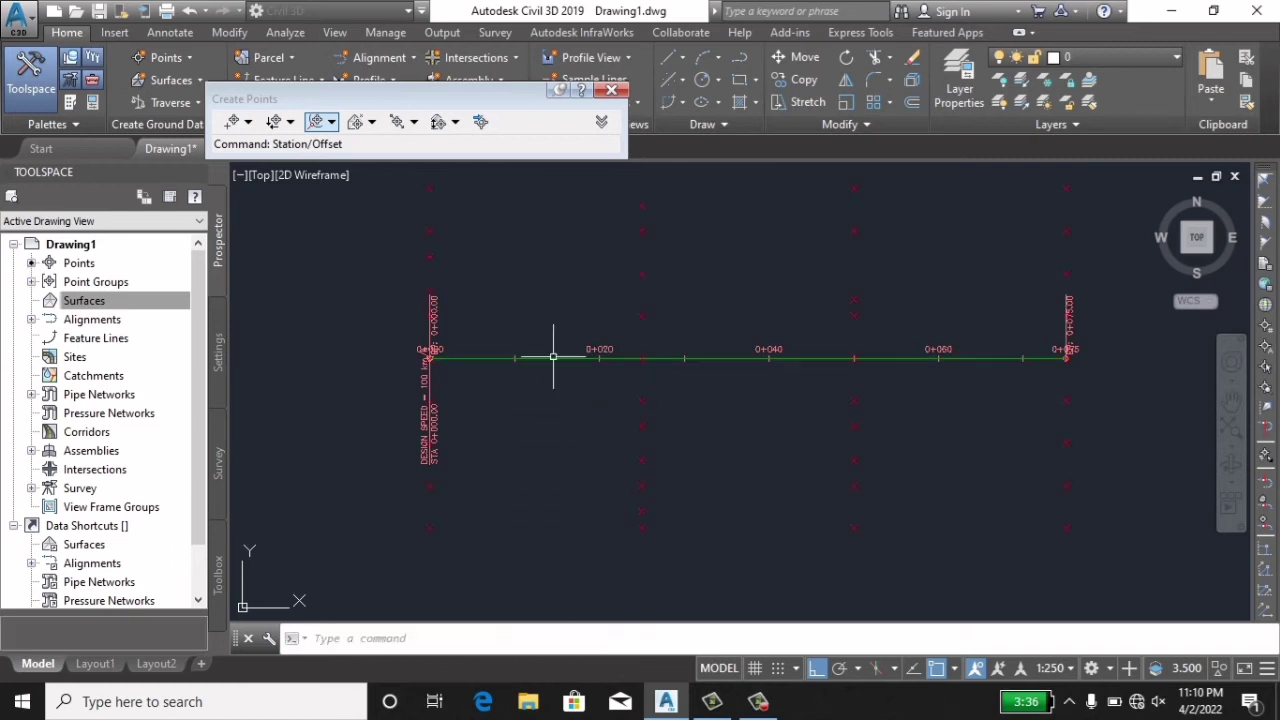
scroll(943, 423, "down", 4)
middle_click_drag(888, 423, 741, 424)
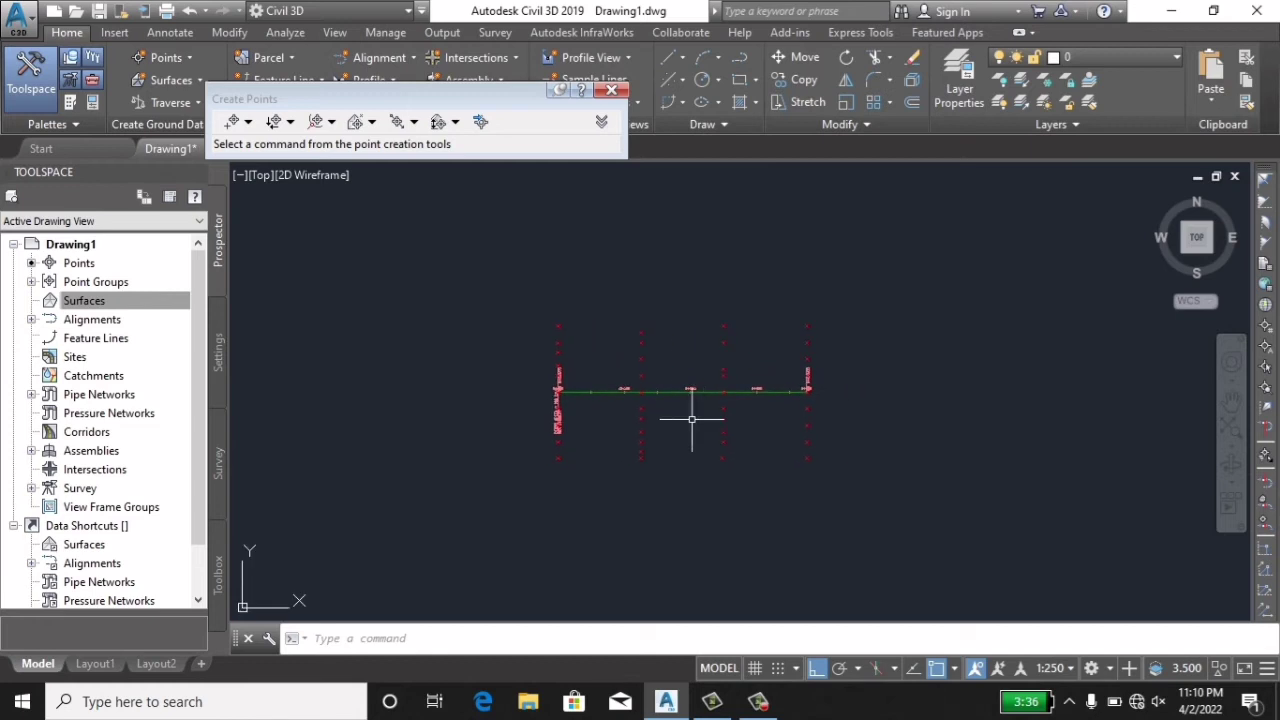
scroll(654, 409, "down", 3)
mouse_move(657, 383)
middle_mouse_down()
mouse_move(641, 379)
mouse_move(653, 367)
middle_mouse_up()
scroll(641, 379, "up", 2)
scroll(643, 366, "up", 1)
scroll(680, 391, "up", 1)
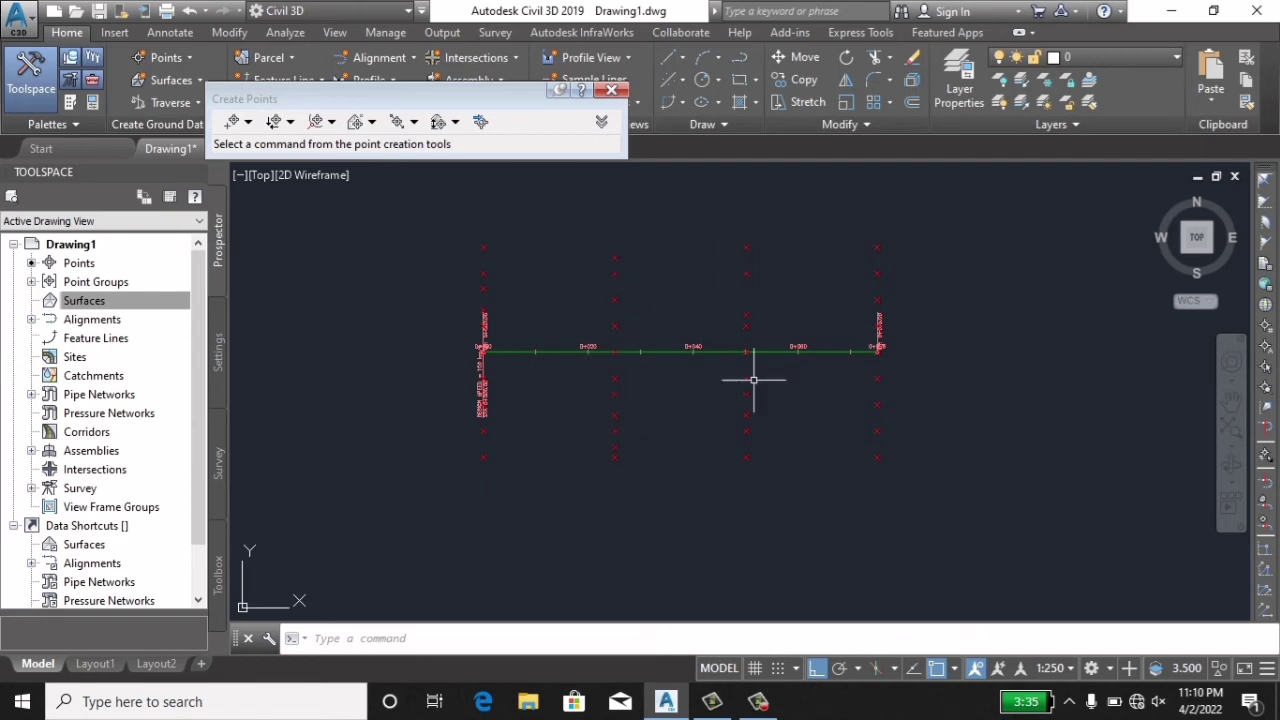
scroll(746, 377, "down", 1)
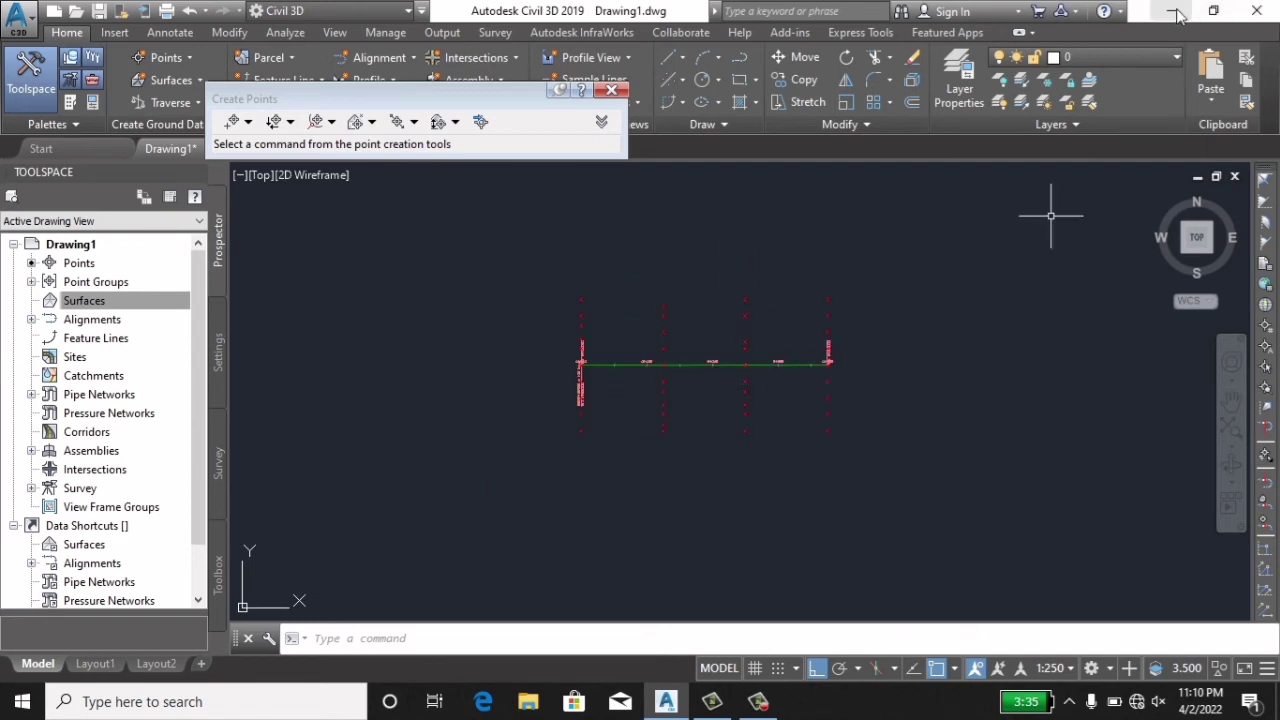
left_click(1171, 10)
Open 'new seccc' in Notepad, scroll through its station-offset-elevation rows, then minimize it.
double_click(512, 58)
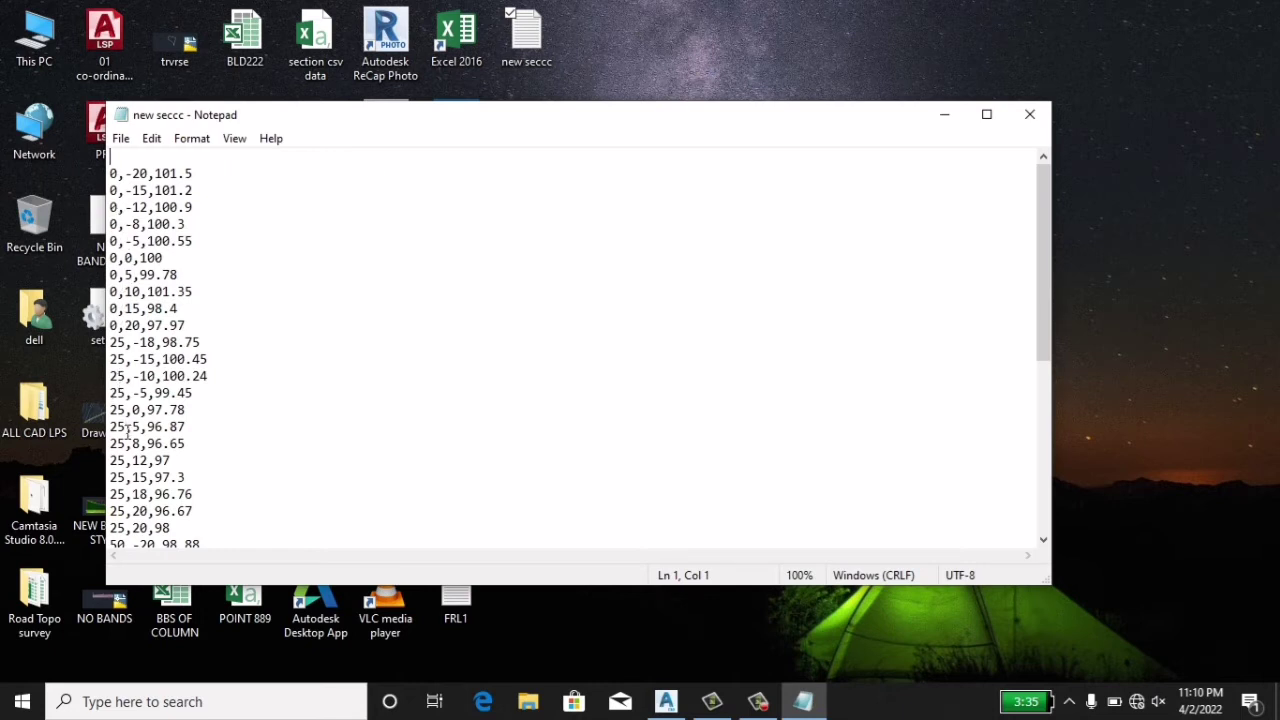
scroll(198, 470, "down", 3)
scroll(150, 464, "down", 2)
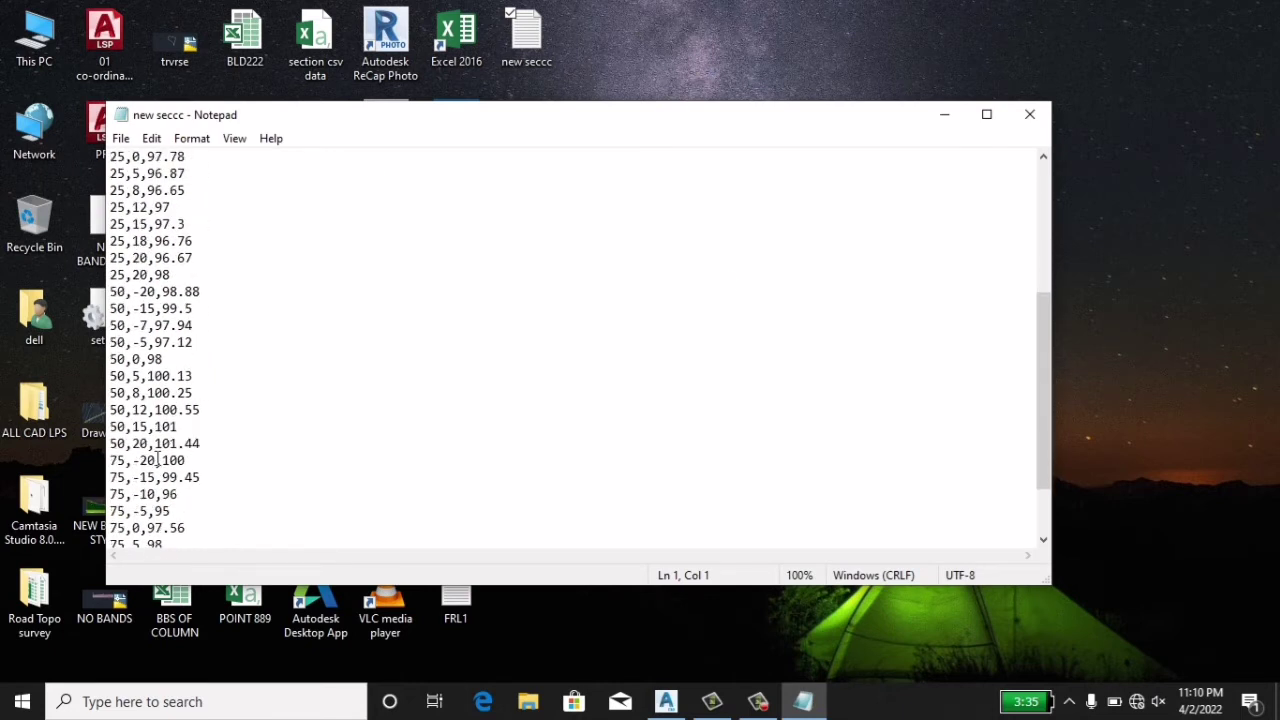
left_click(948, 117)
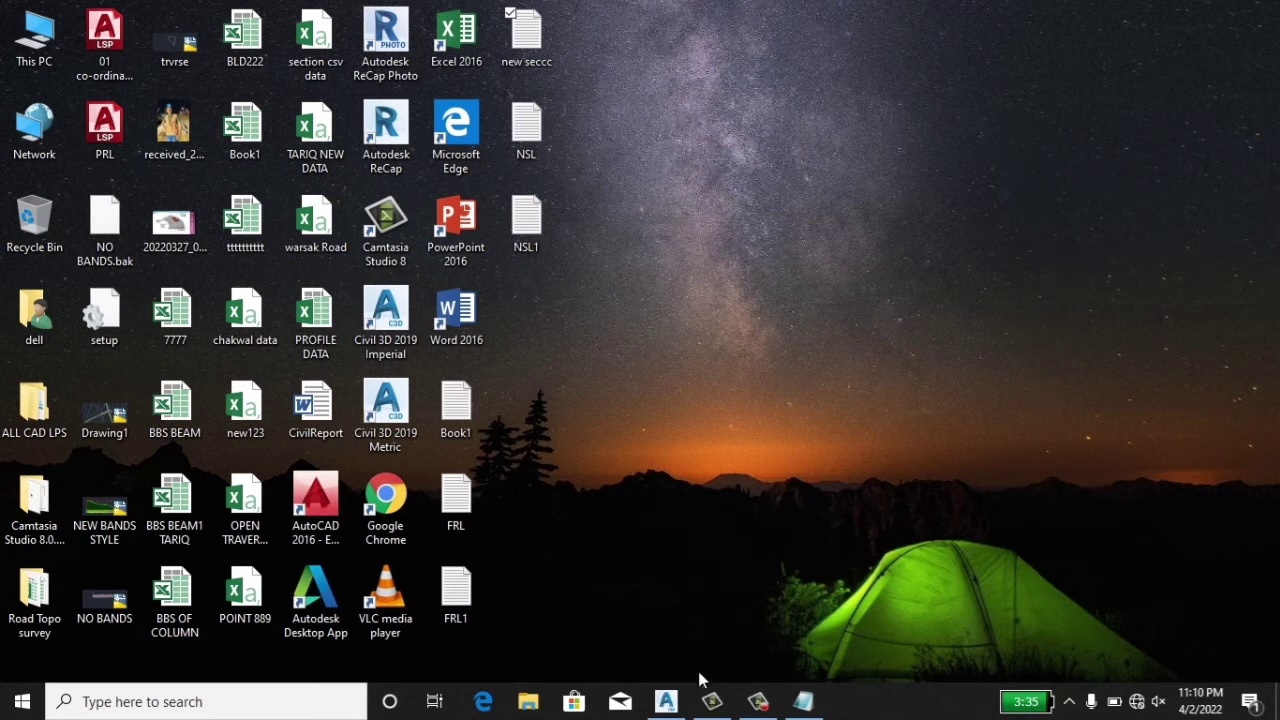
Change Alignment - 1's major station label increment from 20 m to 25 m.
left_click(665, 701)
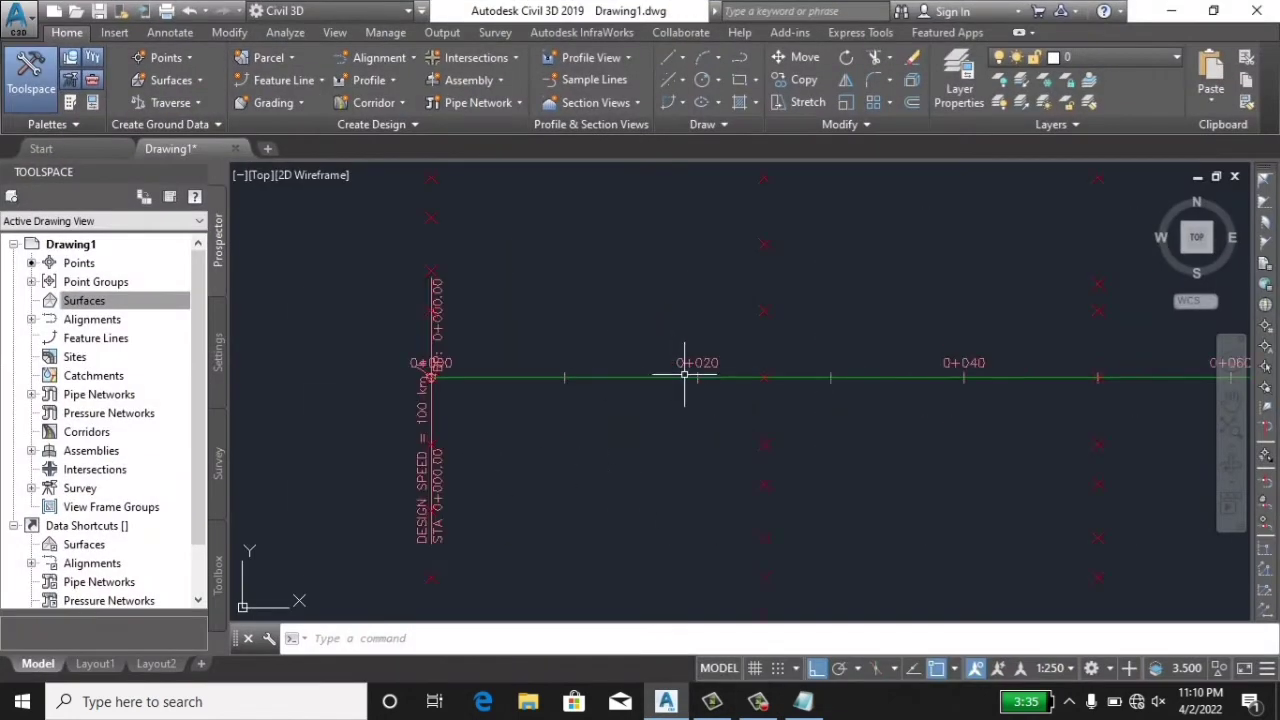
scroll(684, 376, "down", 2)
scroll(706, 386, "down", 1)
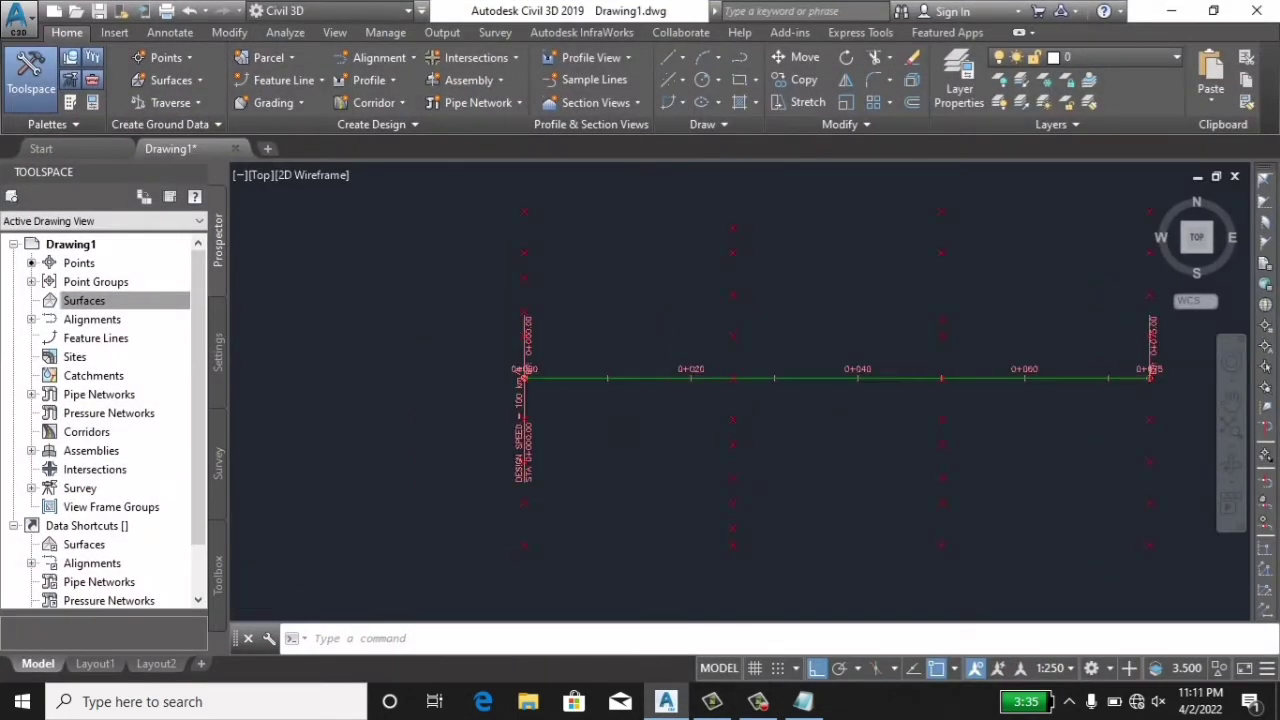
left_click(617, 369)
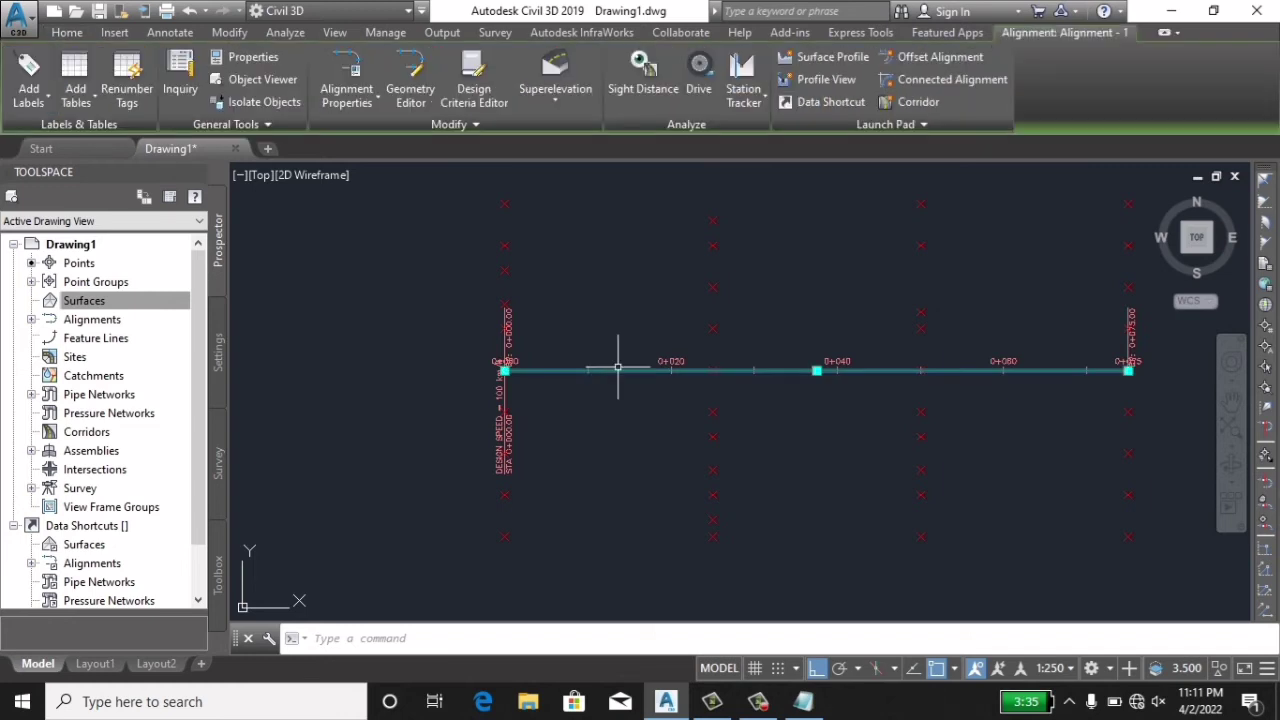
right_click(617, 369)
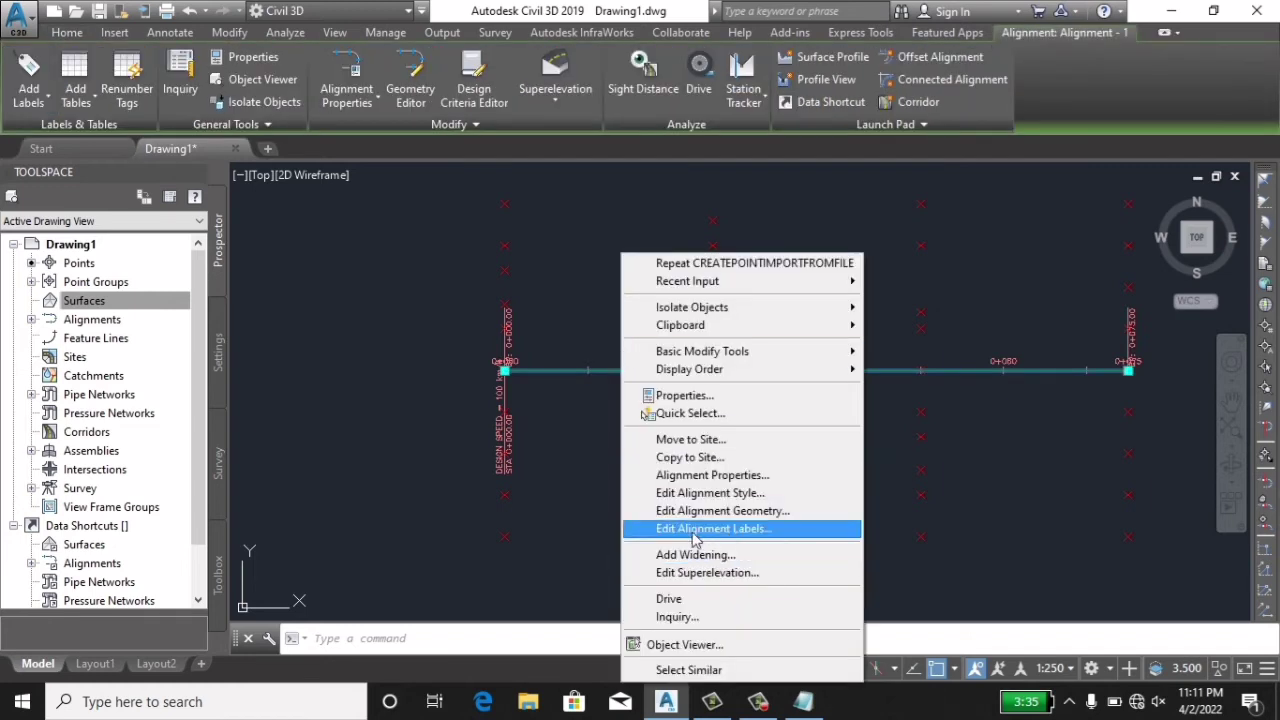
left_click(697, 533)
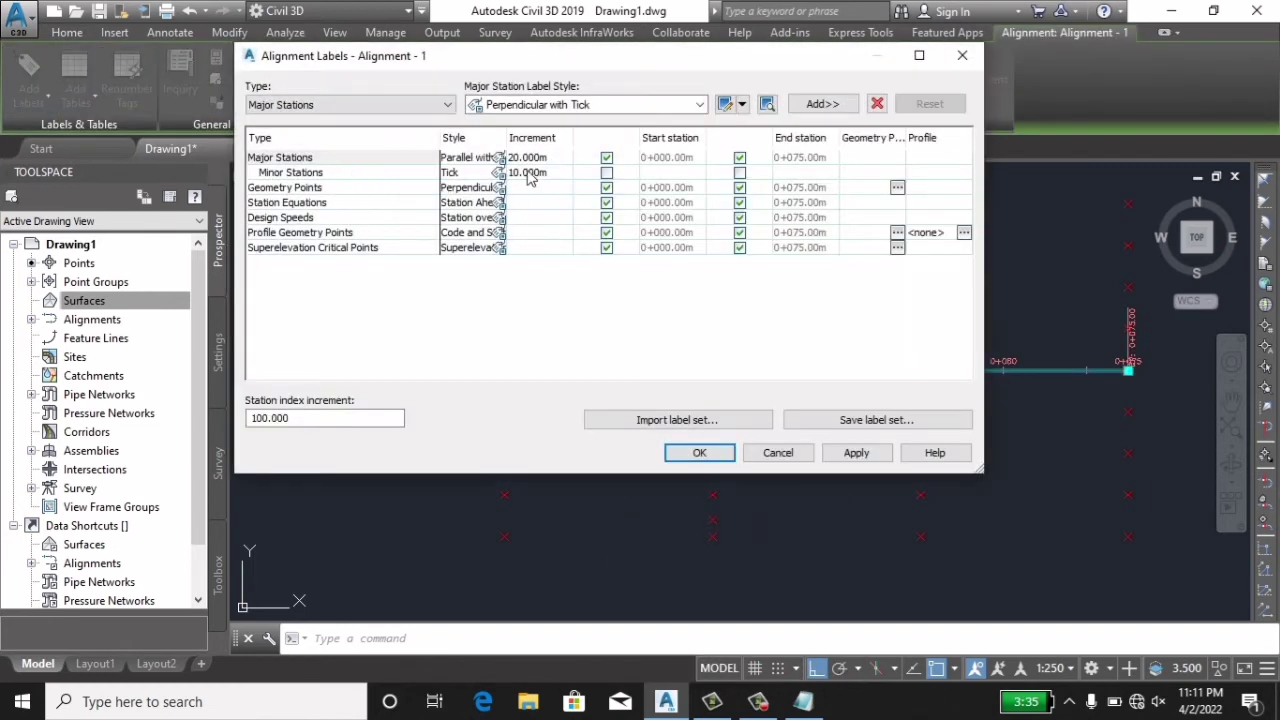
left_click(534, 158)
type("25")
left_click(853, 453)
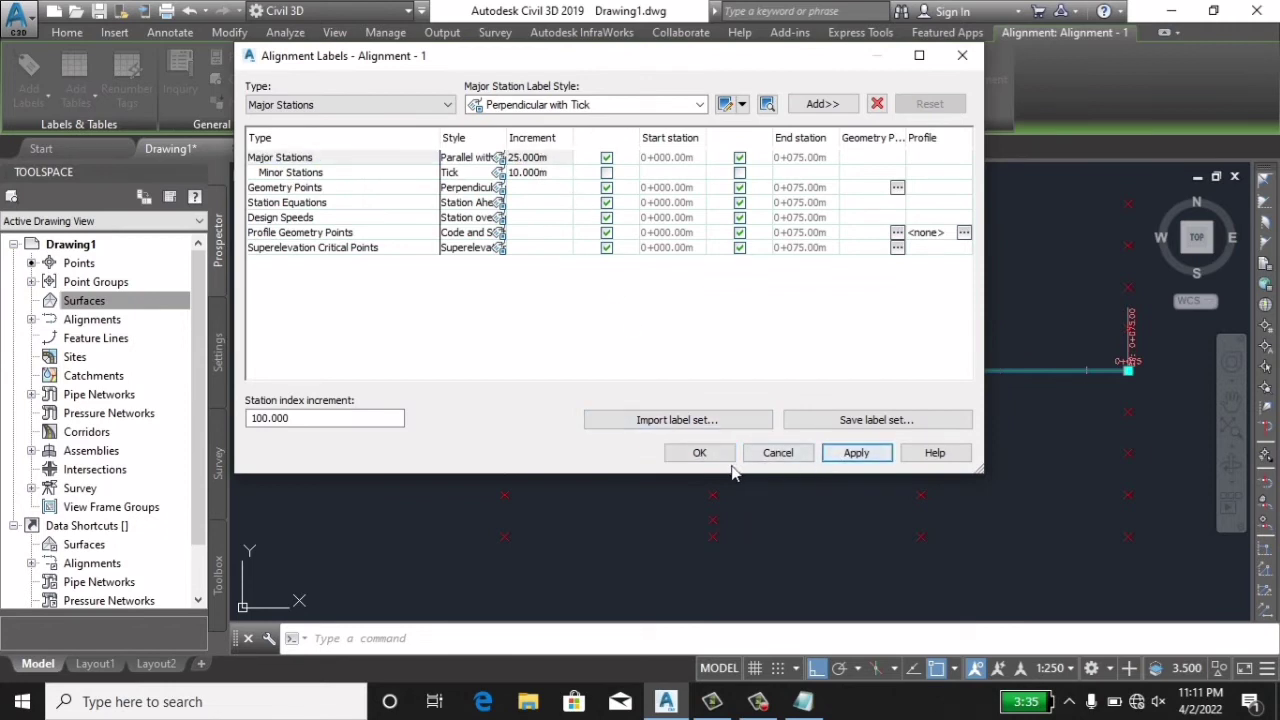
left_click(692, 452)
Pan and zoom to check the 0+025 and 0+050 labels, then deselect the alignment.
scroll(780, 400, "up", 2)
scroll(650, 405, "down", 2)
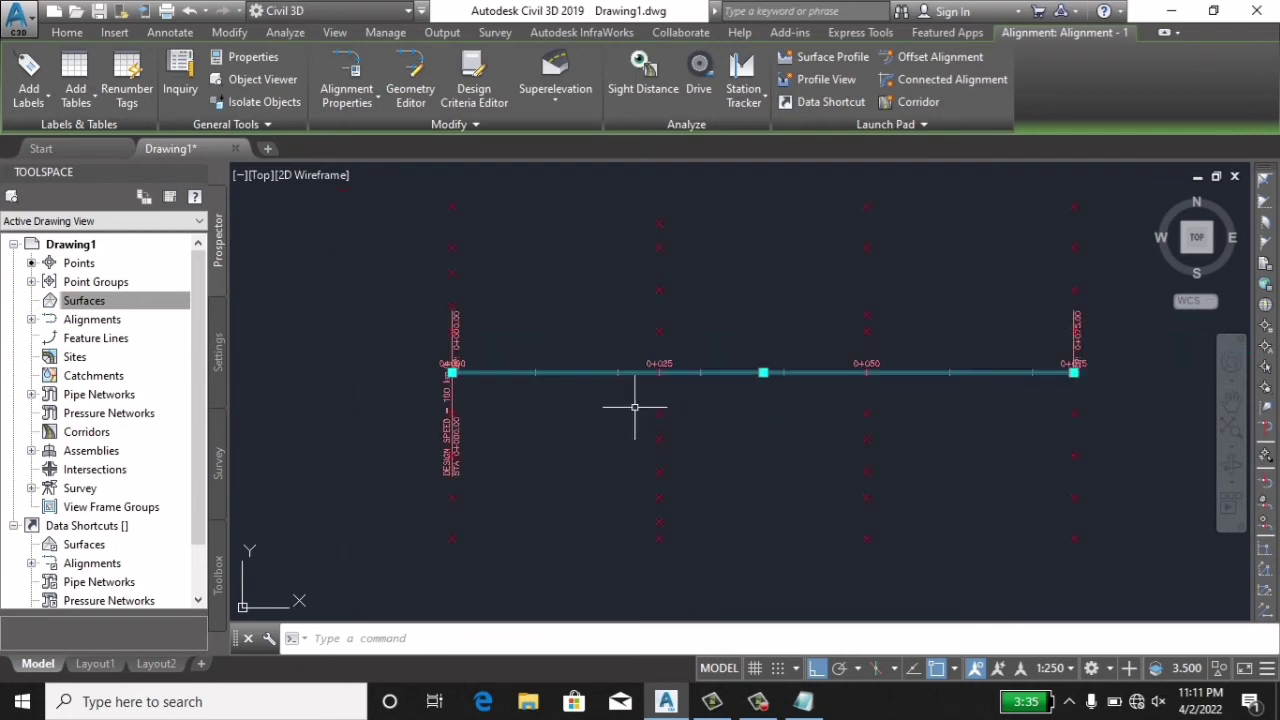
middle_click_drag(657, 363, 585, 352)
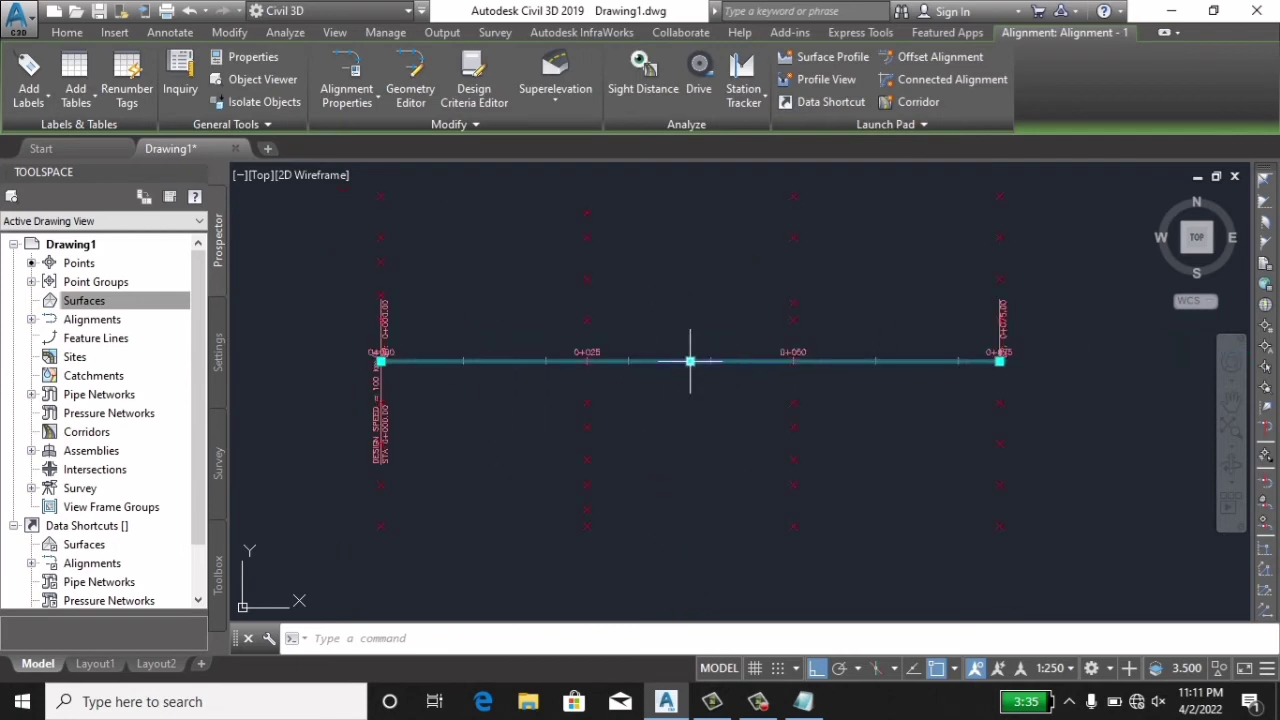
middle_click_drag(807, 378, 820, 409)
scroll(817, 417, "down", 2)
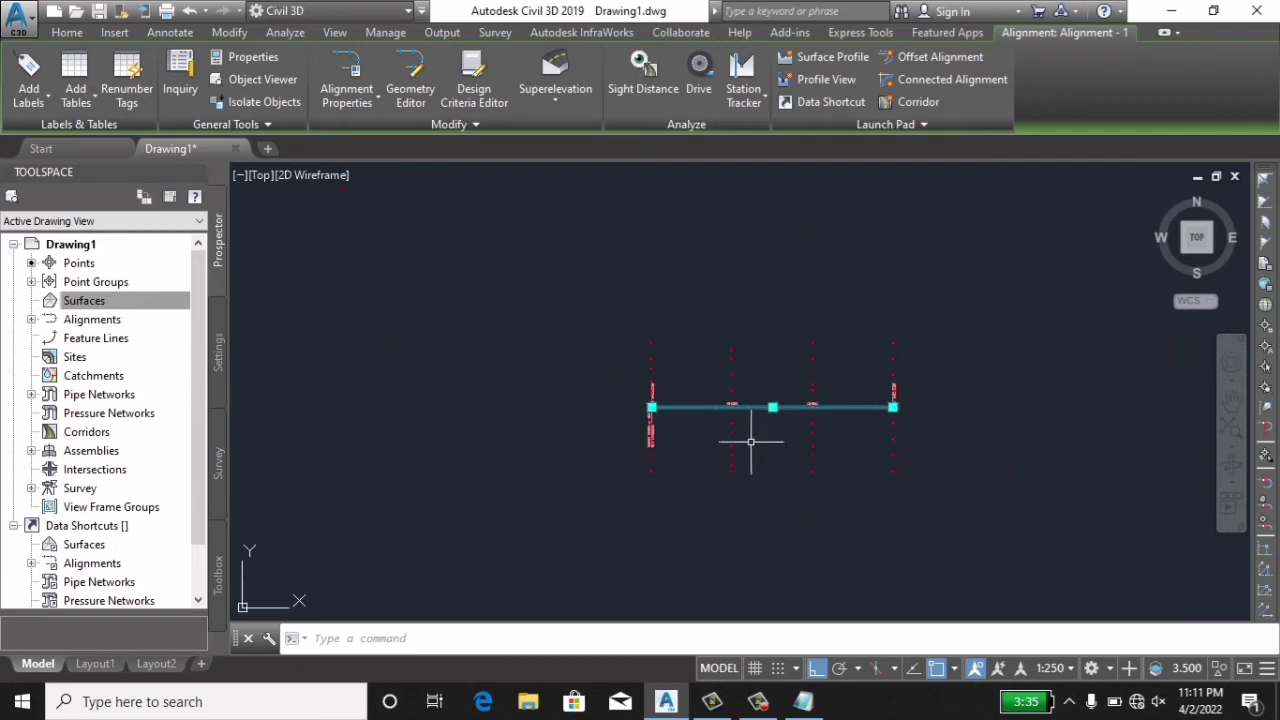
key("Escape")
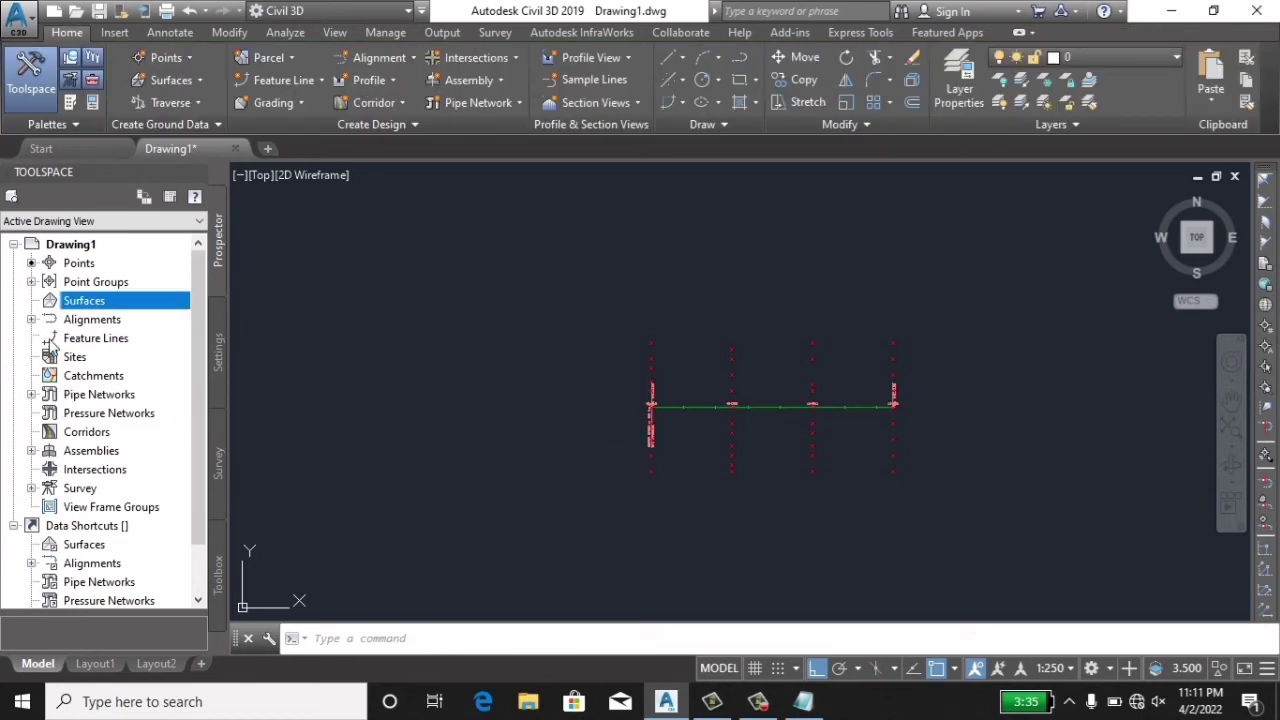
From Prospector's Surfaces, create TIN surface 'Surface5' styled Contours 1m and 5m (Background).
right_click(105, 308)
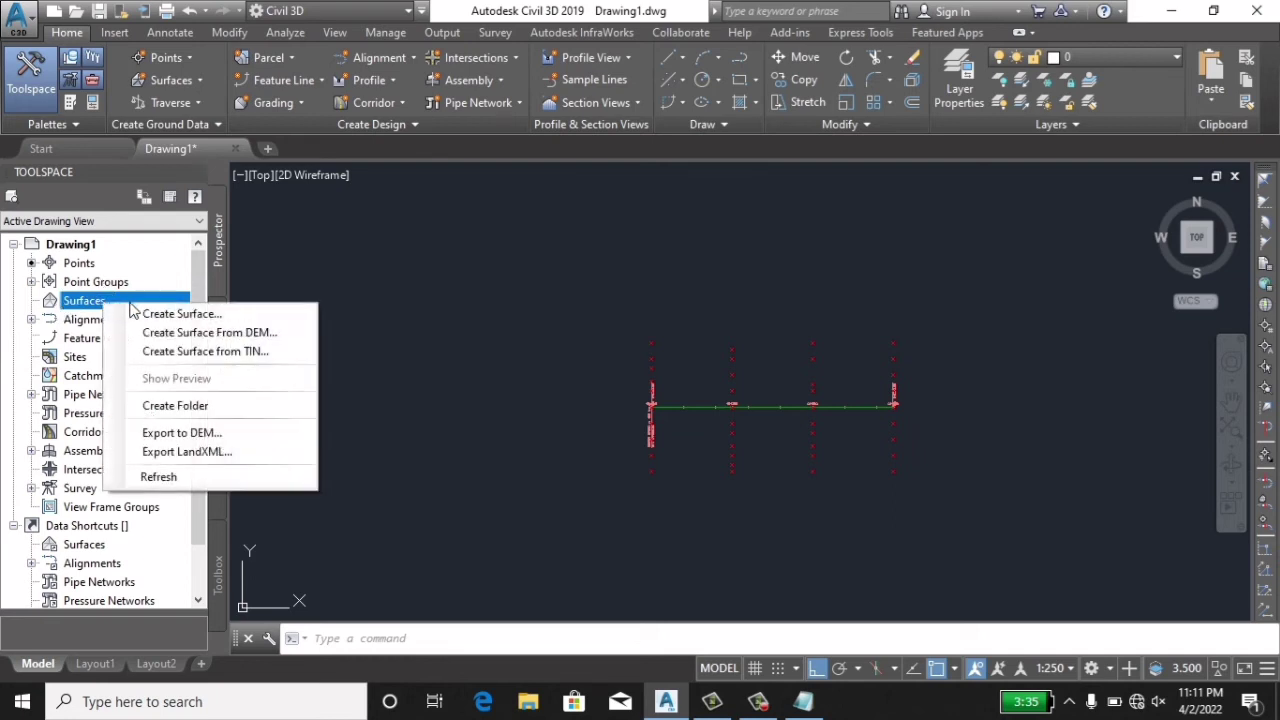
left_click(190, 315)
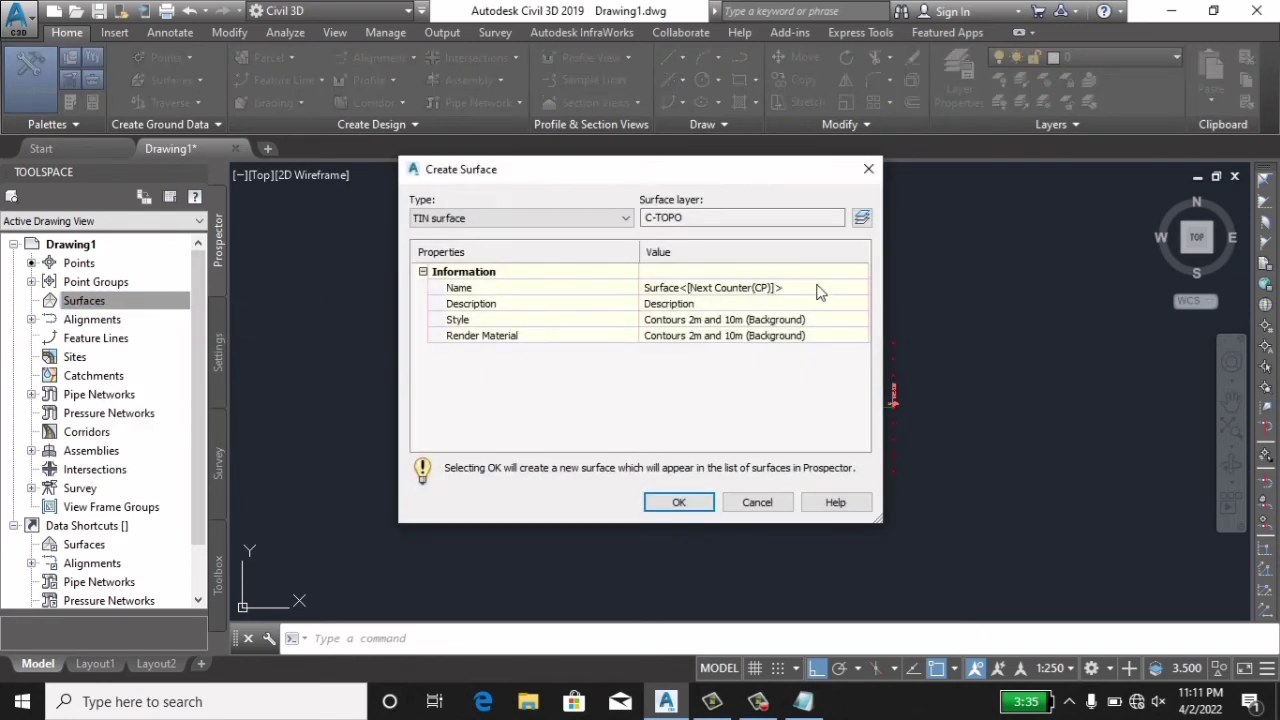
left_click(818, 290)
left_click_drag(818, 290, 673, 288)
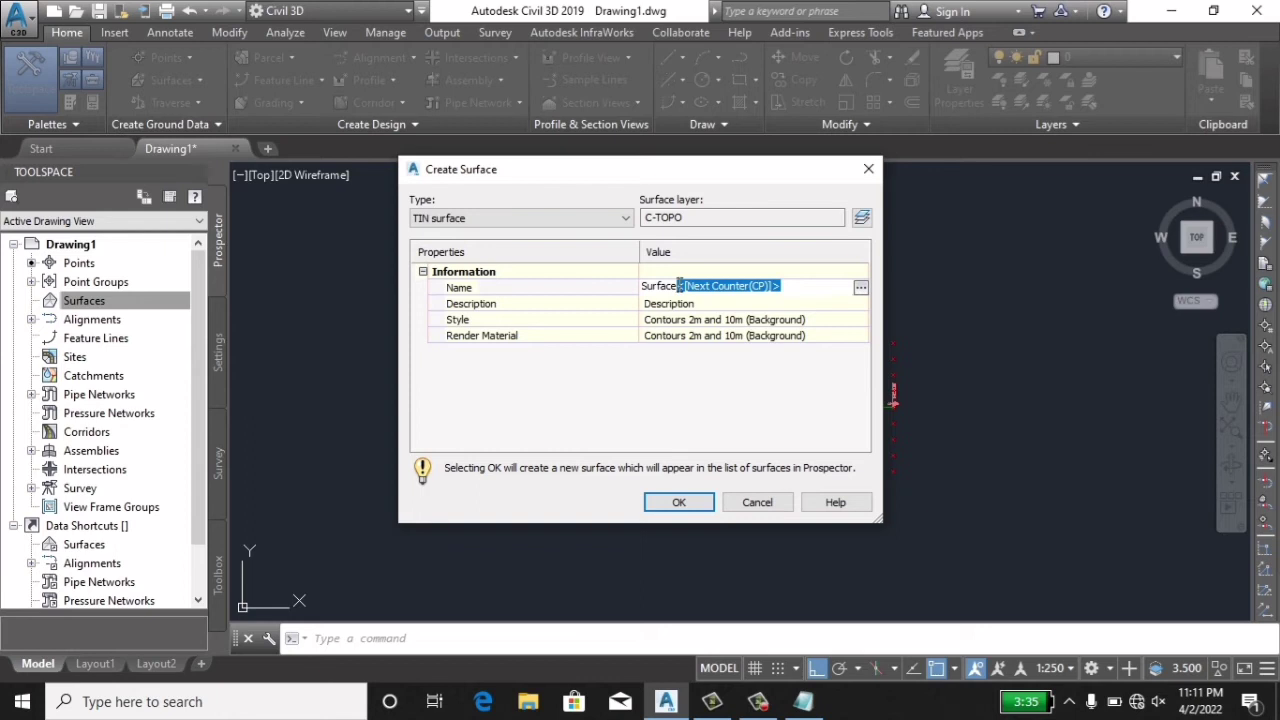
type("5")
left_click(857, 322)
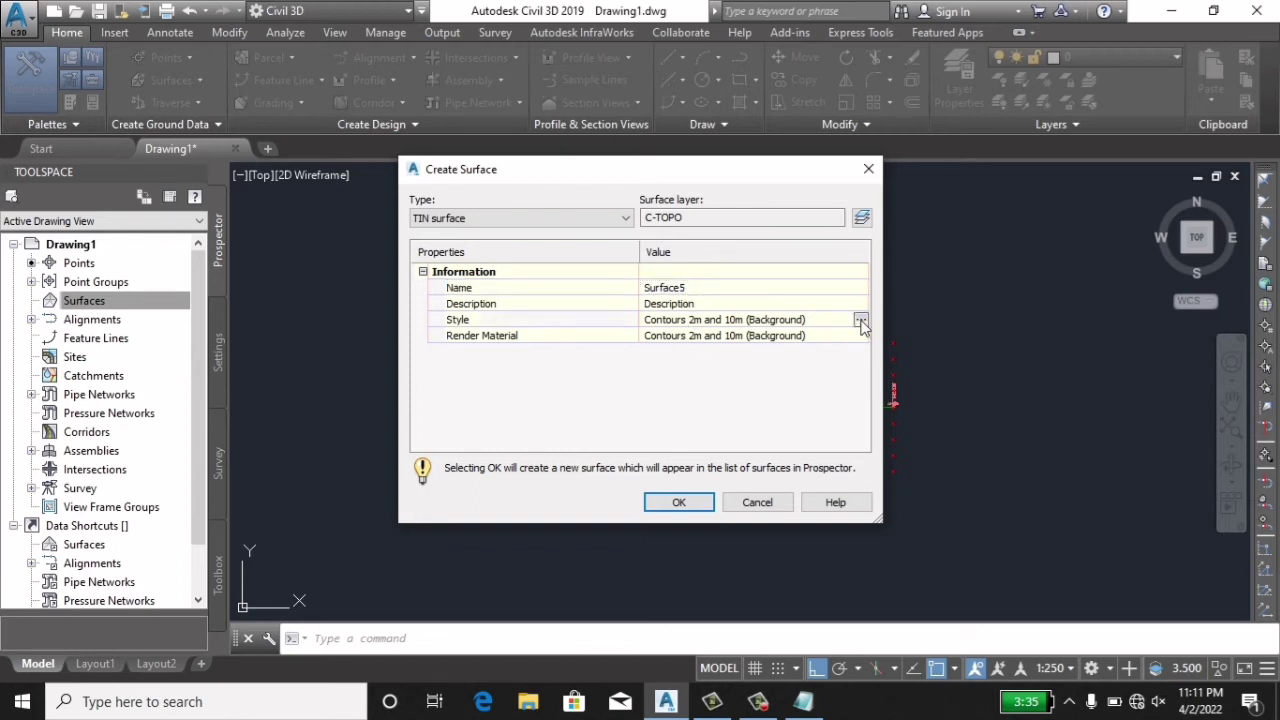
left_click(857, 322)
left_click(515, 291)
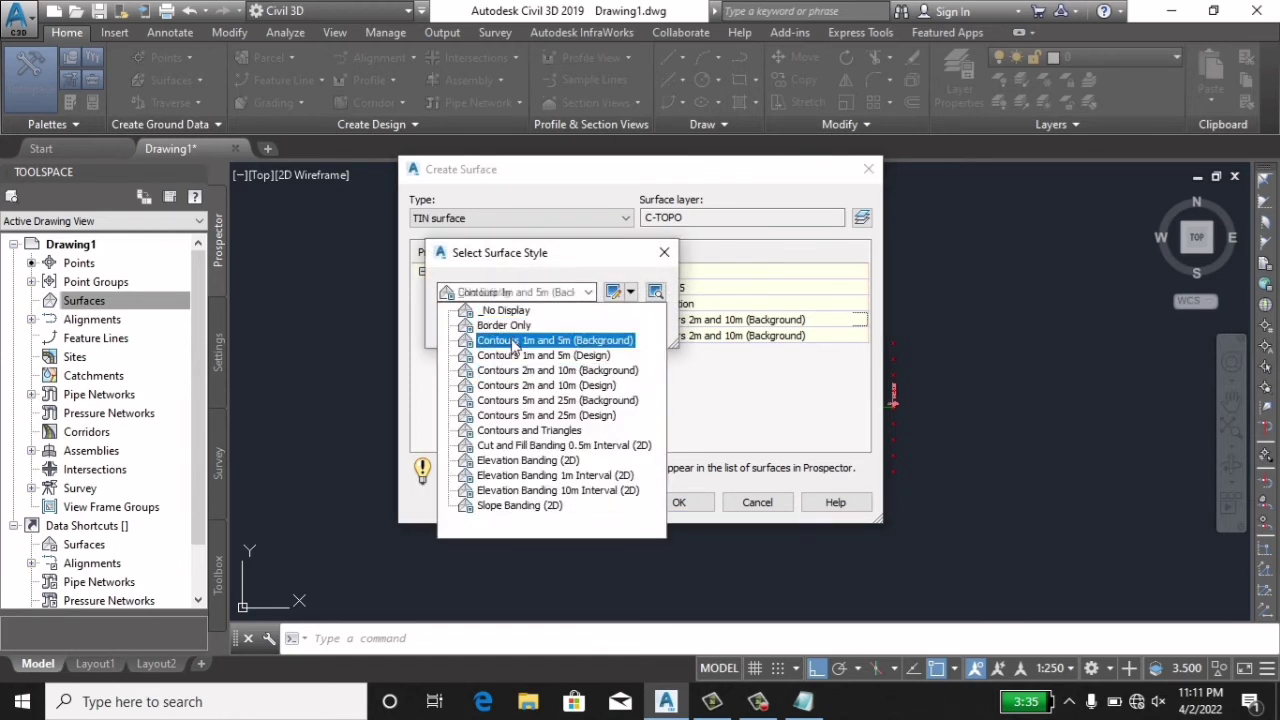
left_click(495, 336)
left_click(484, 334)
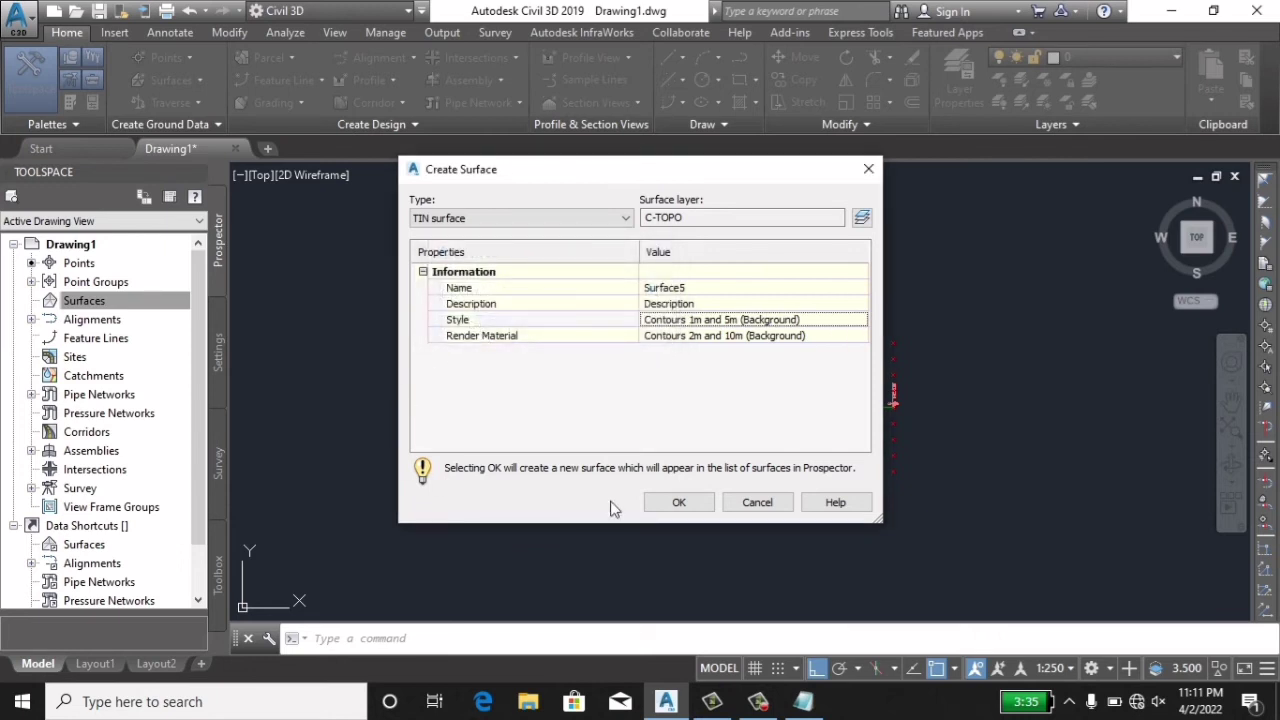
left_click(679, 502)
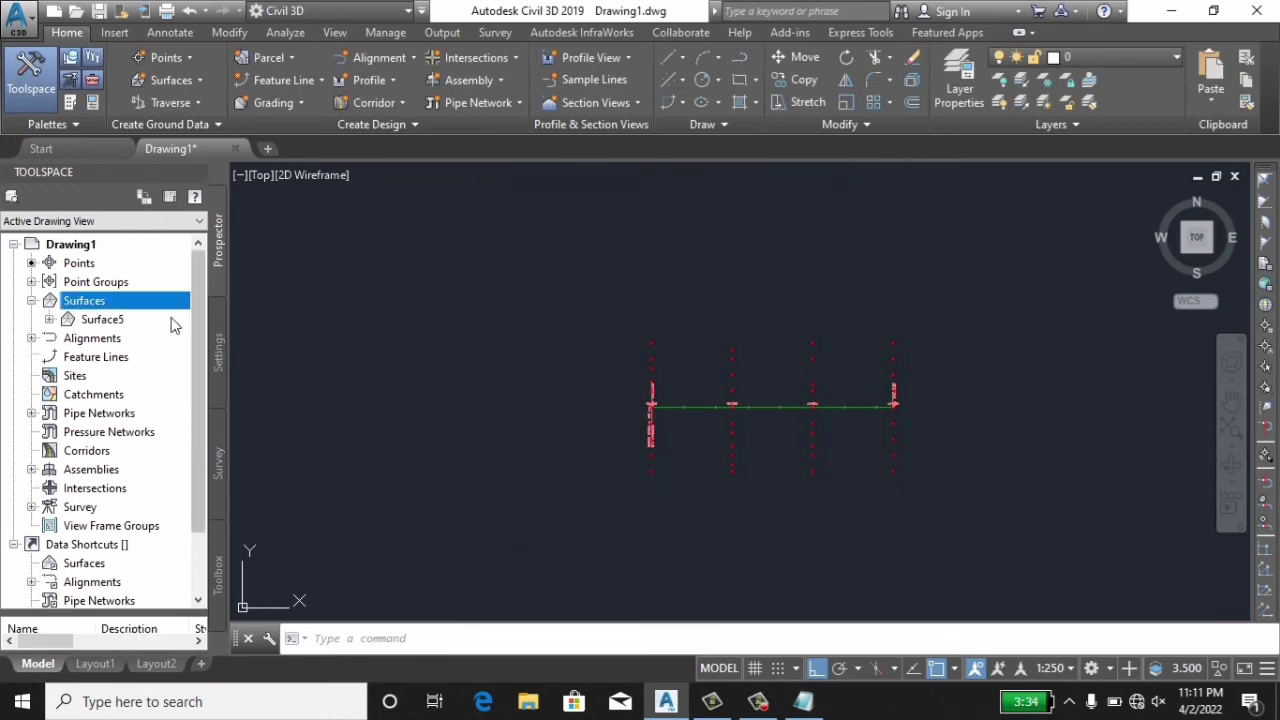
Add the _All Points point group to Surface5's definition and close the event log.
left_click(49, 320)
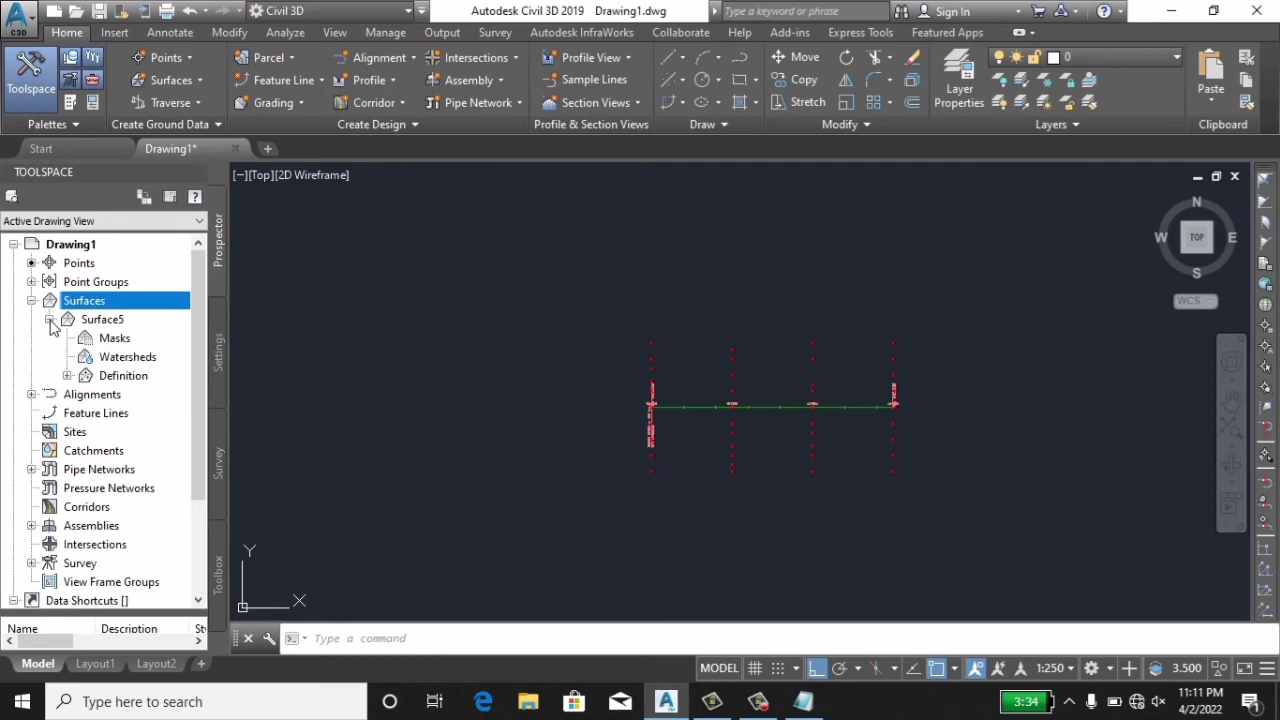
left_click(67, 376)
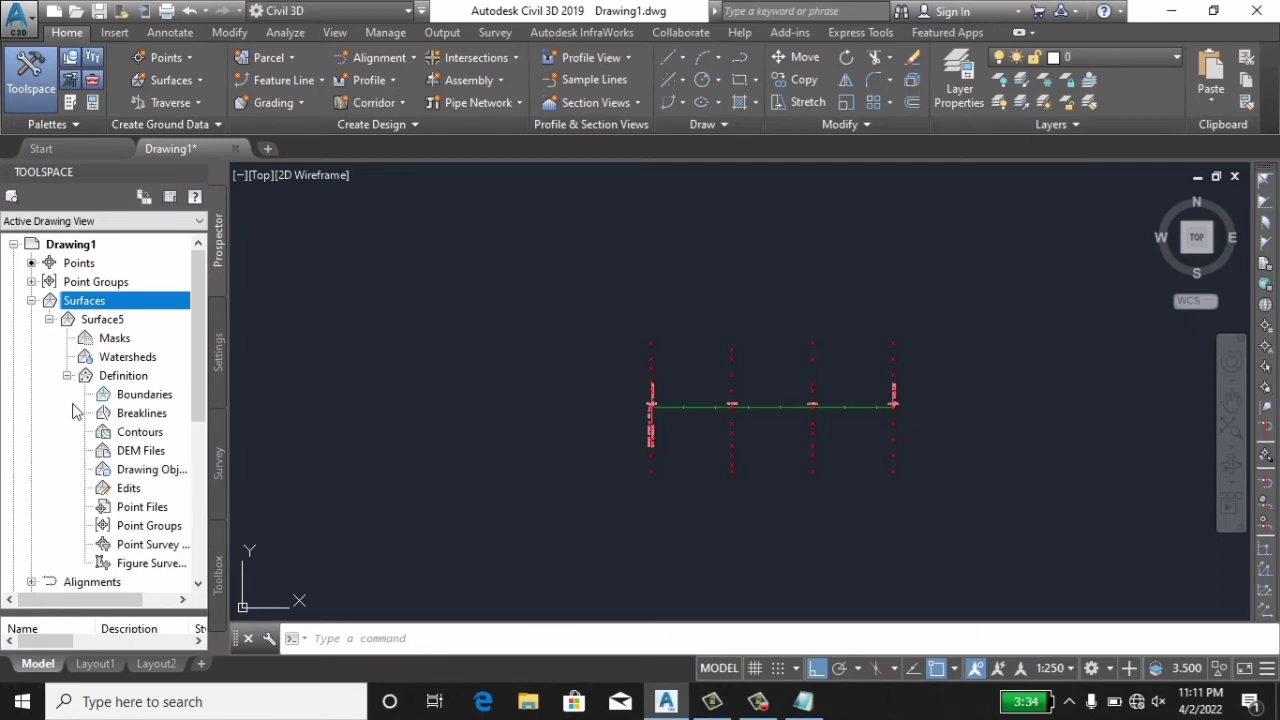
right_click(170, 527)
left_click(214, 534)
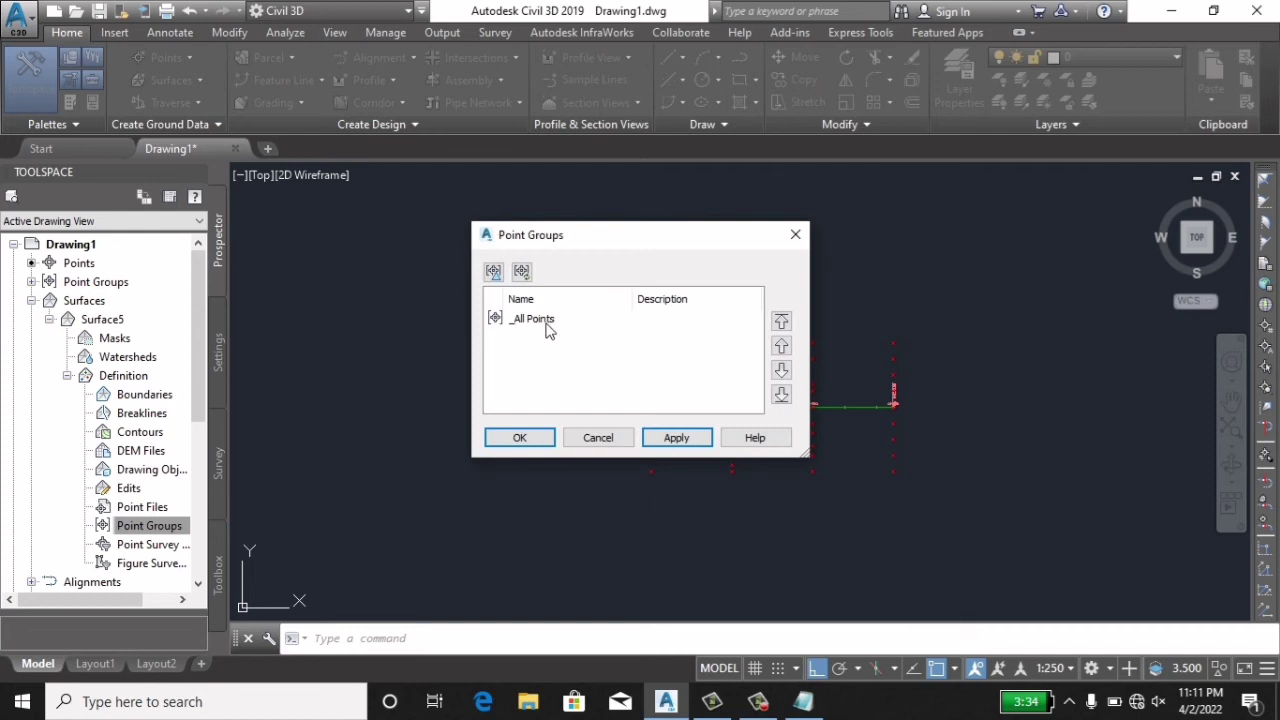
left_click(547, 328)
left_click(678, 437)
left_click(528, 437)
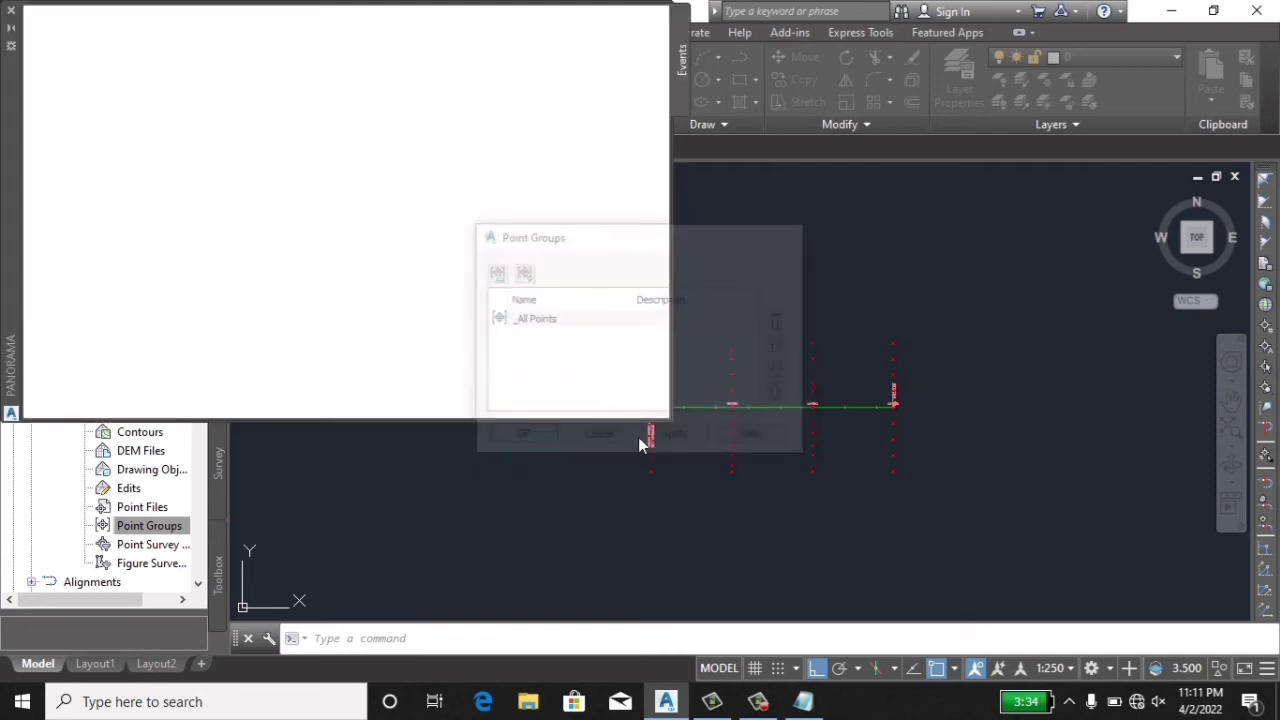
left_click(10, 10)
scroll(780, 390, "up", 2)
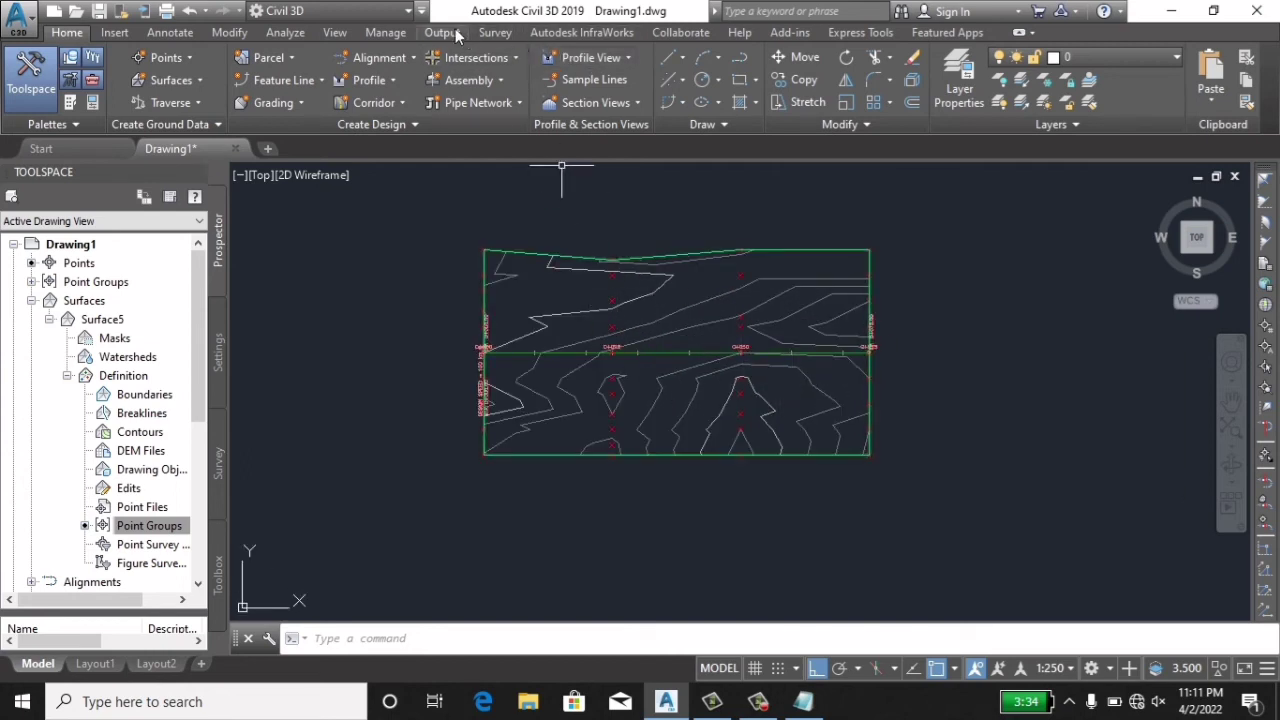
Create sample line group SL Collection on Alignment - 1 sampling Surface5 as Finished Ground, by station range.
left_click(621, 87)
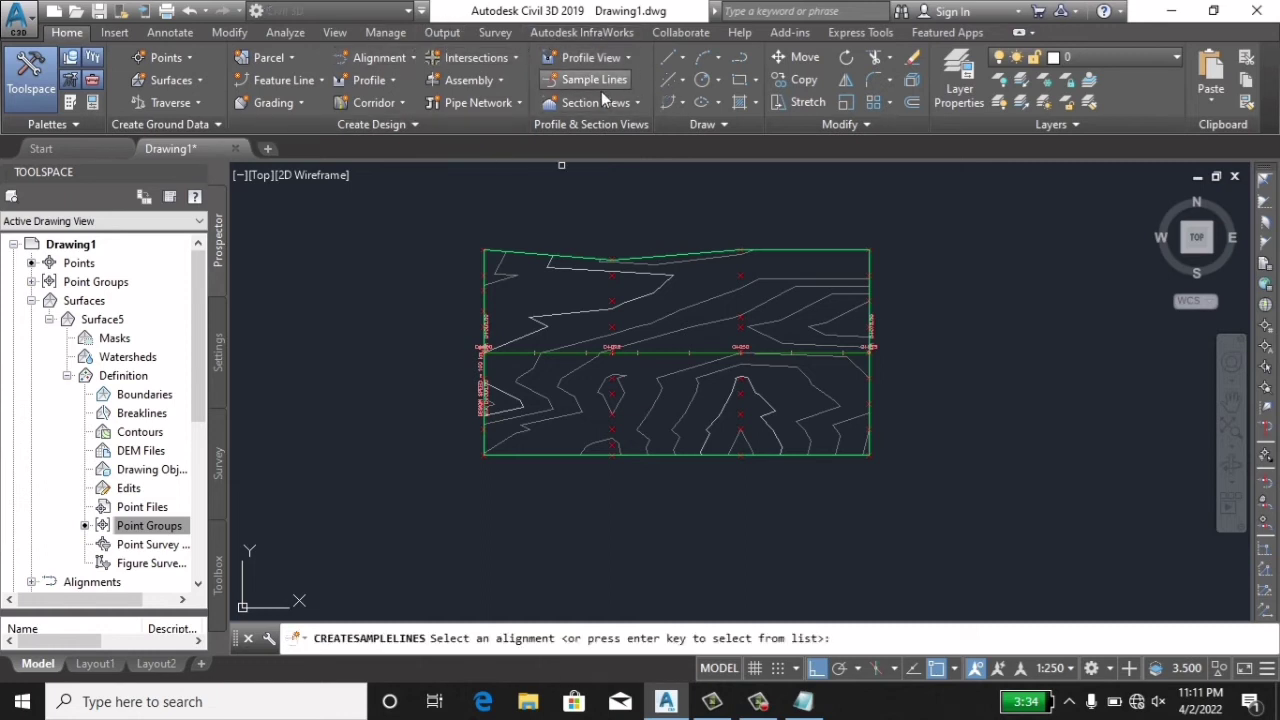
left_click(644, 353)
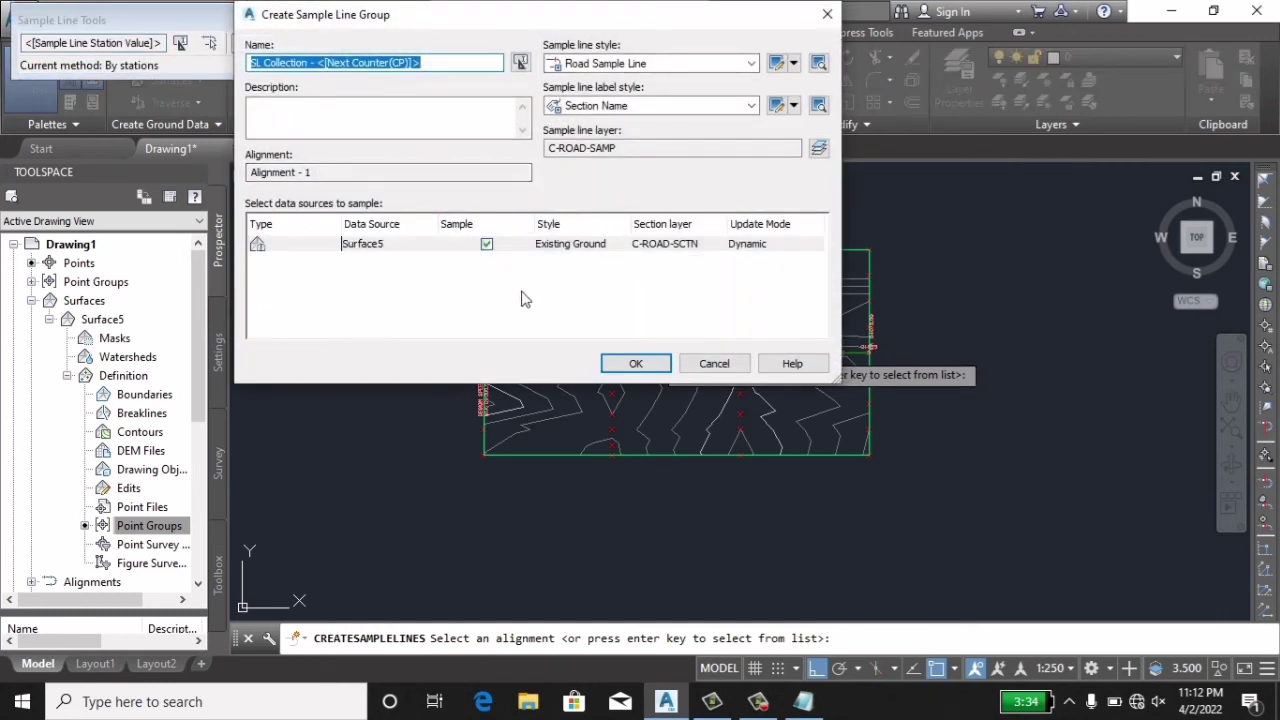
left_click(565, 244)
left_click(565, 244)
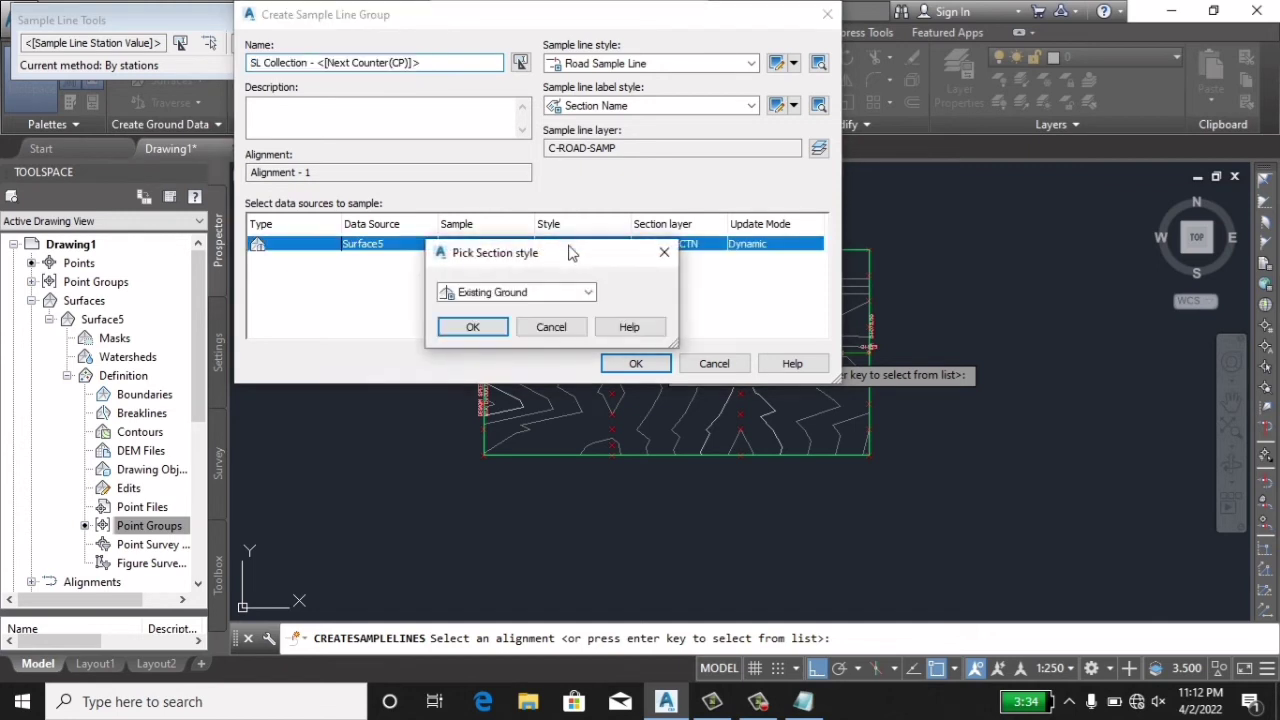
left_click(515, 292)
left_click(512, 325)
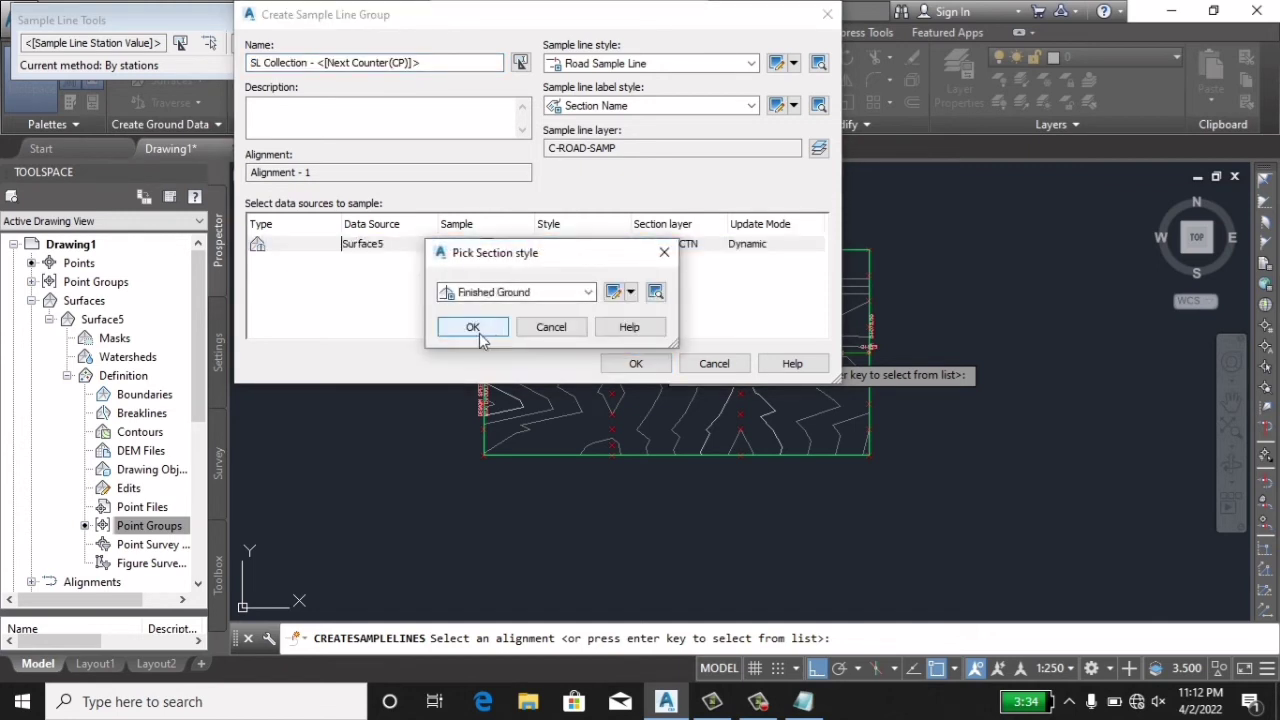
left_click(473, 330)
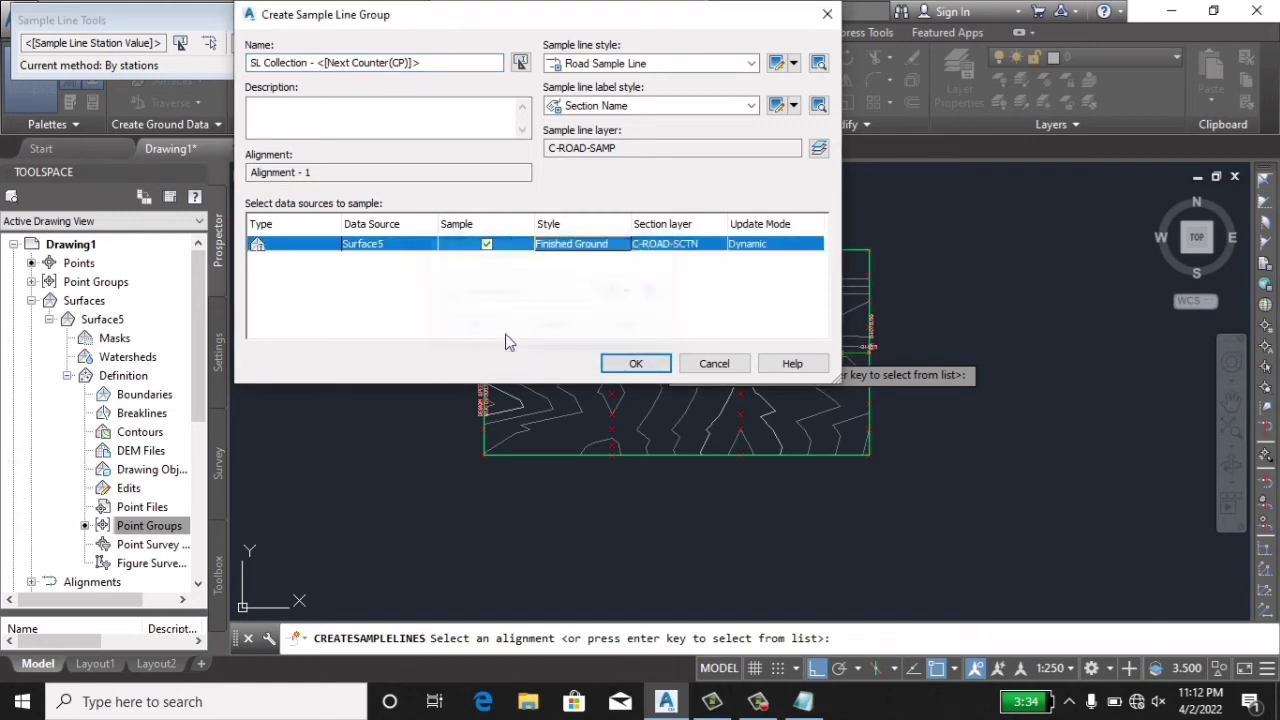
left_click(637, 364)
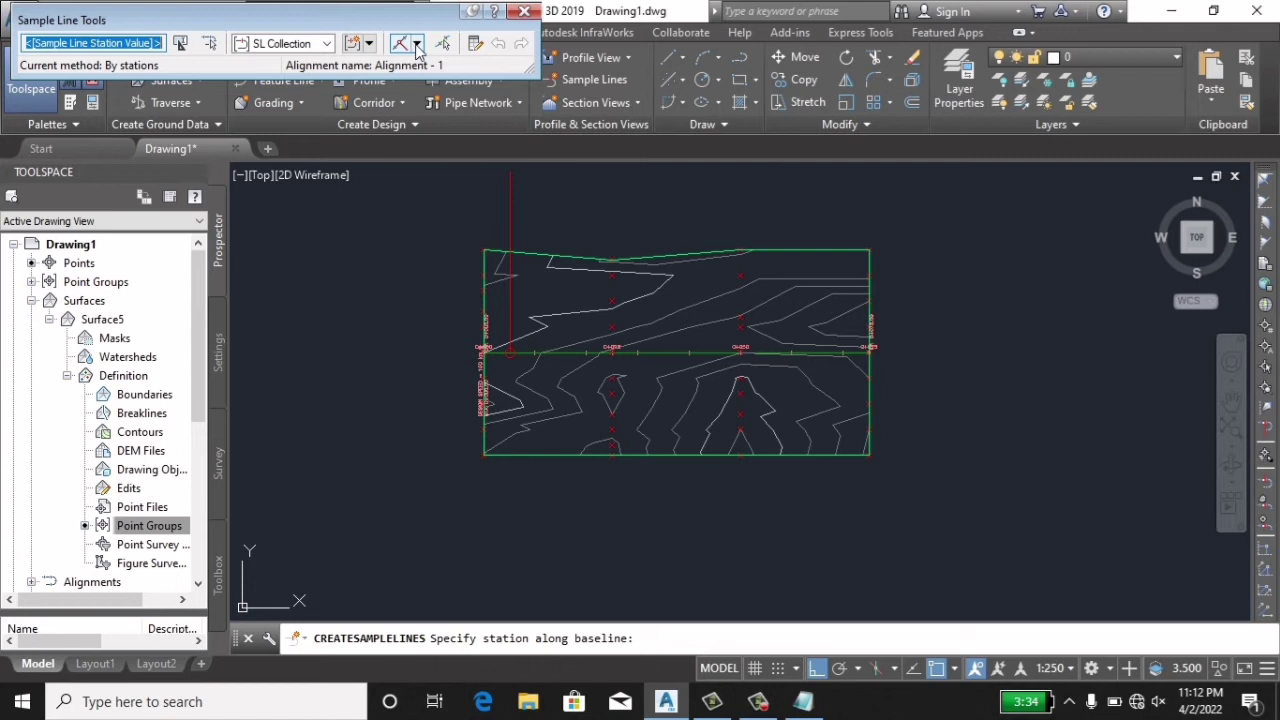
left_click(418, 48)
left_click(490, 67)
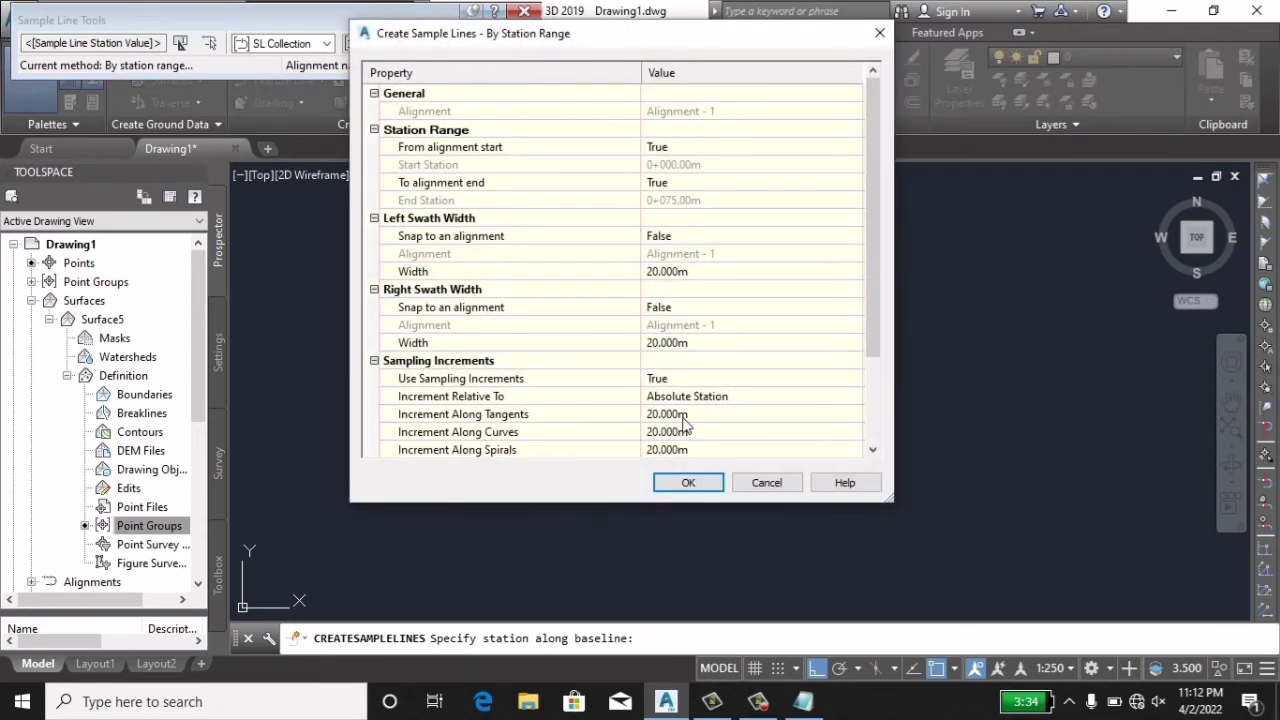
Set the sample-line increments along tangents, curves and spirals to 25 m.
scroll(688, 424, "down", 1)
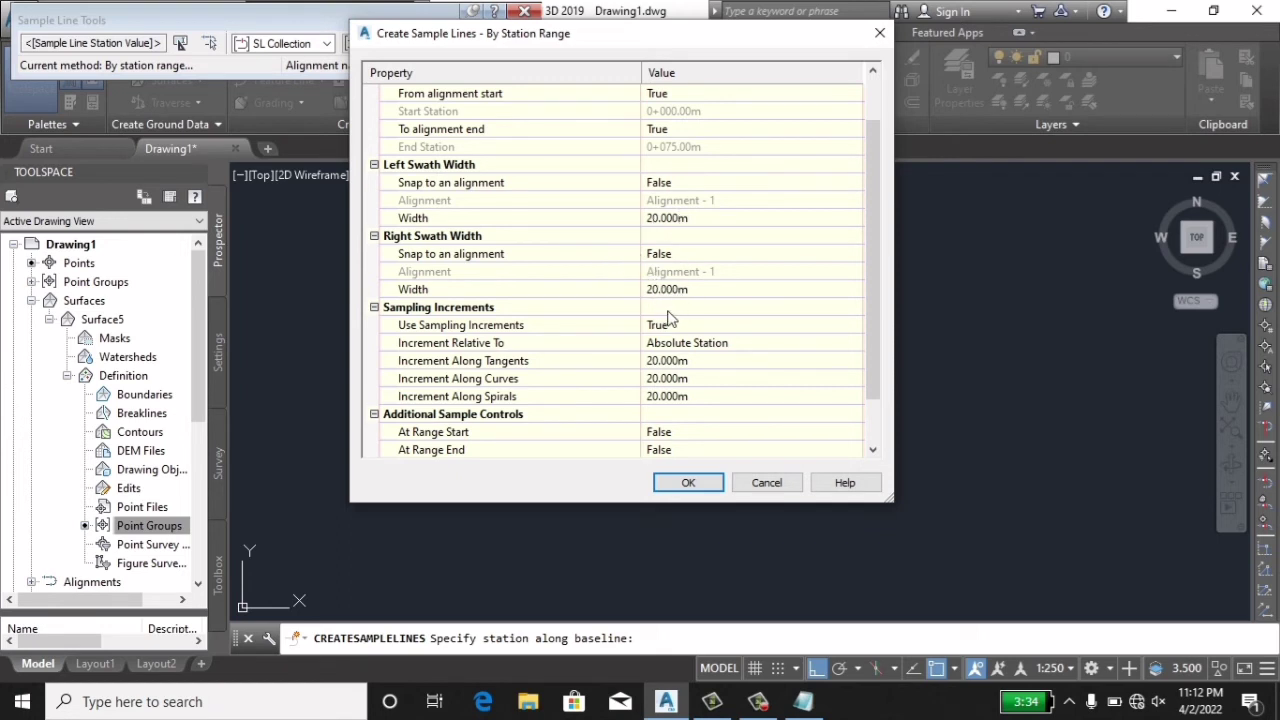
left_click(688, 360)
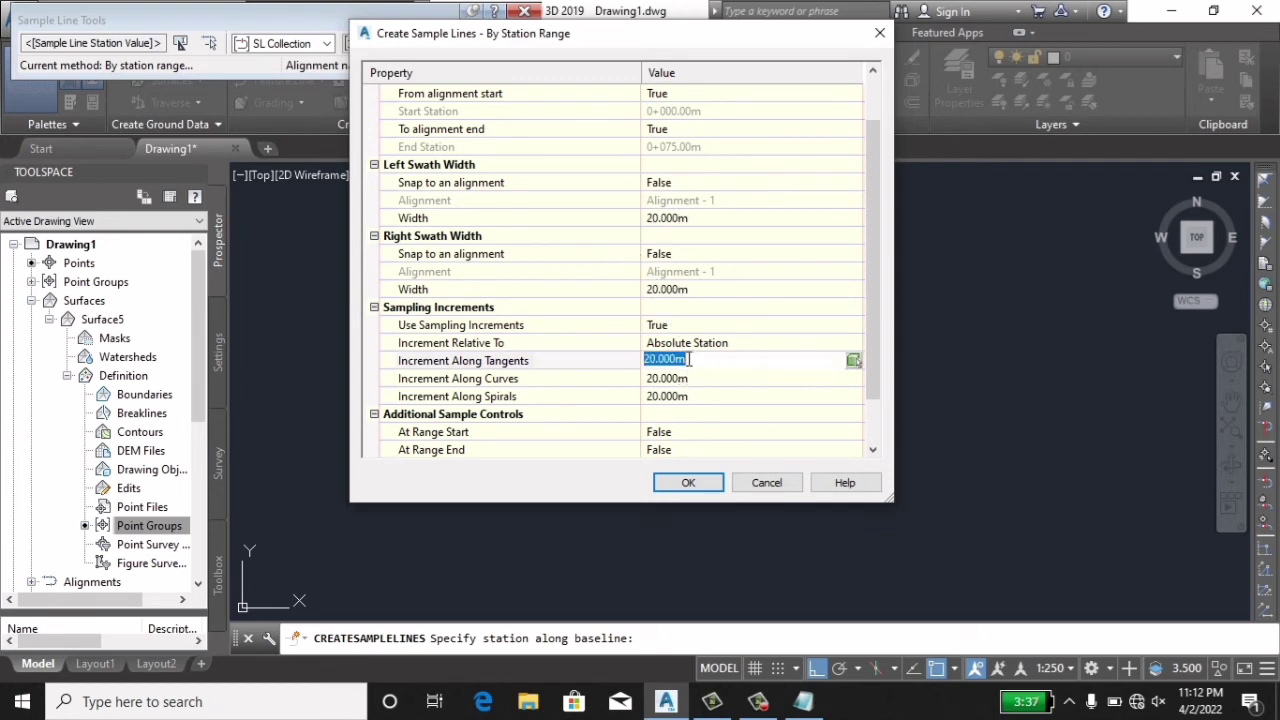
type("25")
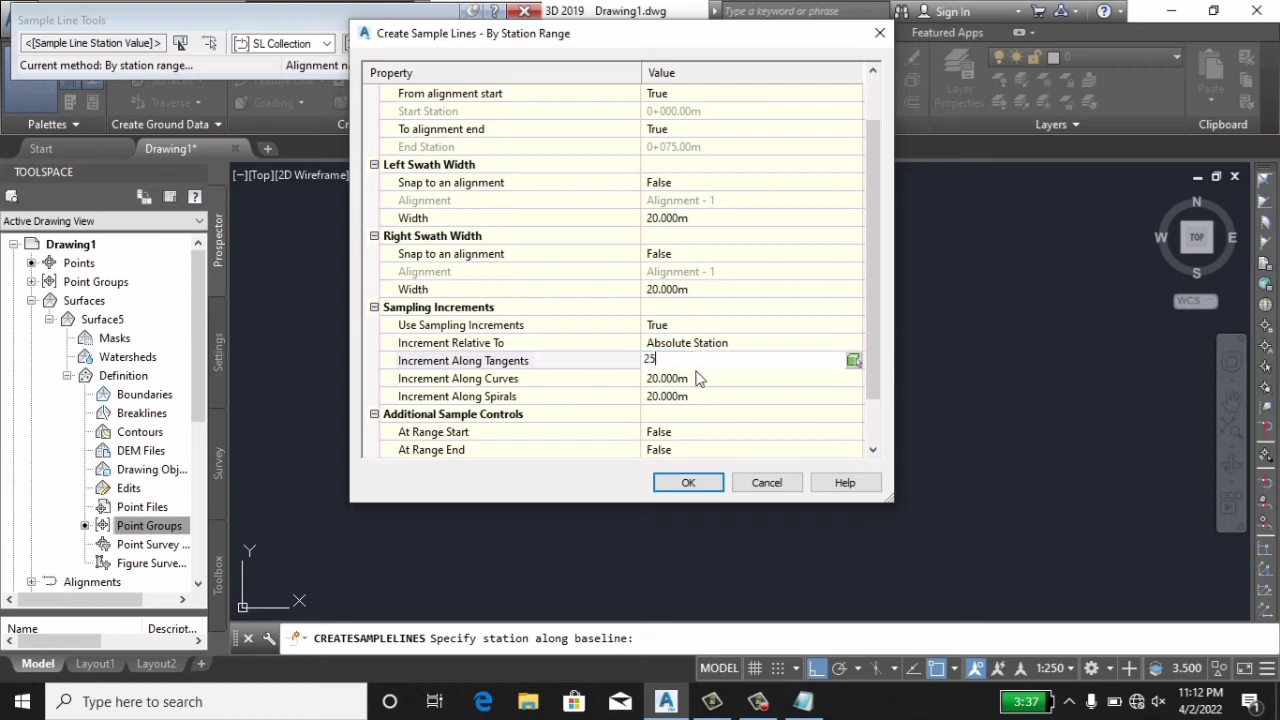
left_click(699, 378)
type("25")
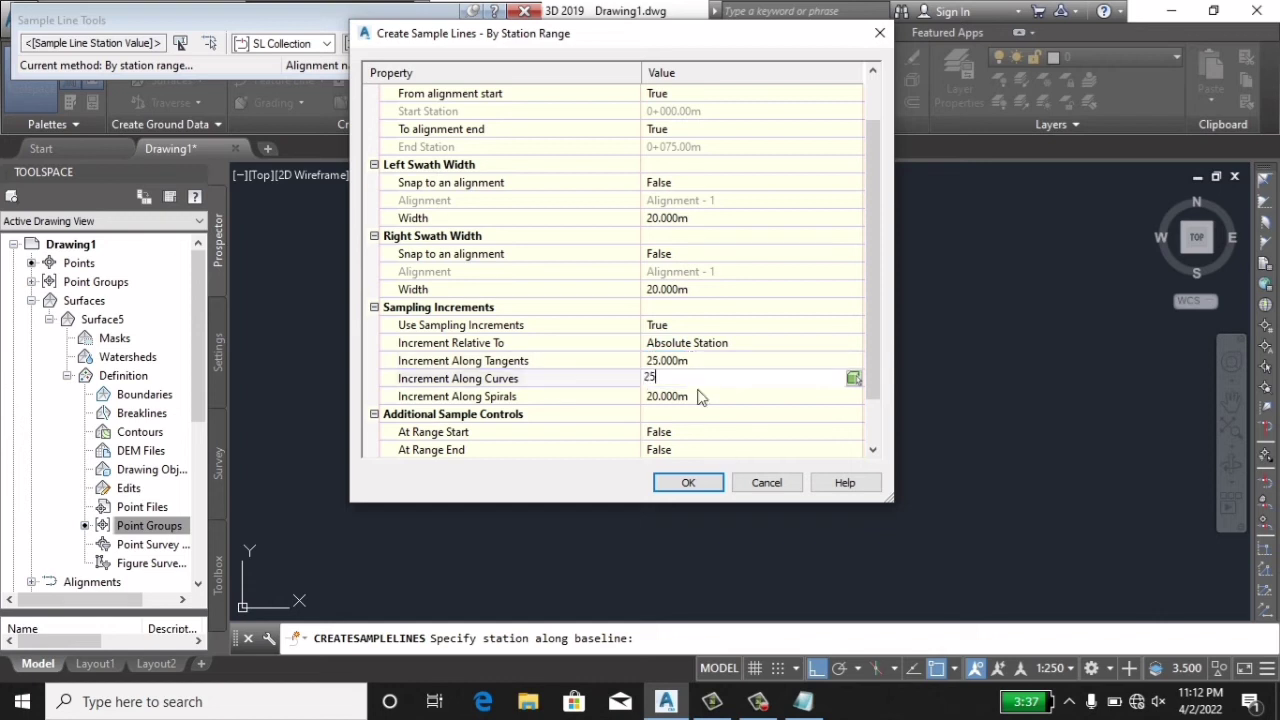
left_click(699, 396)
type("25")
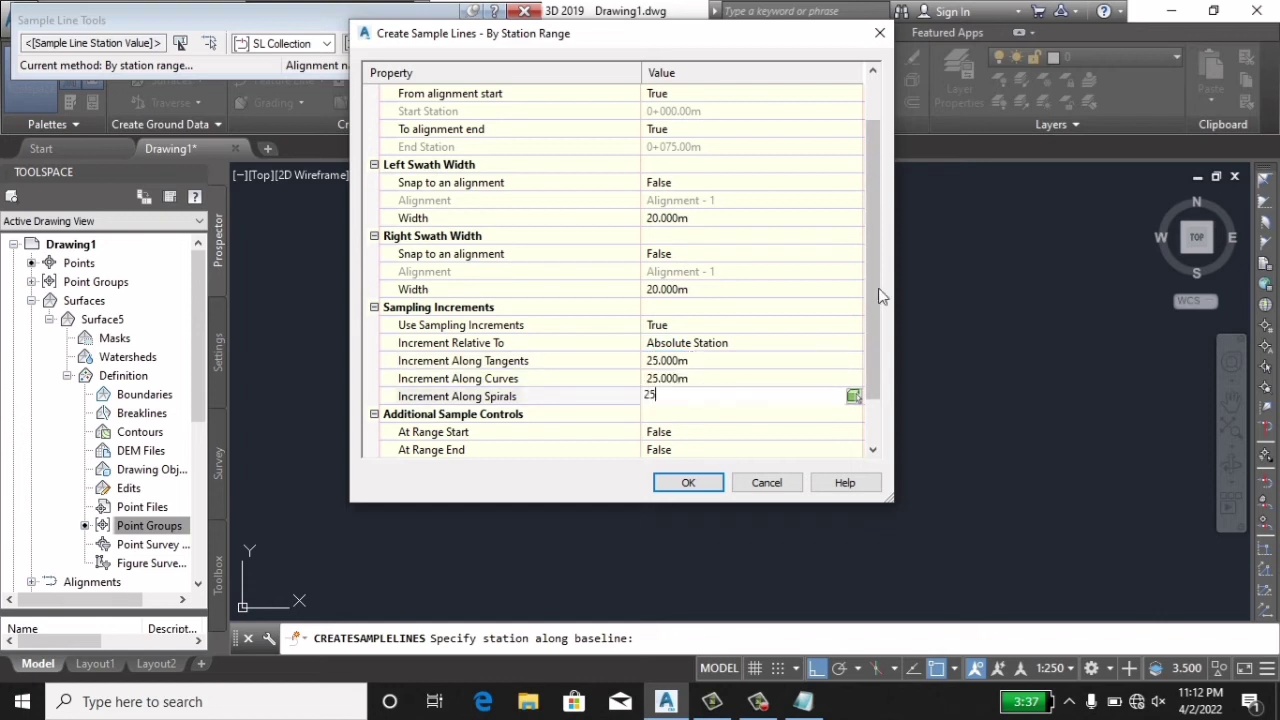
Set At Range Start and At Range End sampling to True.
scroll(878, 288, "down", 1)
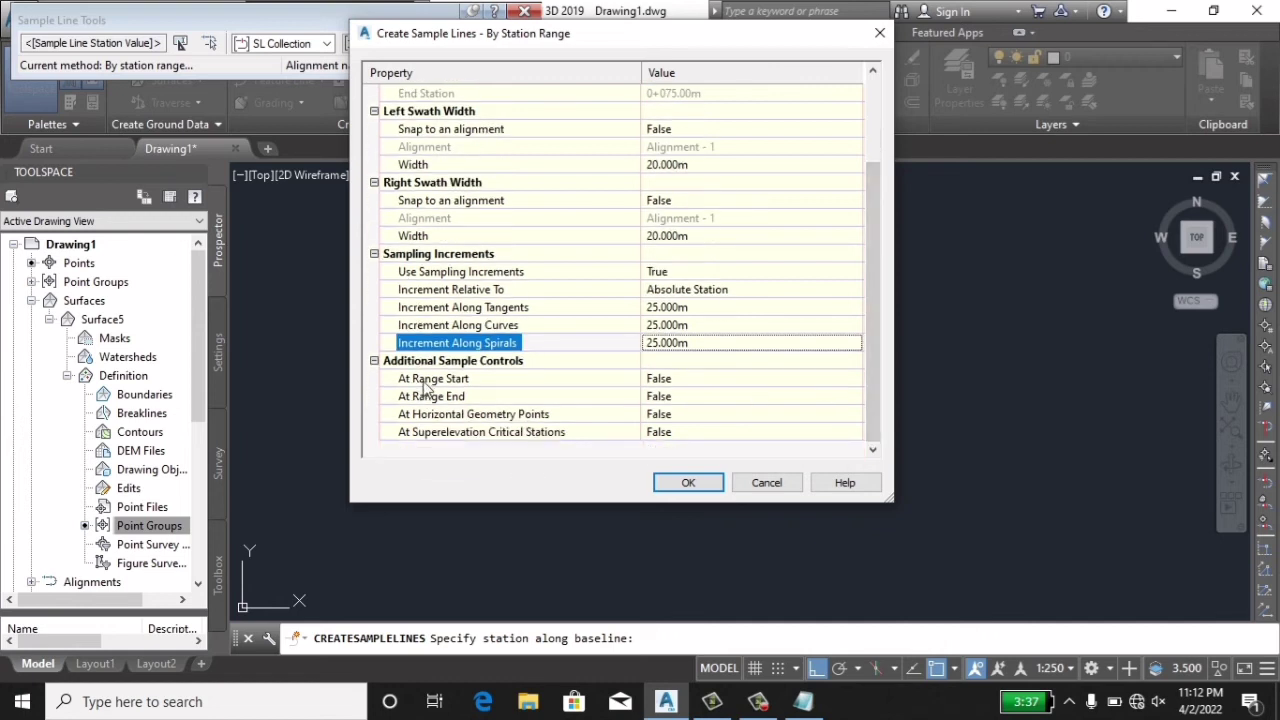
left_click(645, 378)
left_click(665, 378)
left_click(660, 412)
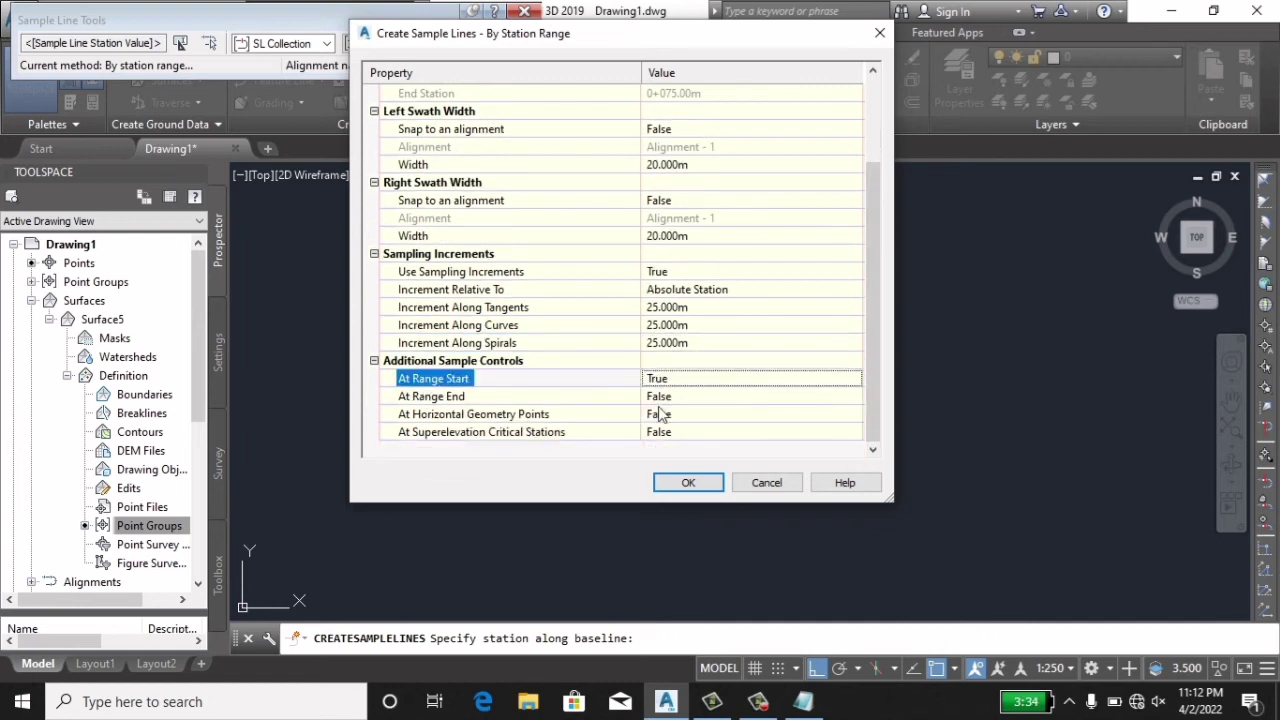
left_click(667, 398)
left_click(662, 398)
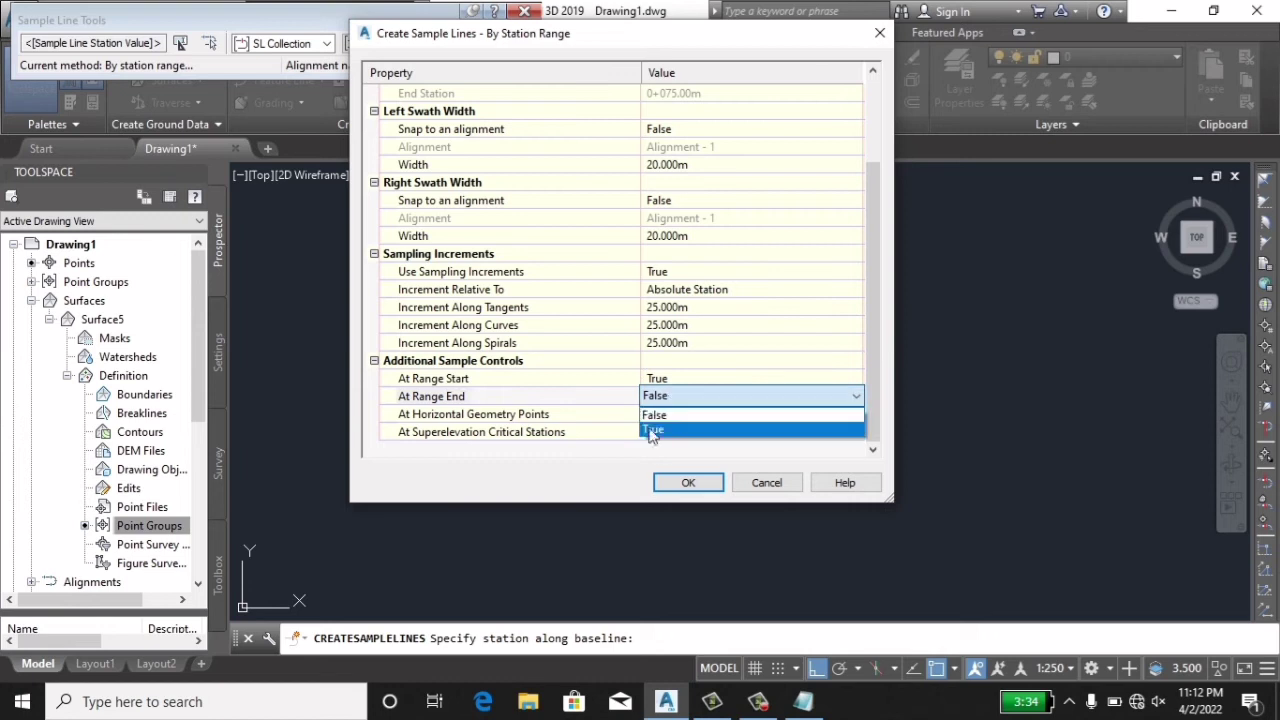
left_click(662, 430)
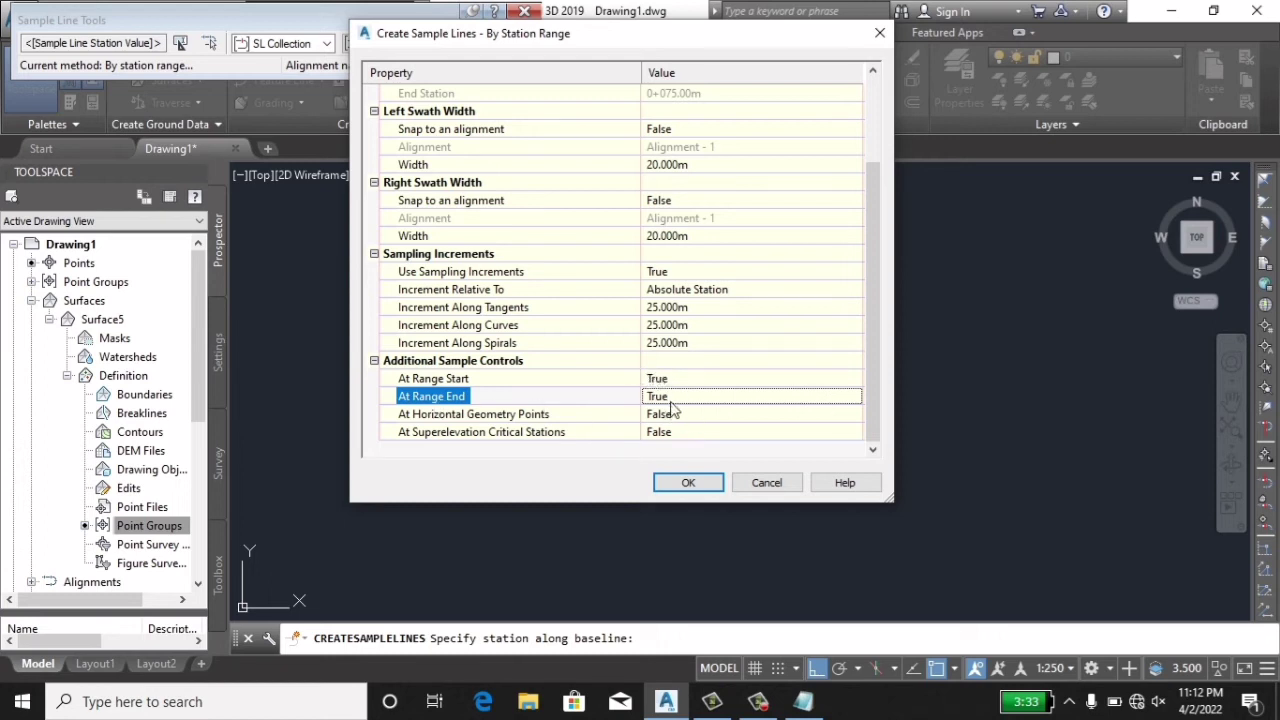
Generate sample lines at 0+000, 0+025, 0+050 and 0+075, then bring up the section view options.
left_click(688, 482)
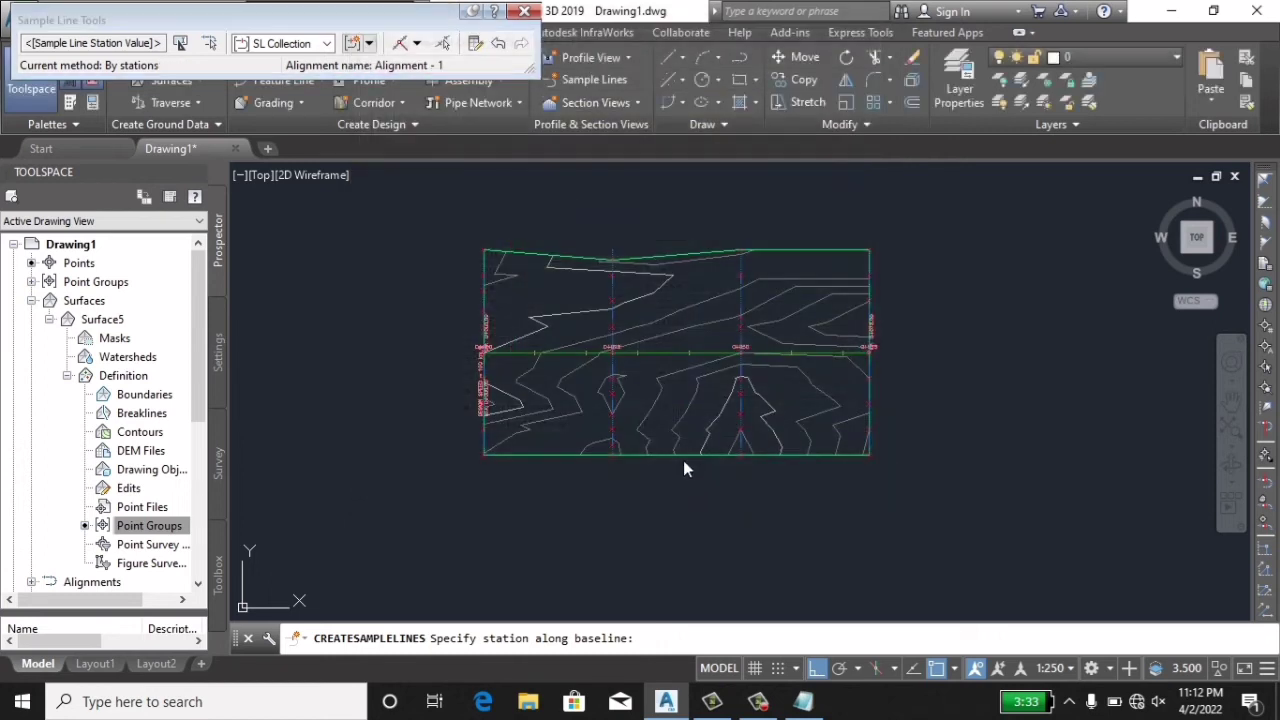
key("Return")
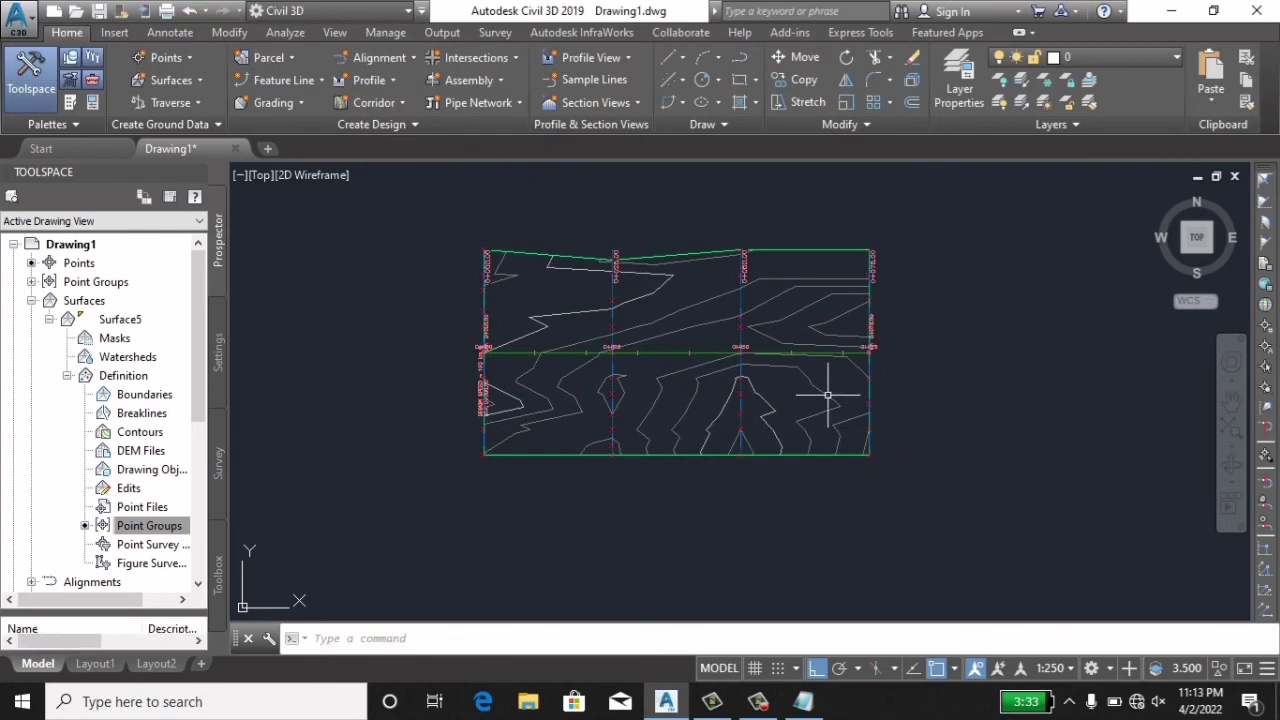
scroll(860, 360, "up", 3)
scroll(860, 360, "down", 3)
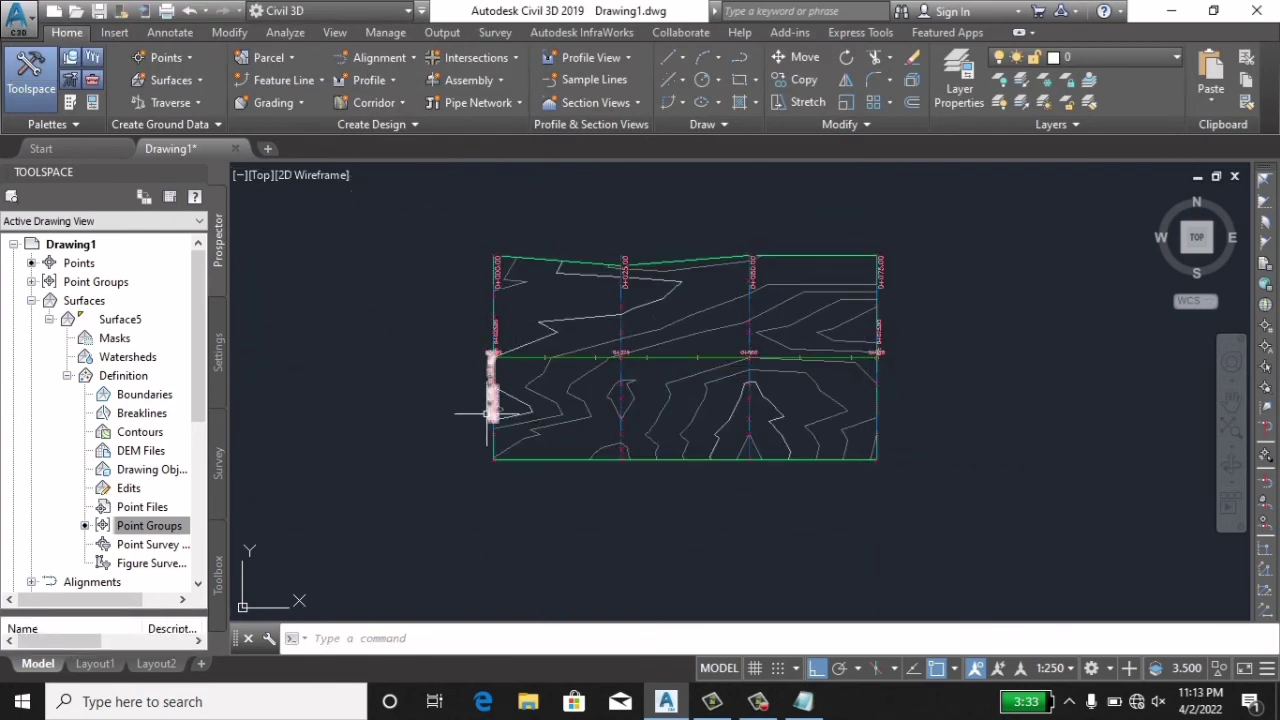
mouse_move(734, 403)
middle_mouse_down()
mouse_move(766, 416)
mouse_move(766, 400)
middle_mouse_up()
middle_click_drag(721, 329, 730, 368)
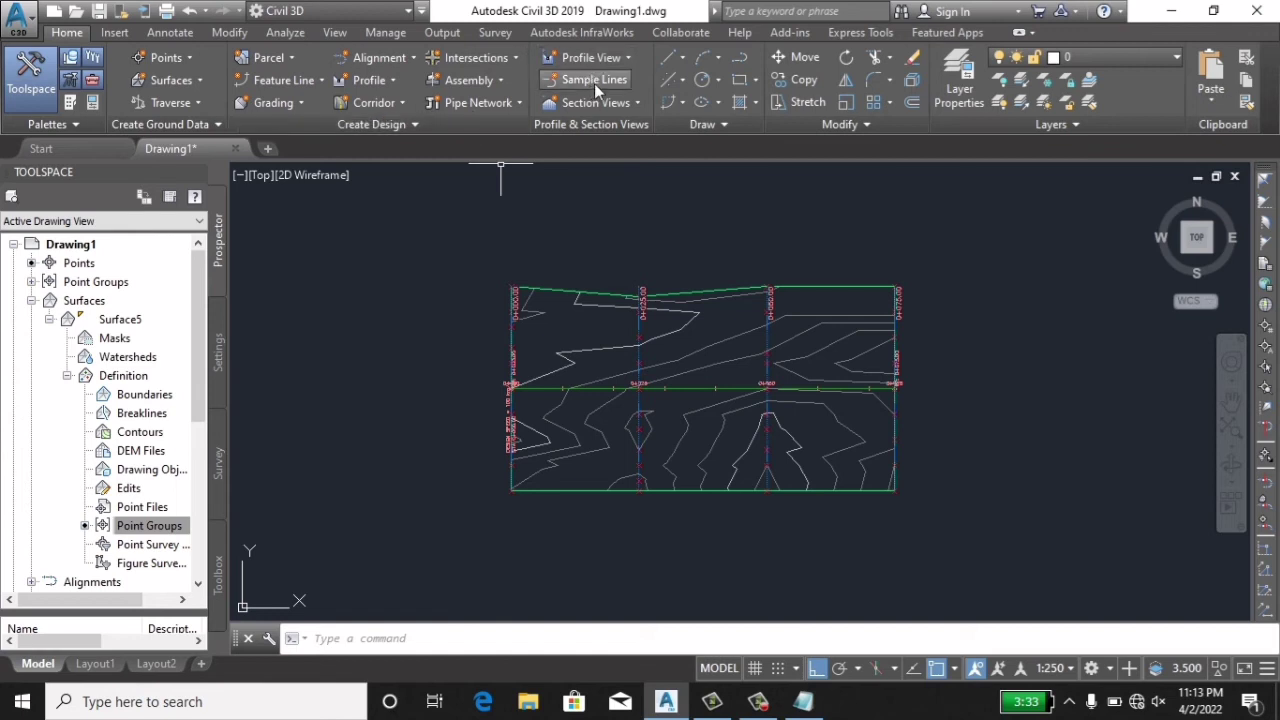
left_click(628, 104)
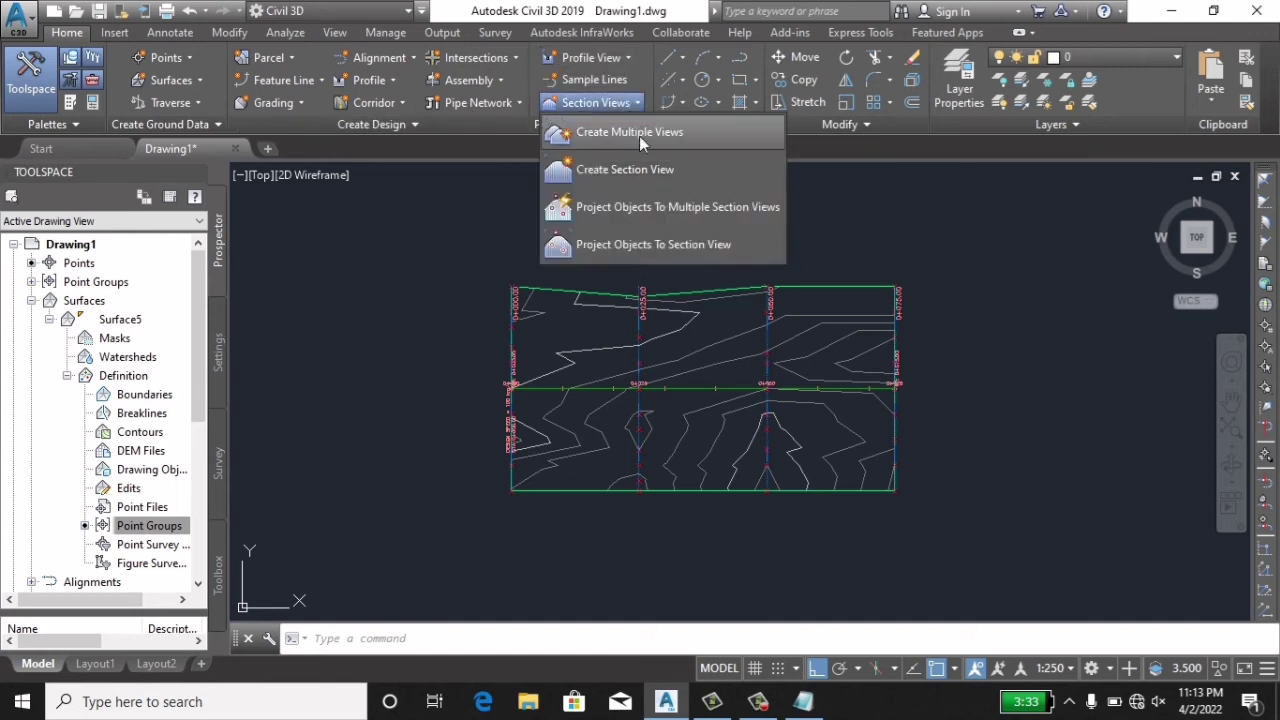
Start Create Multiple Section Views for SL Collection - 2 and accept the placement, offset and elevation defaults.
left_click(593, 138)
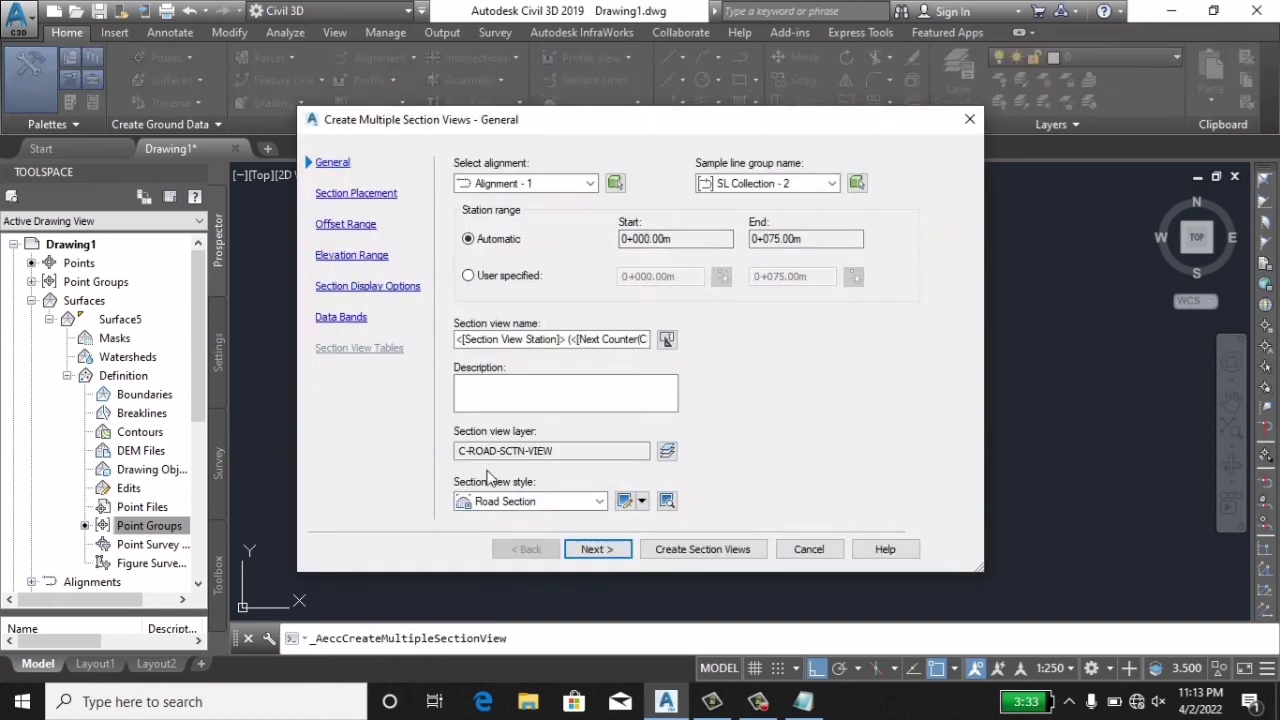
left_click(601, 552)
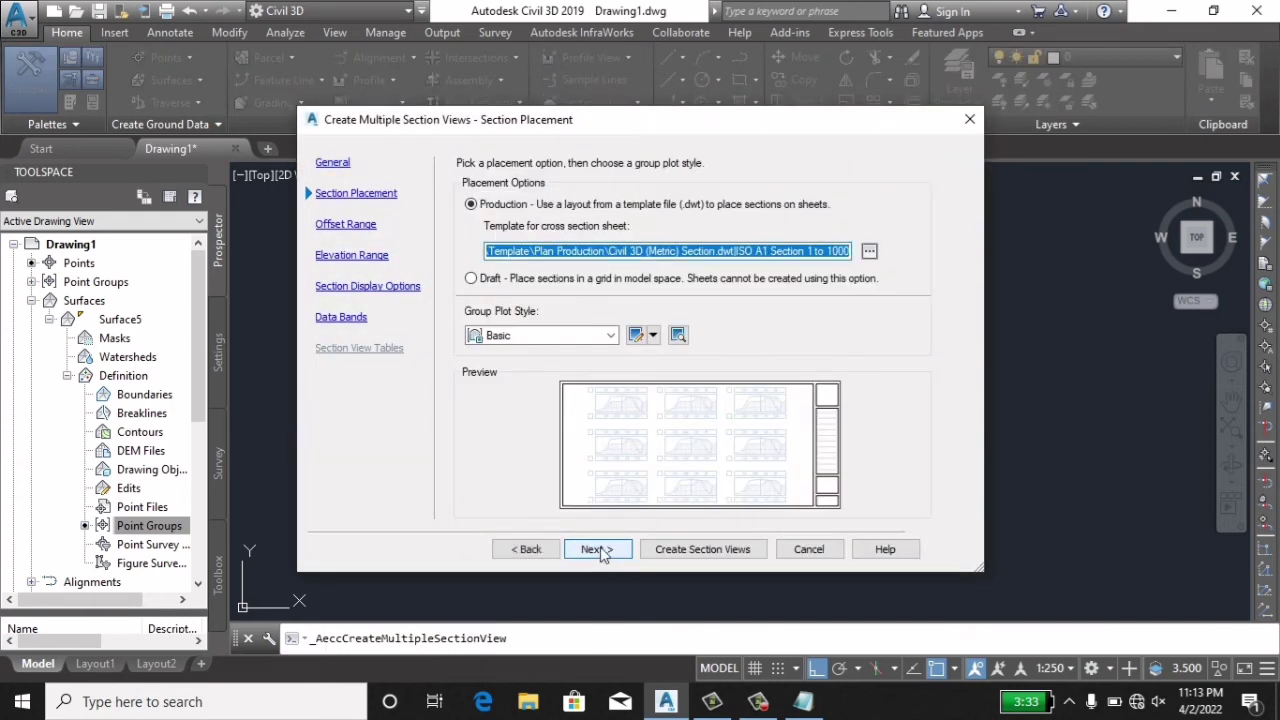
left_click(604, 549)
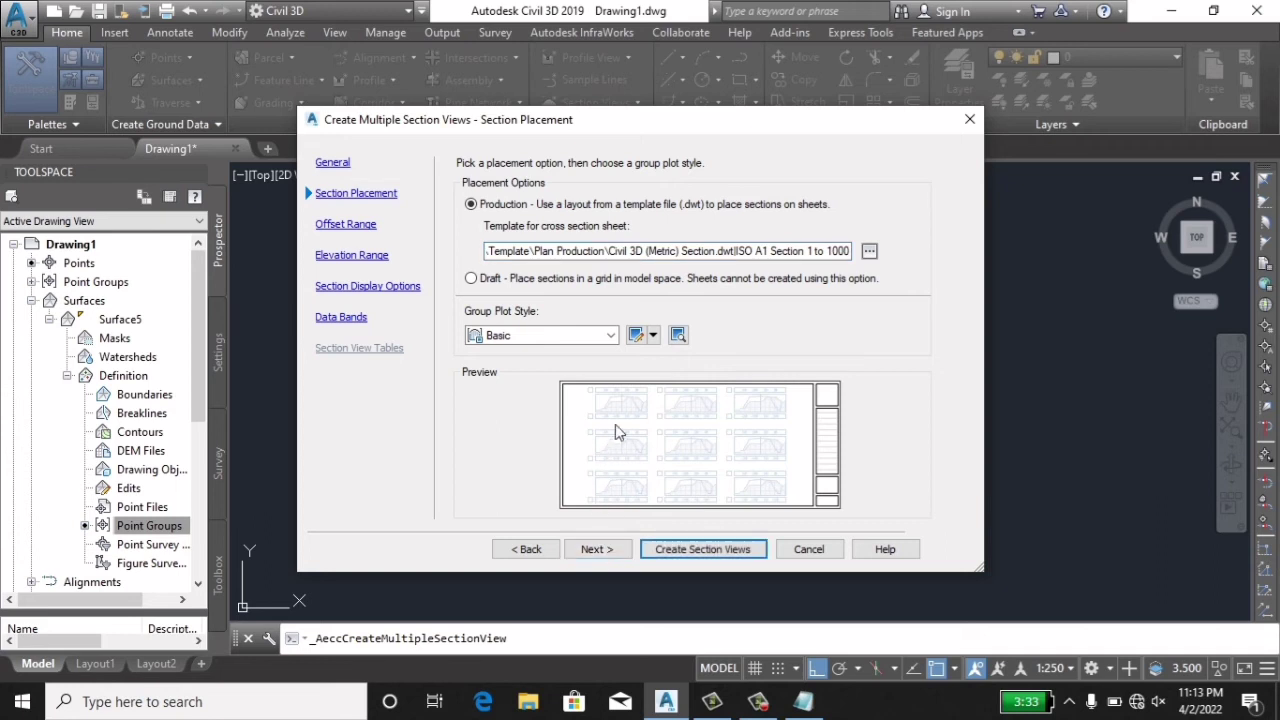
left_click(594, 549)
left_click(594, 549)
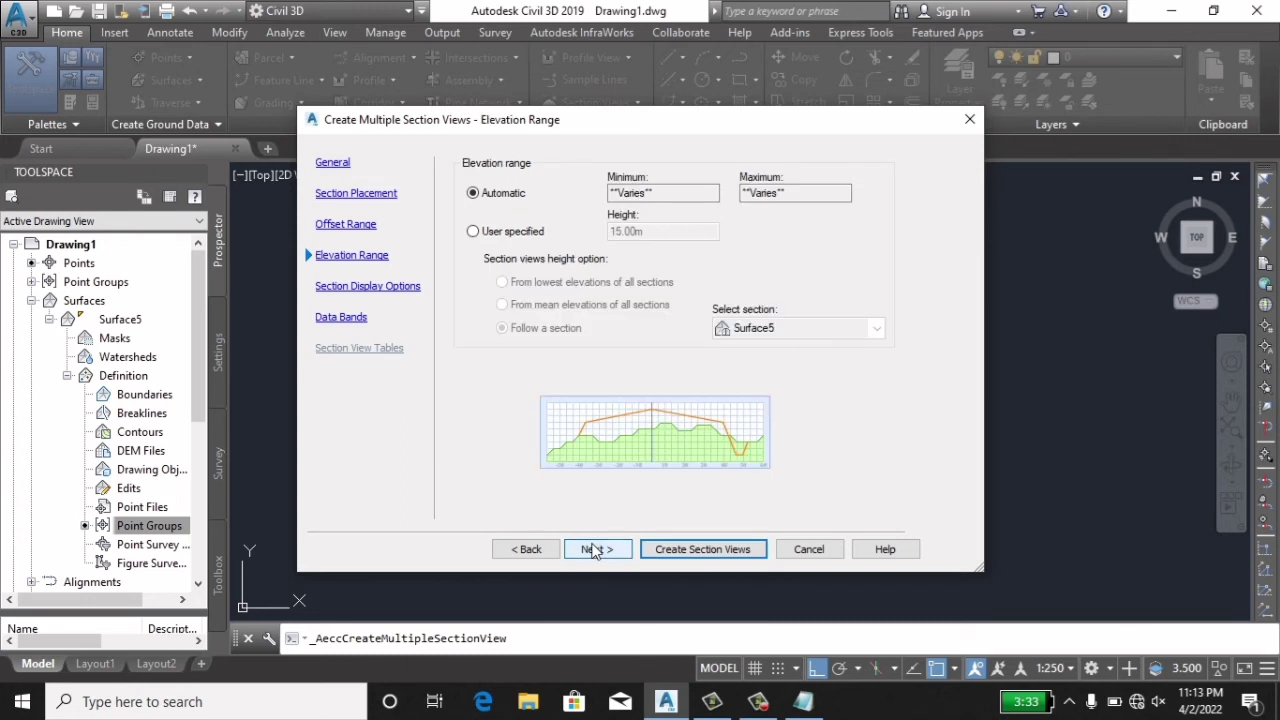
left_click(594, 549)
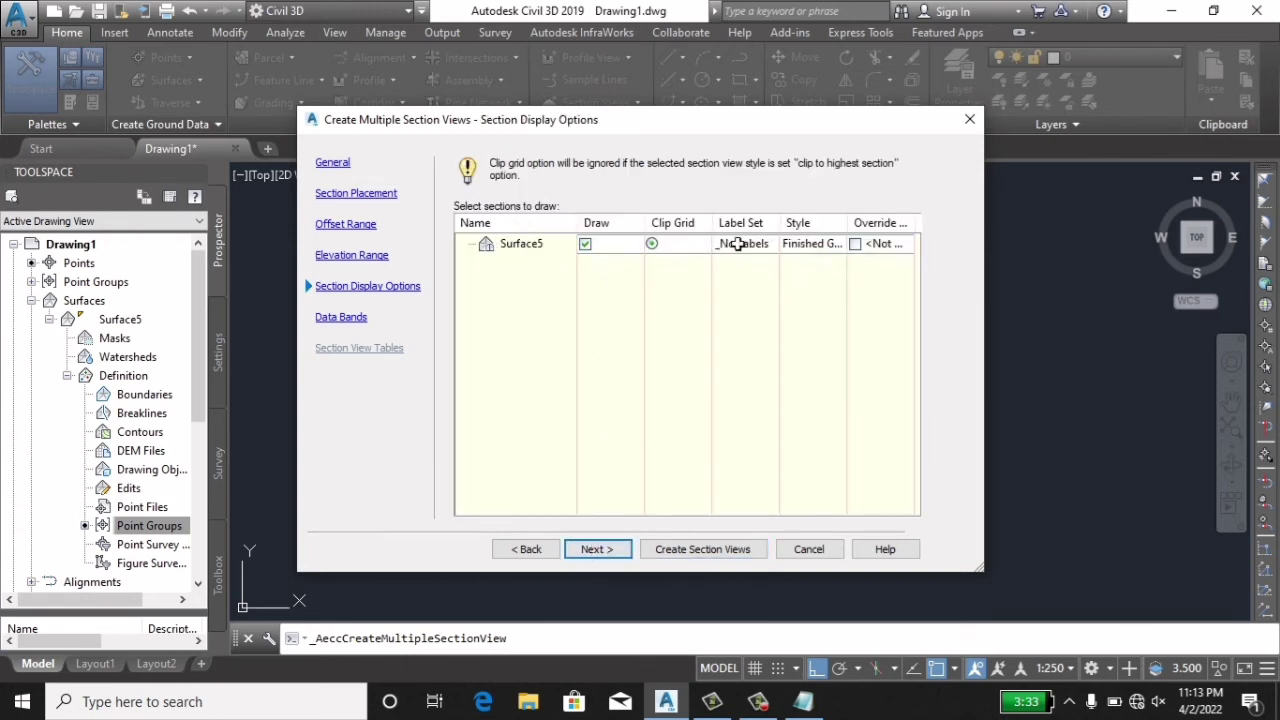
Give Surface5 the Existing Ground section style with a Finished Ground override.
left_click(893, 246)
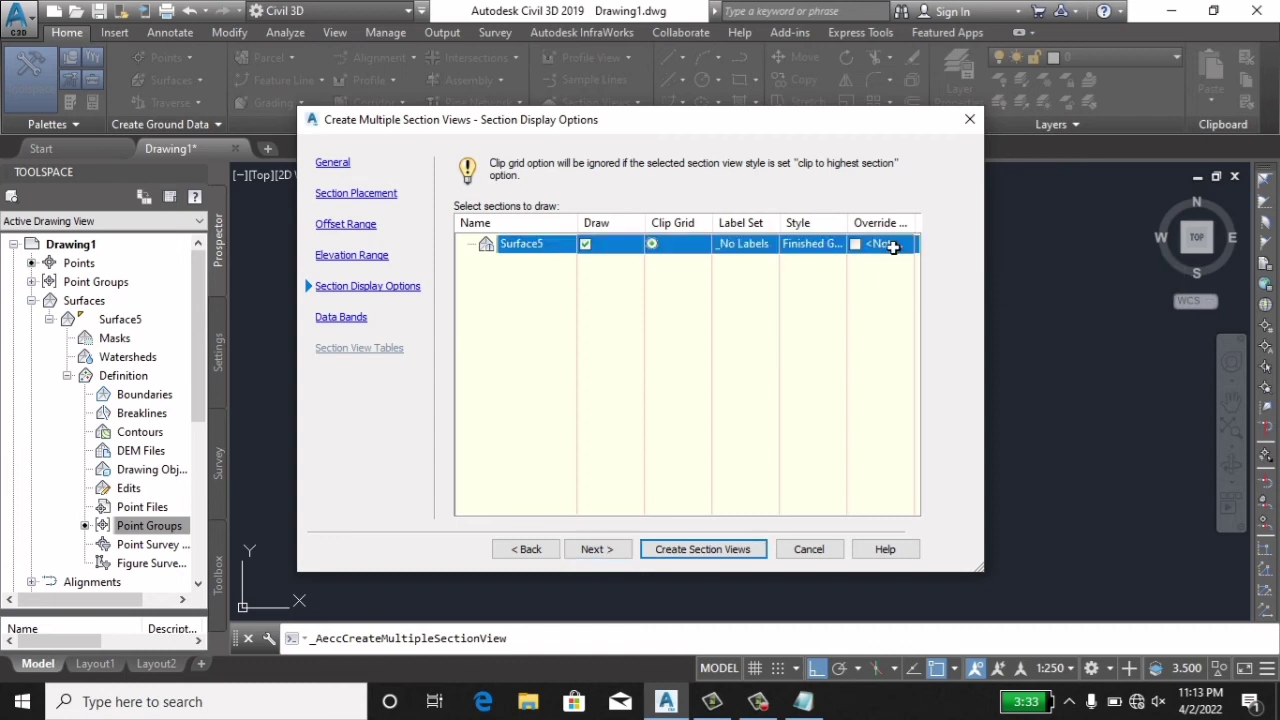
left_click(824, 243)
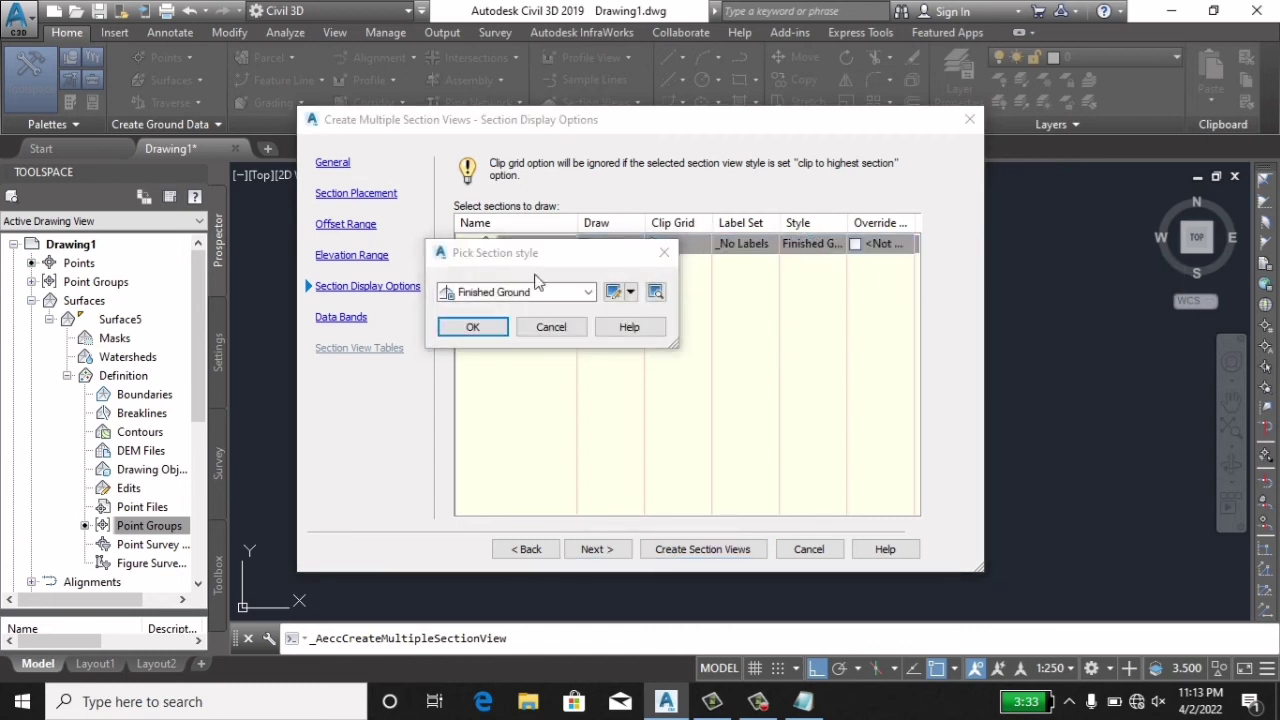
left_click(529, 294)
left_click(500, 307)
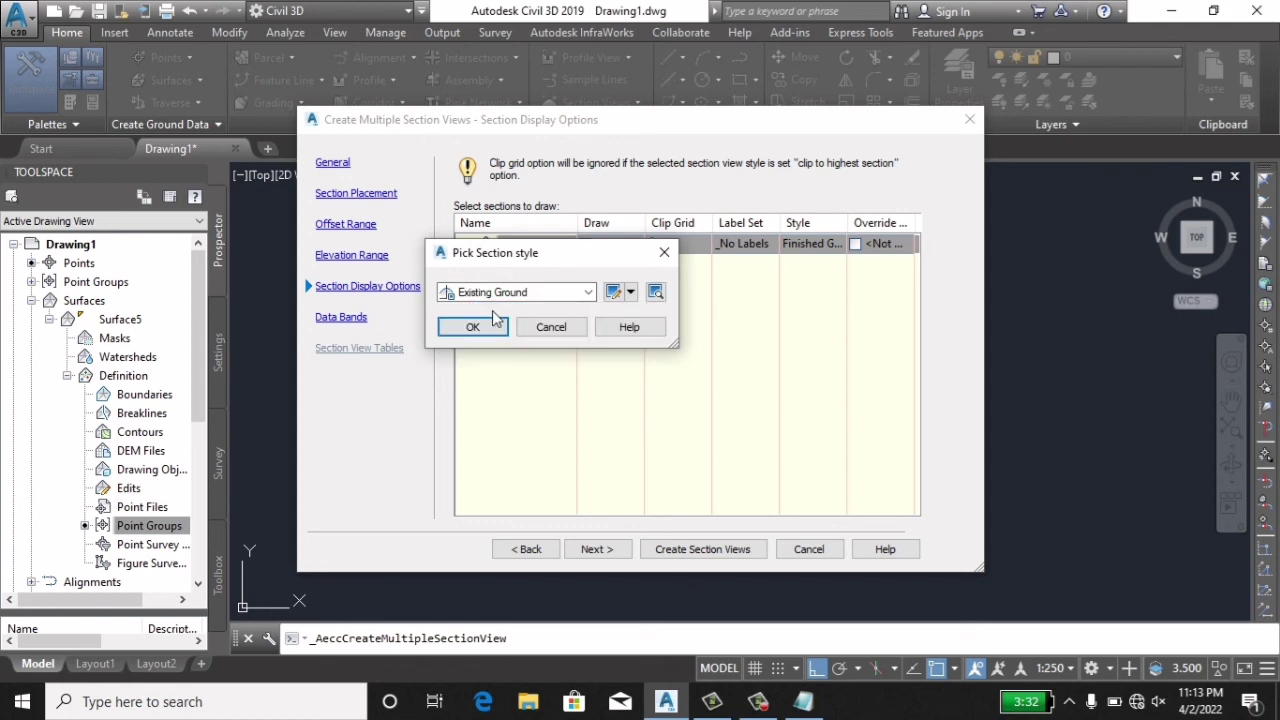
left_click(474, 328)
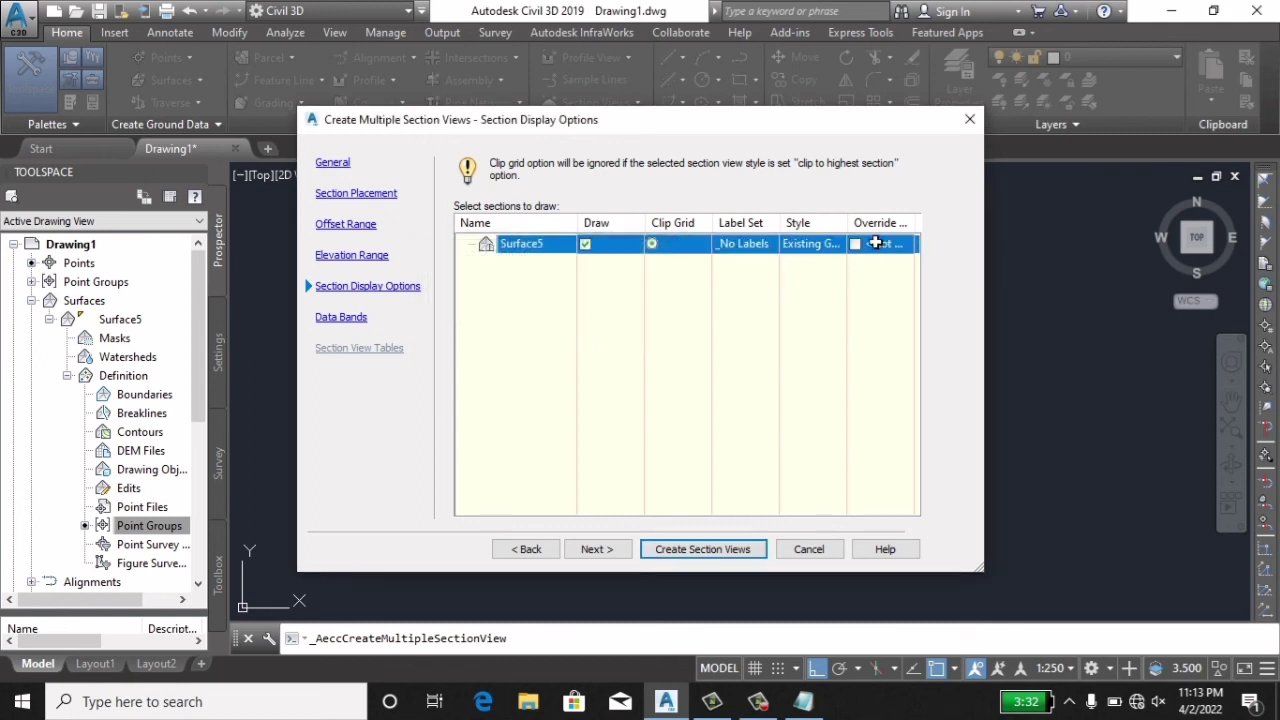
left_click(857, 245)
left_click(588, 292)
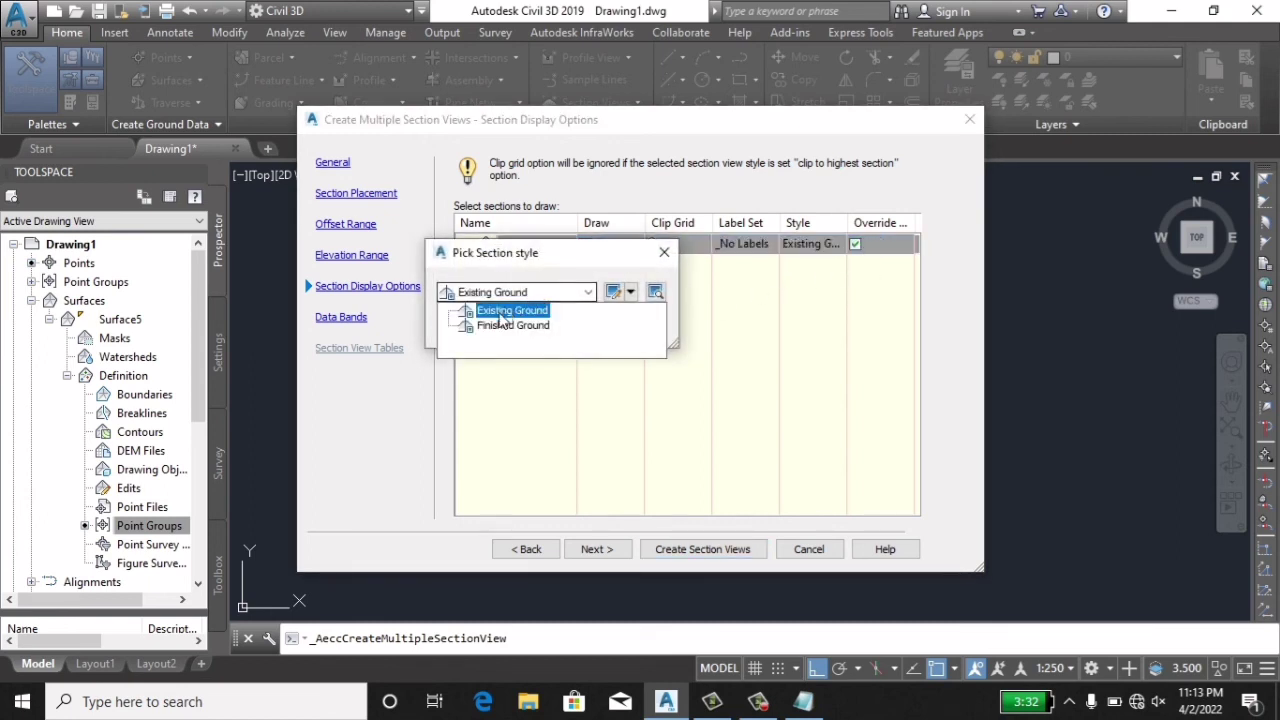
left_click(498, 328)
left_click(486, 328)
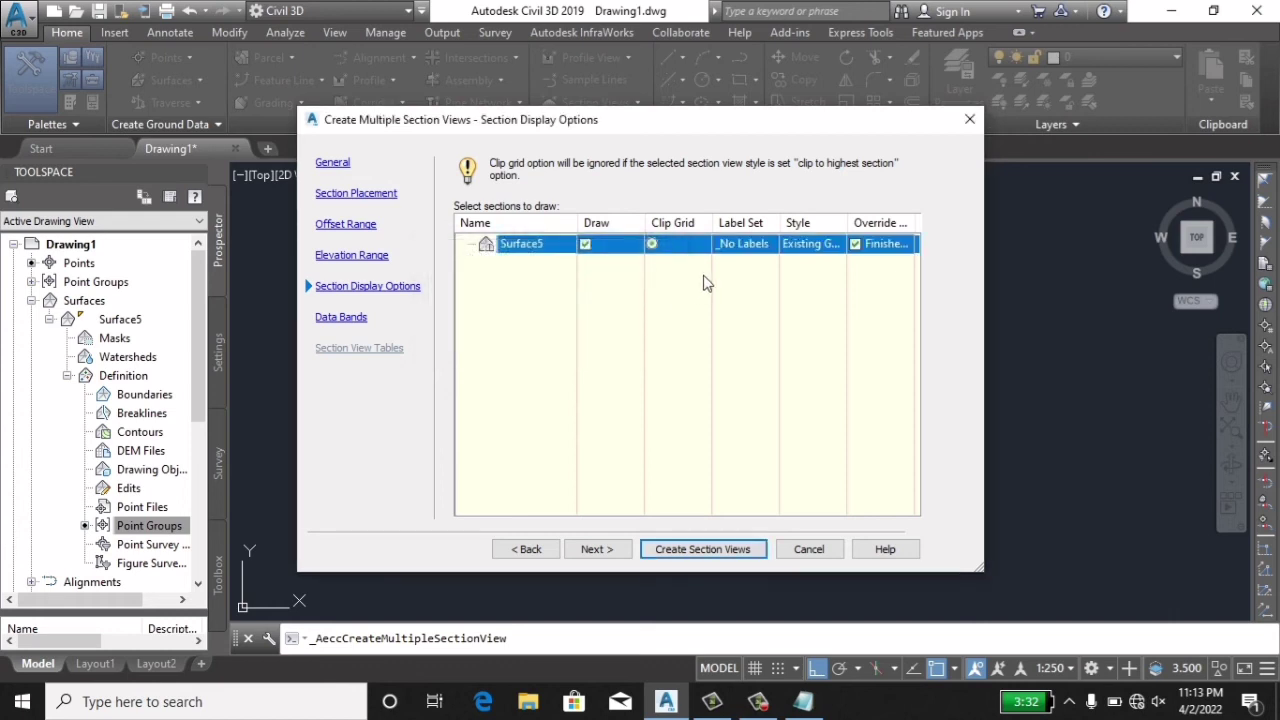
Choose the Major and Minor Offsets label set for Surface5.
left_click(738, 252)
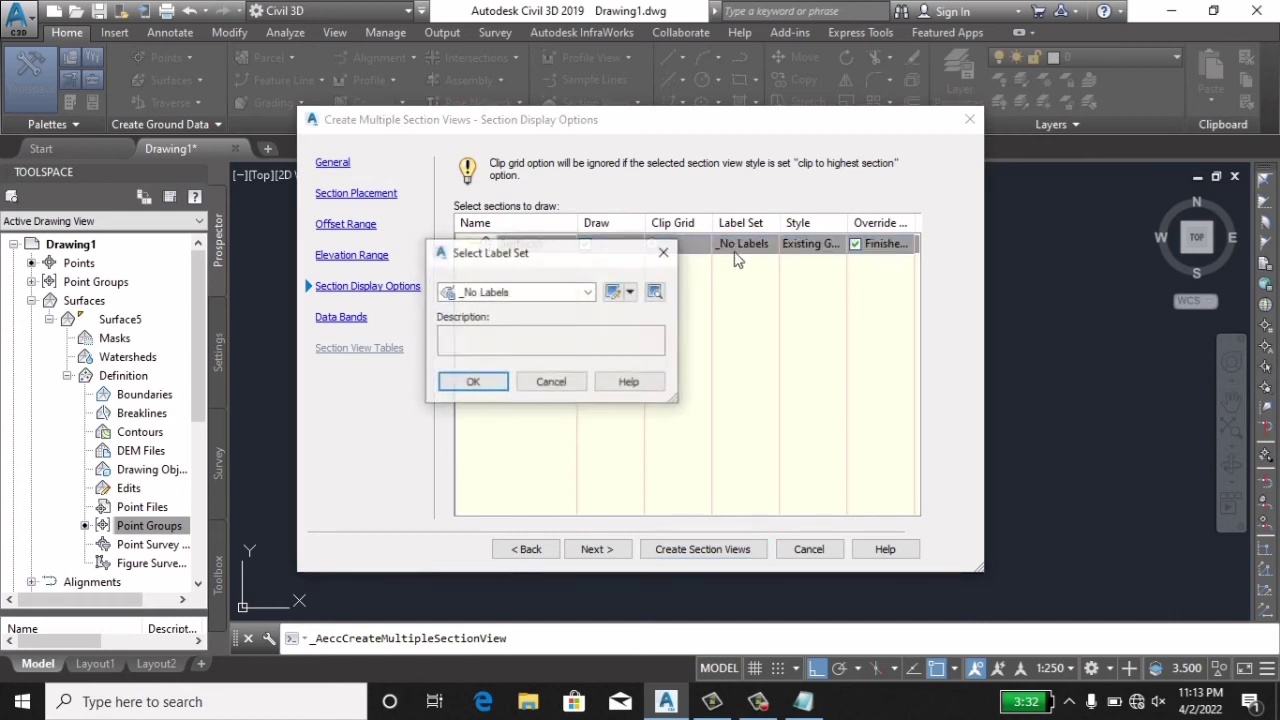
left_click(588, 292)
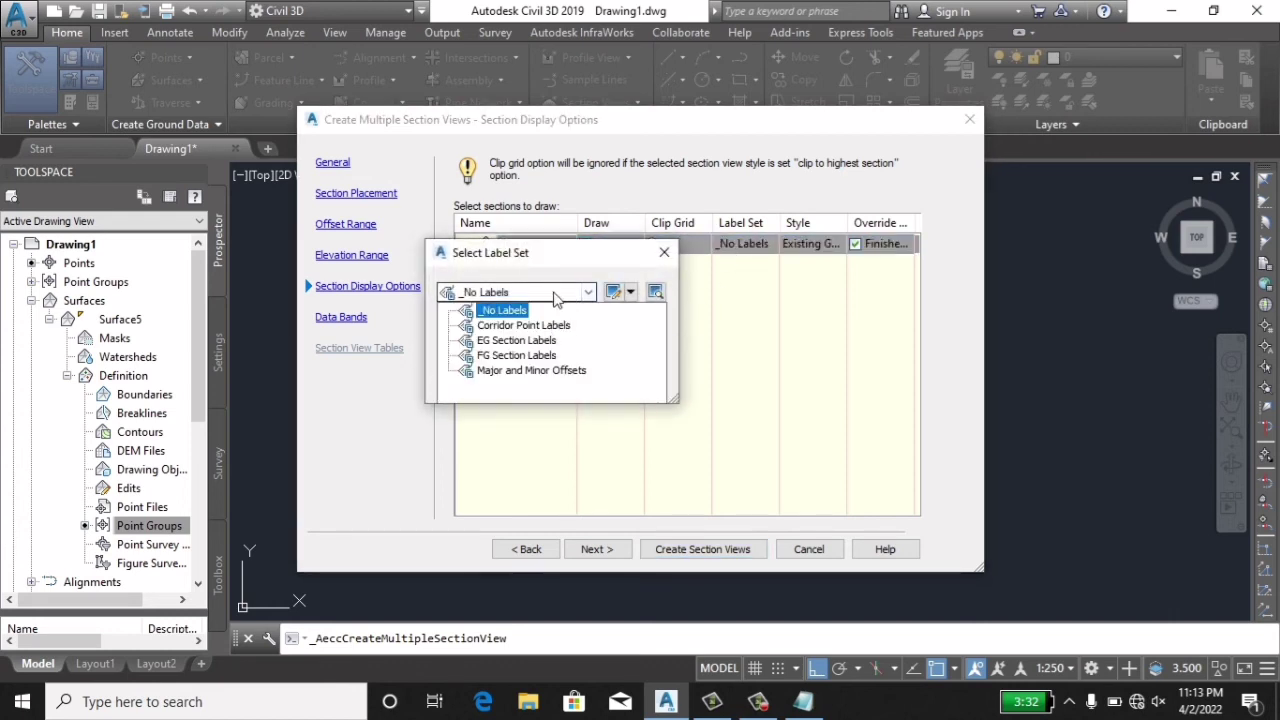
left_click(506, 371)
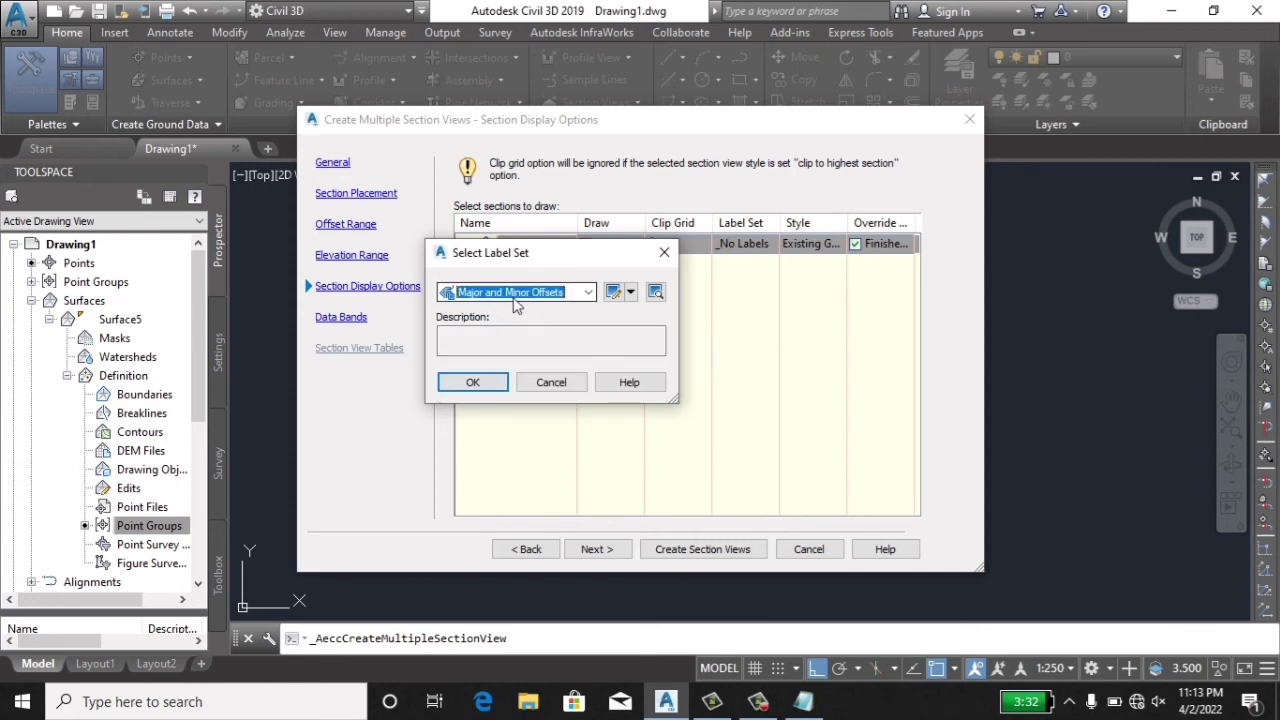
Replace the offset labels in the Major and Minor Offsets label set with Grade Breaks.
left_click(612, 291)
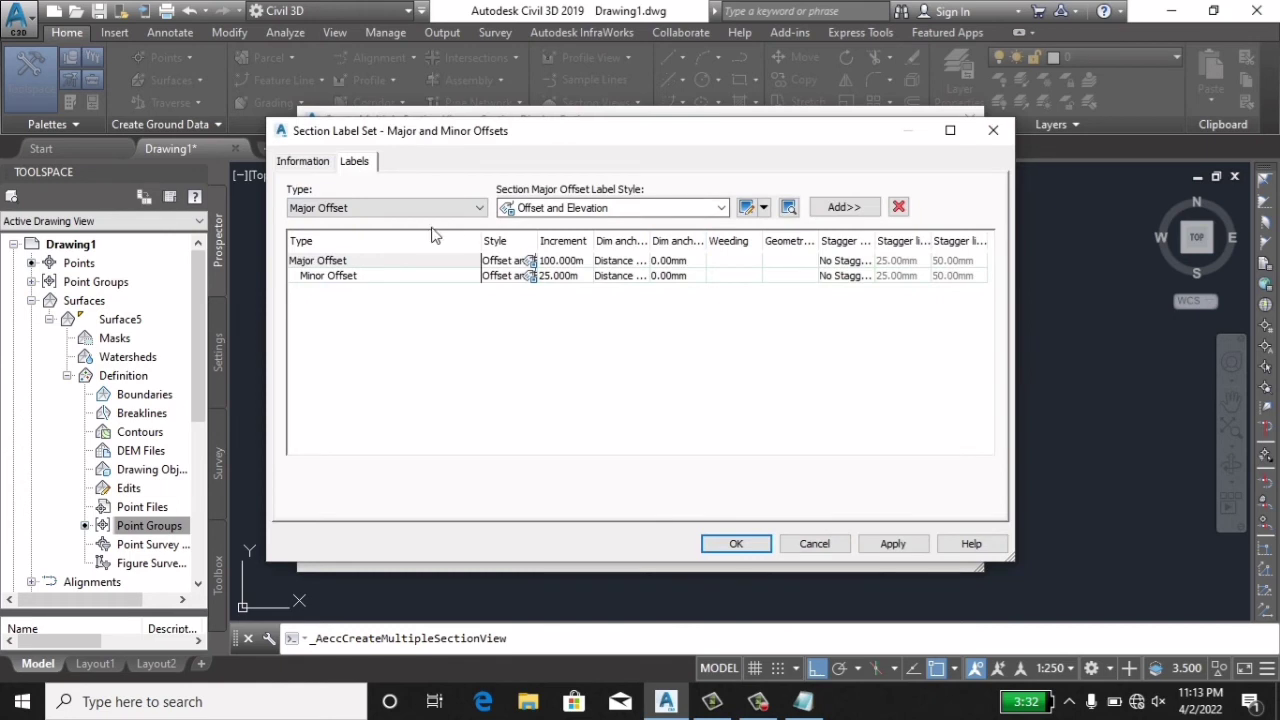
left_click(366, 262)
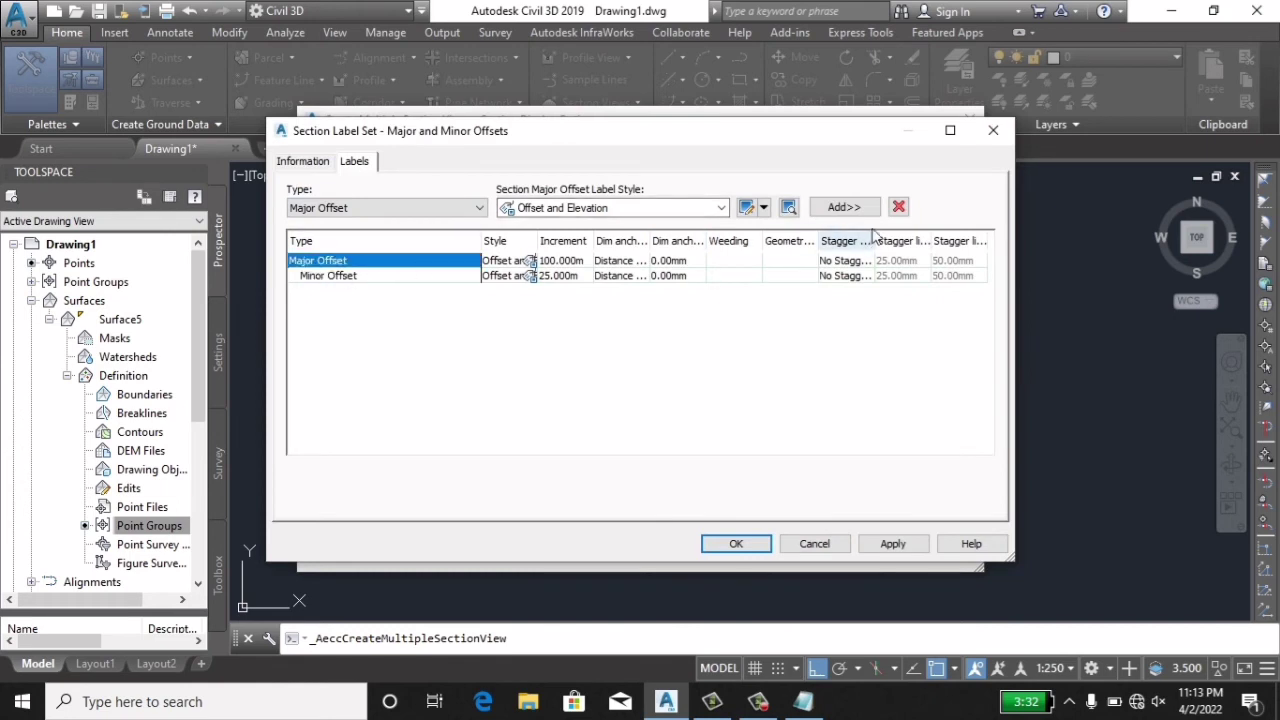
left_click(899, 207)
left_click(470, 208)
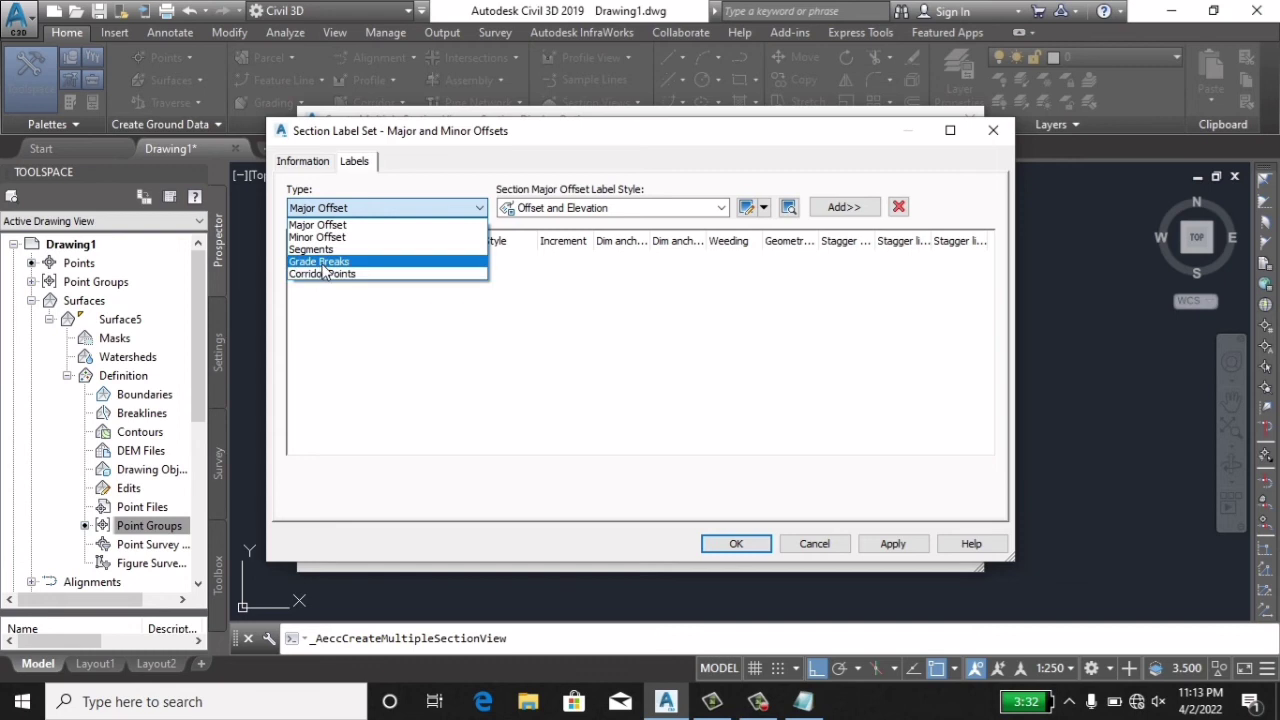
left_click(322, 263)
left_click(851, 207)
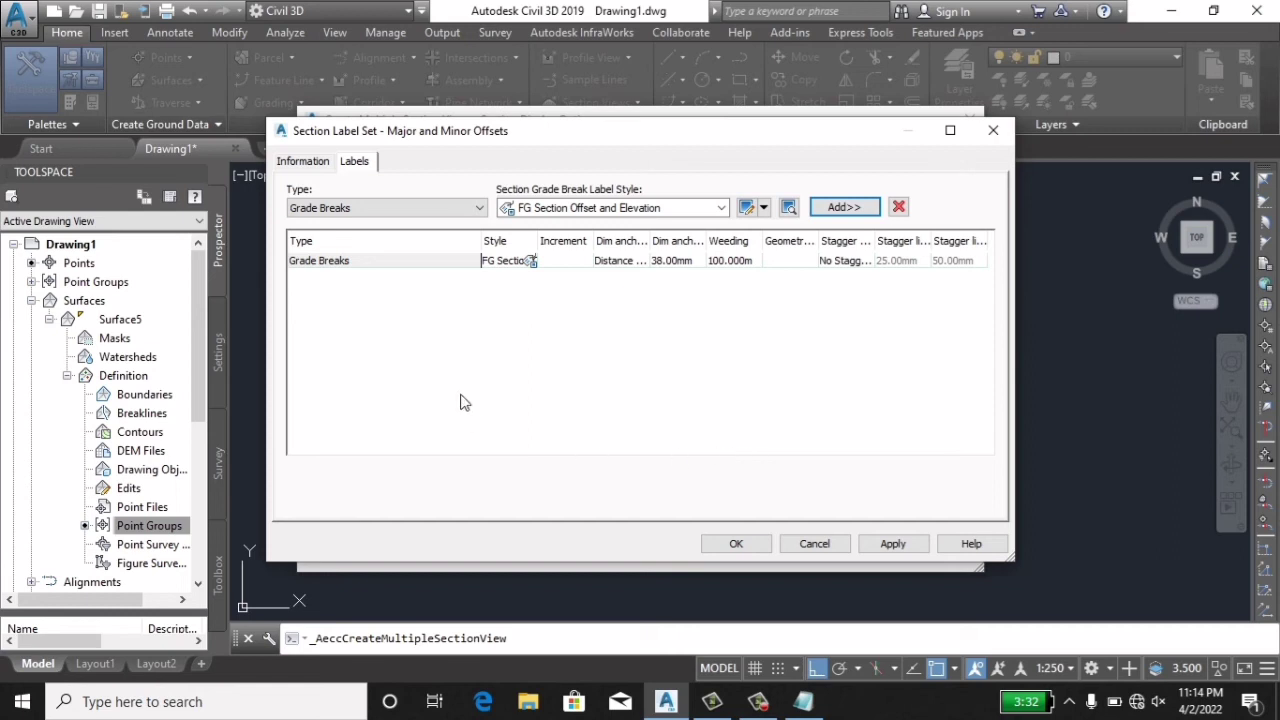
Set the Grade Breaks weeding to .01 and apply the label set to Surface5.
double_click(748, 262)
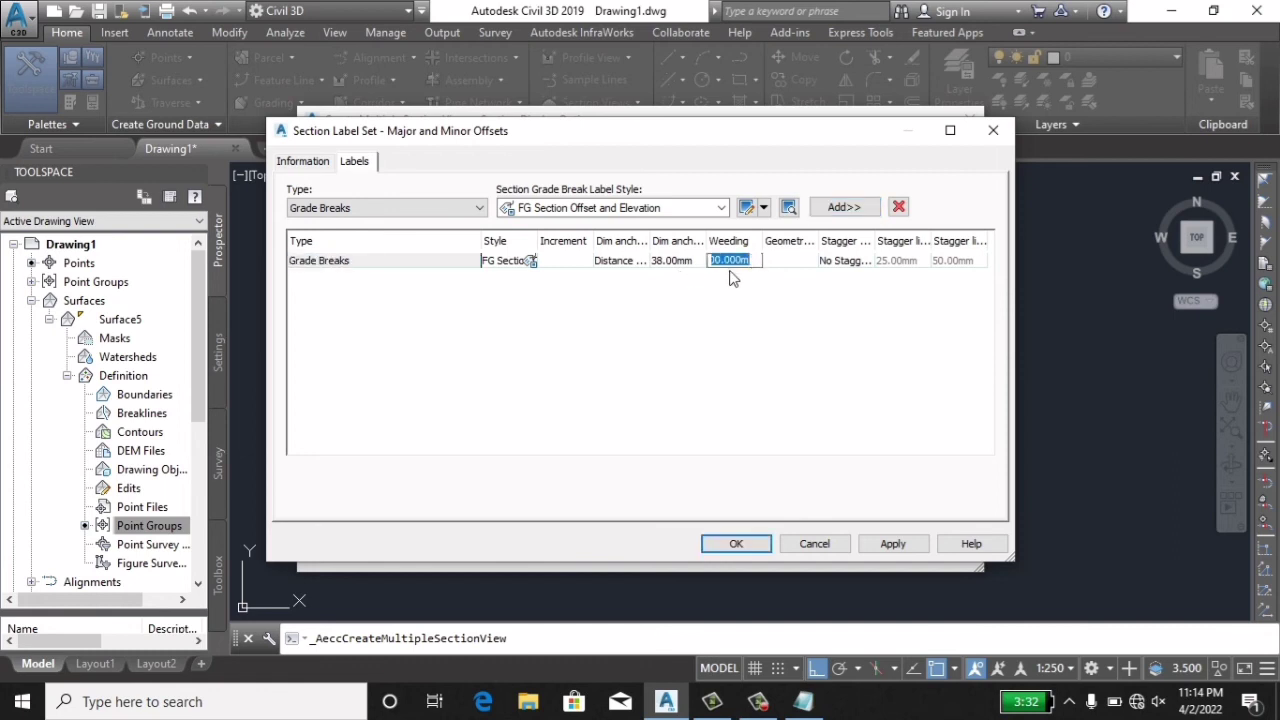
type("100.000")
key("Return")
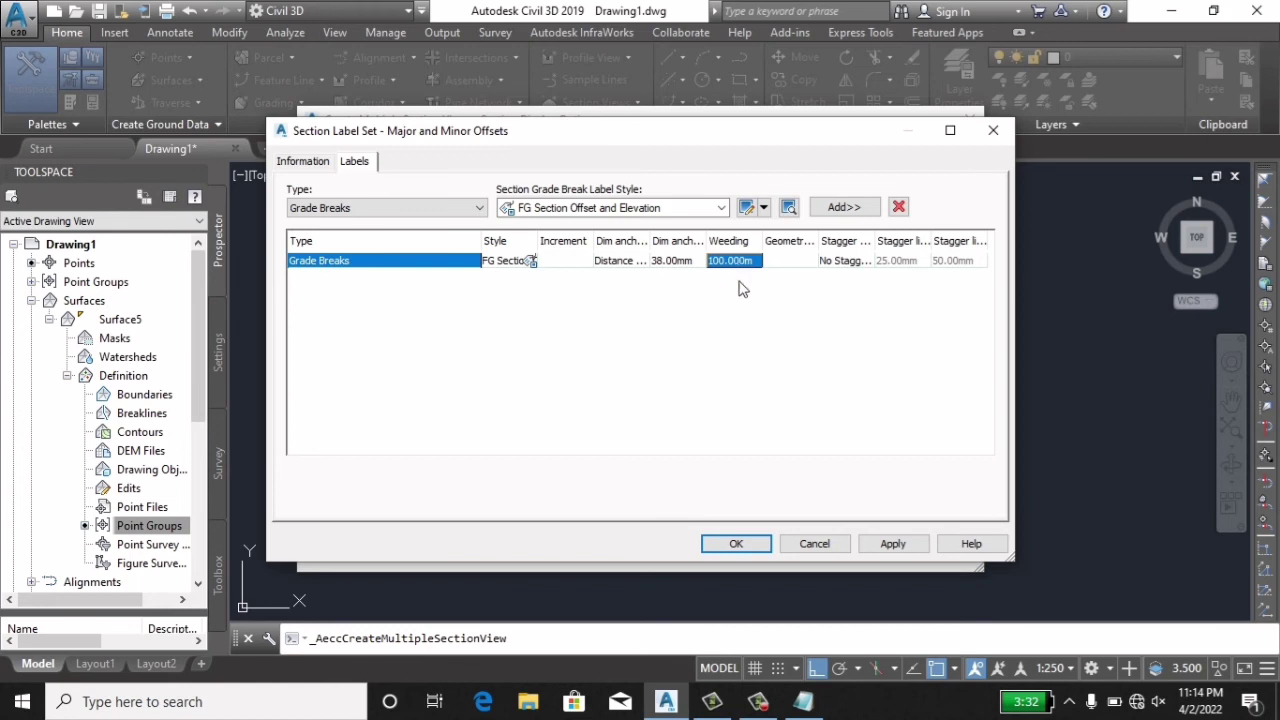
left_click(757, 261)
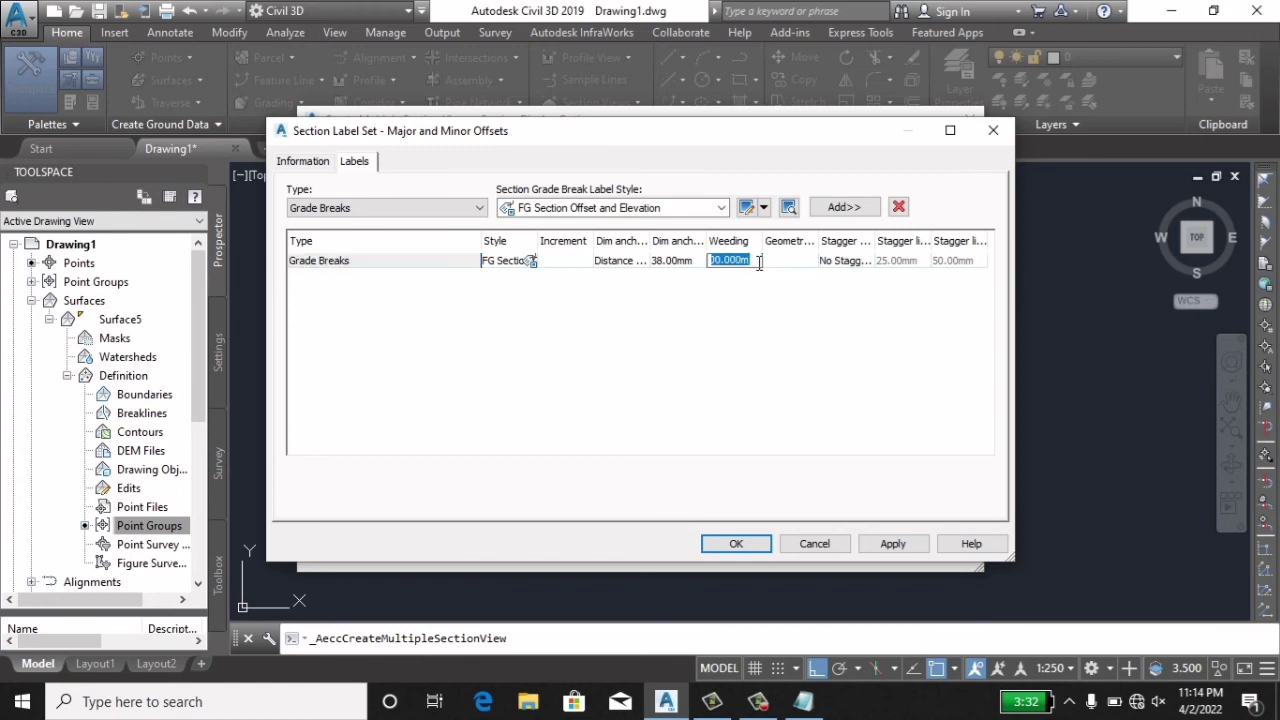
type(".01")
left_click(880, 544)
left_click(745, 544)
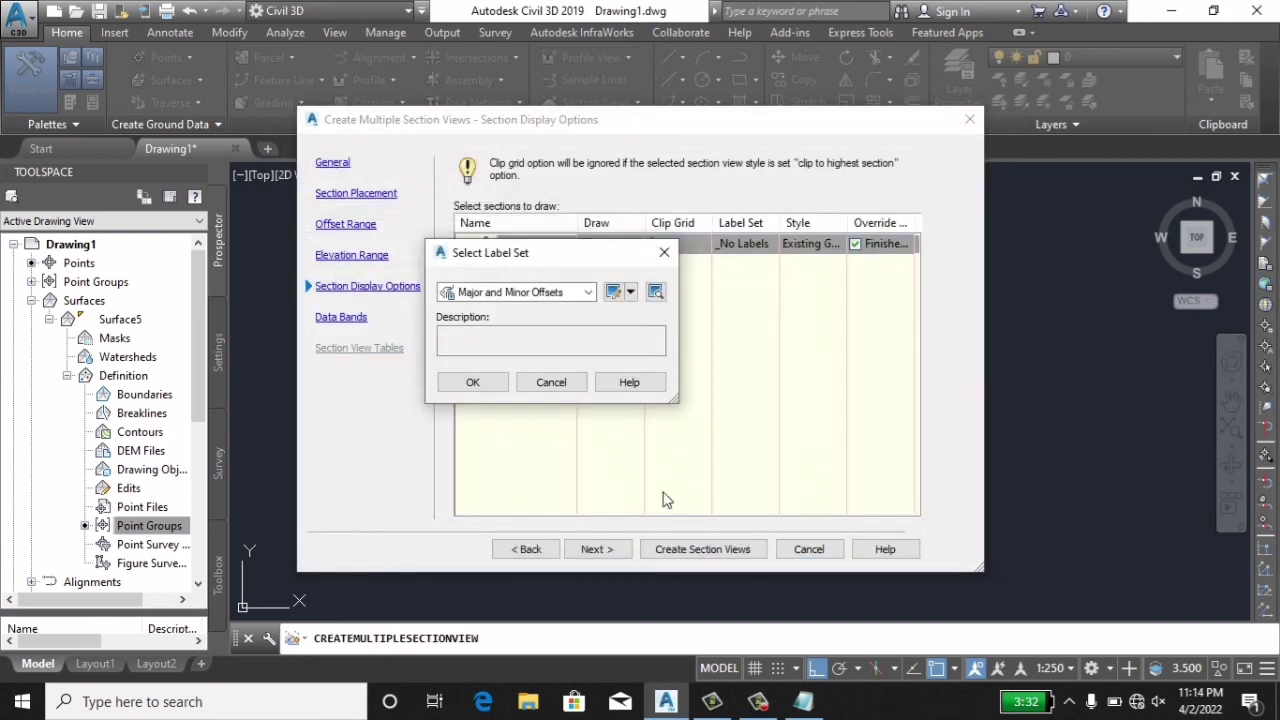
left_click(475, 383)
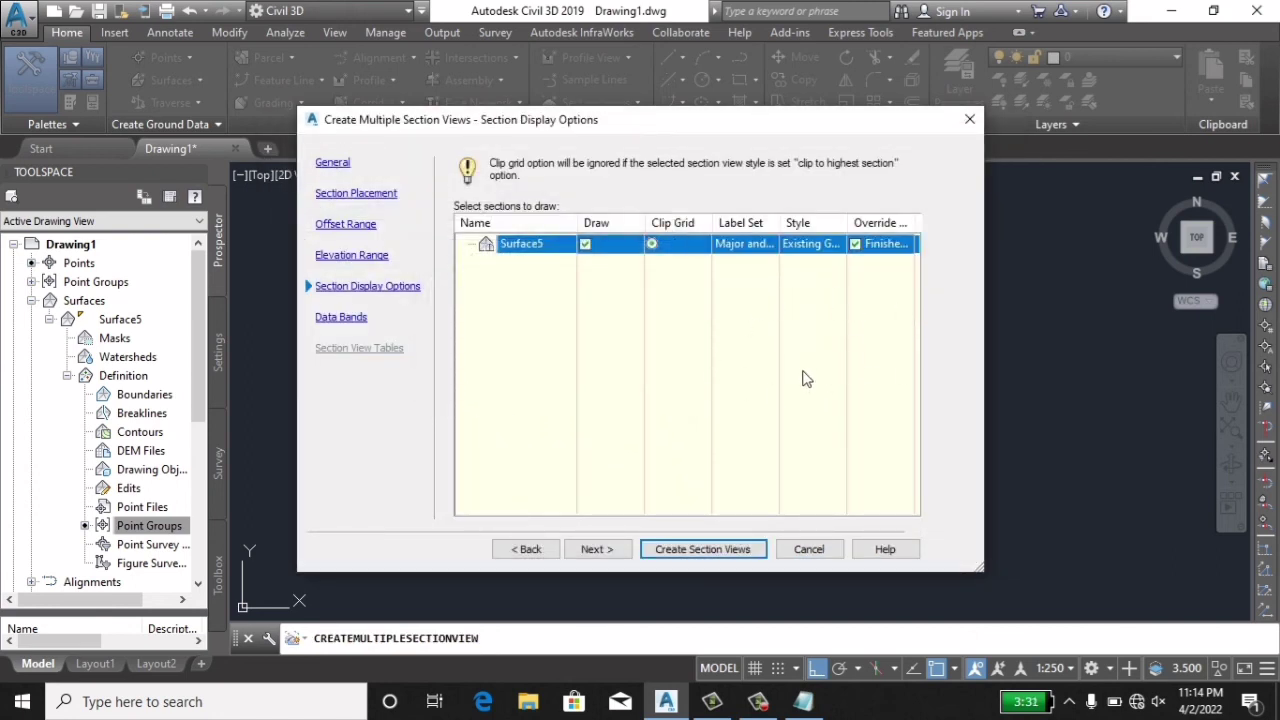
left_click(598, 550)
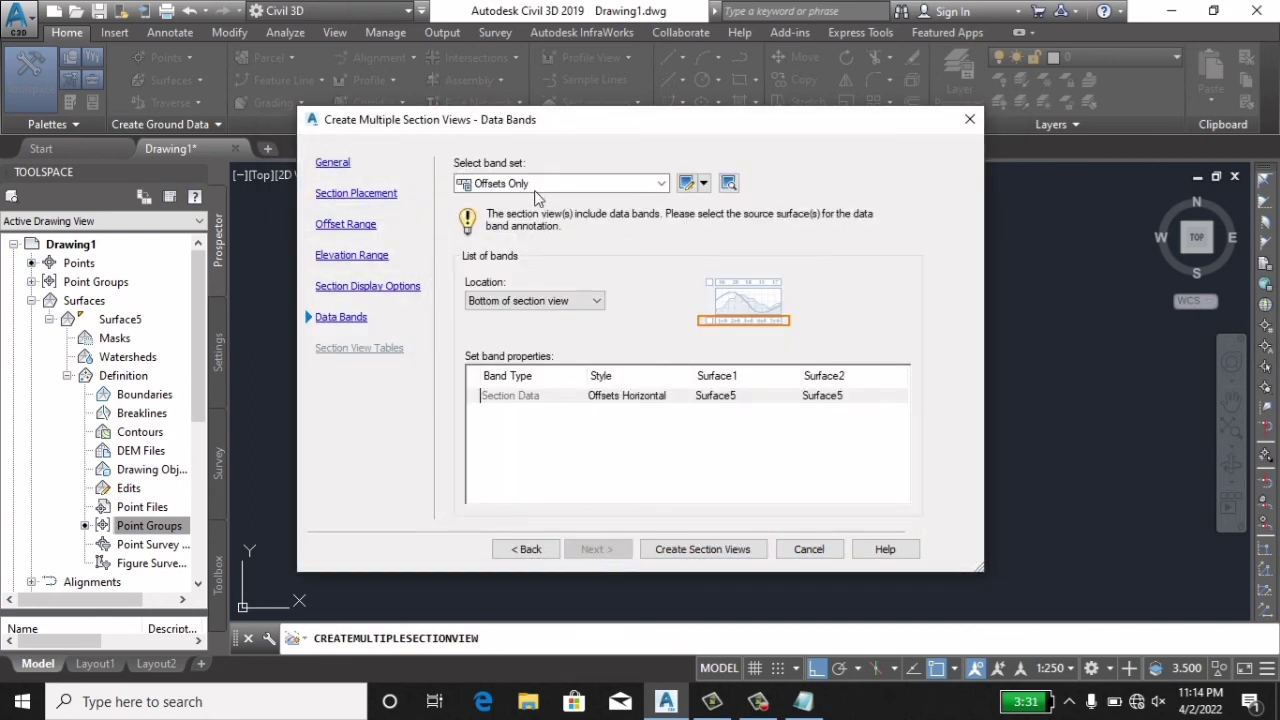
Choose the Major Stations Offset and Elevations band set, keeping the EG Elevations band style.
left_click(536, 186)
left_click(512, 250)
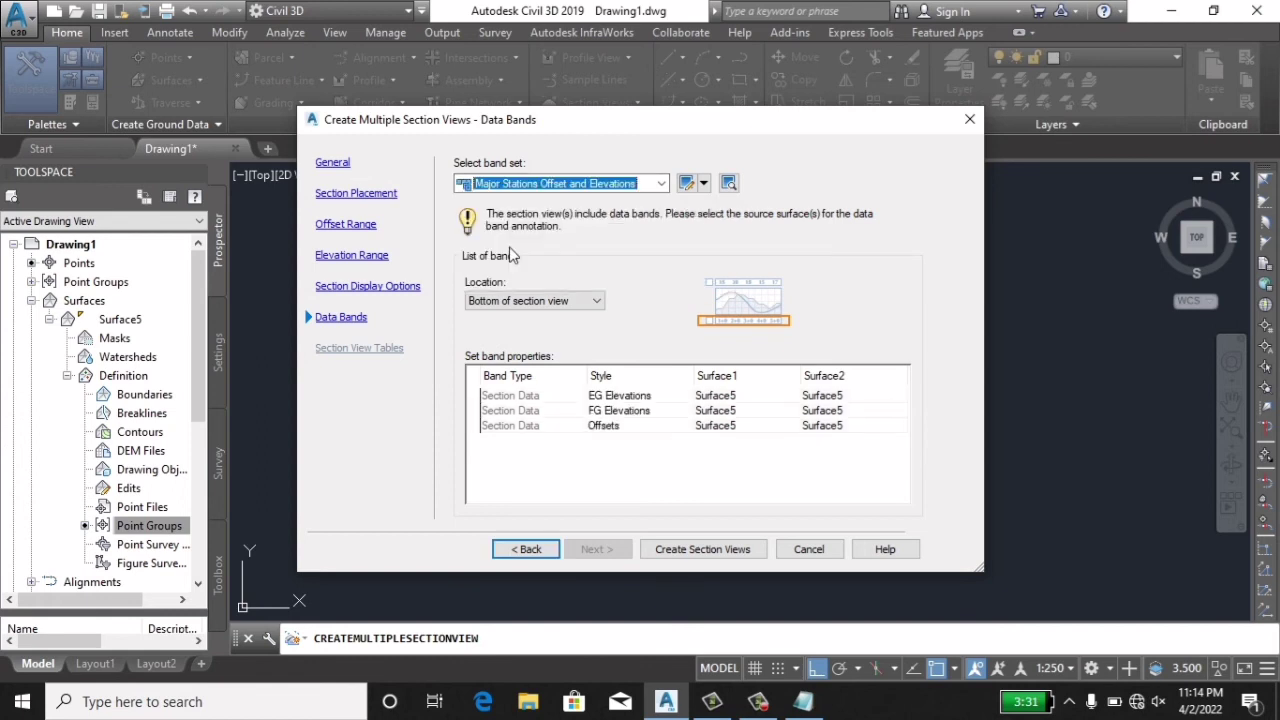
left_click(606, 398)
left_click(608, 398)
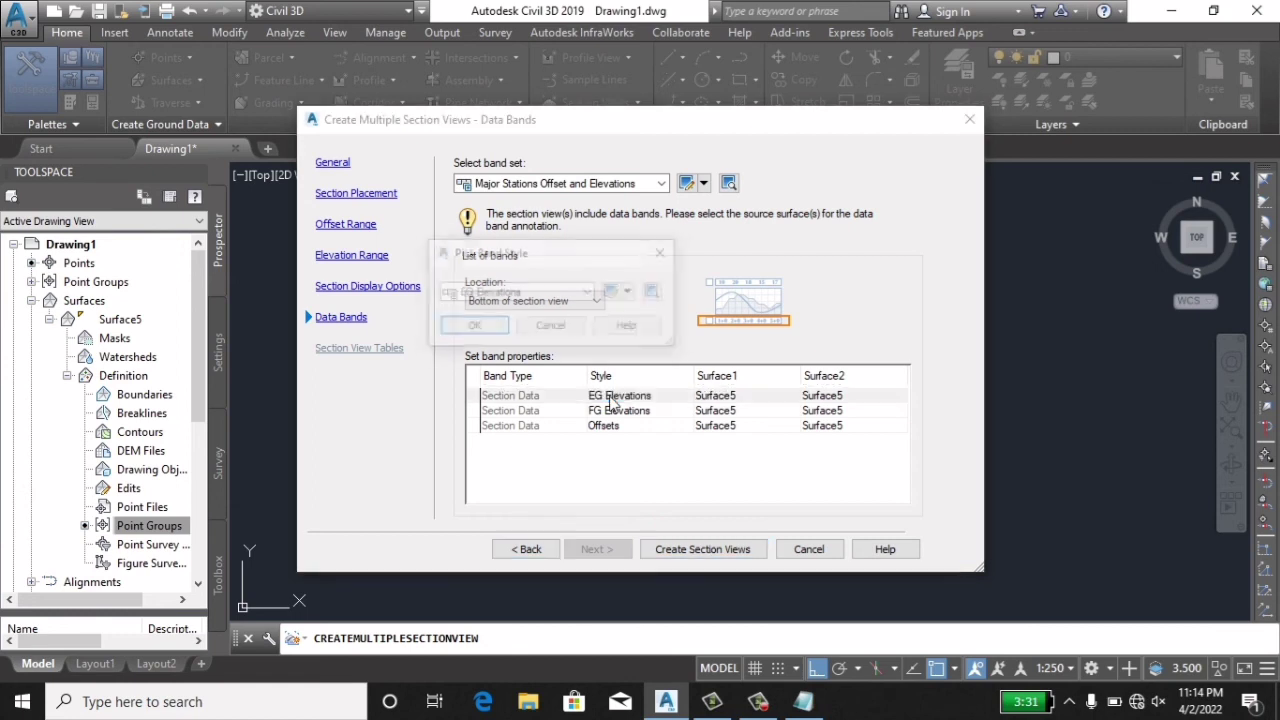
left_click(553, 293)
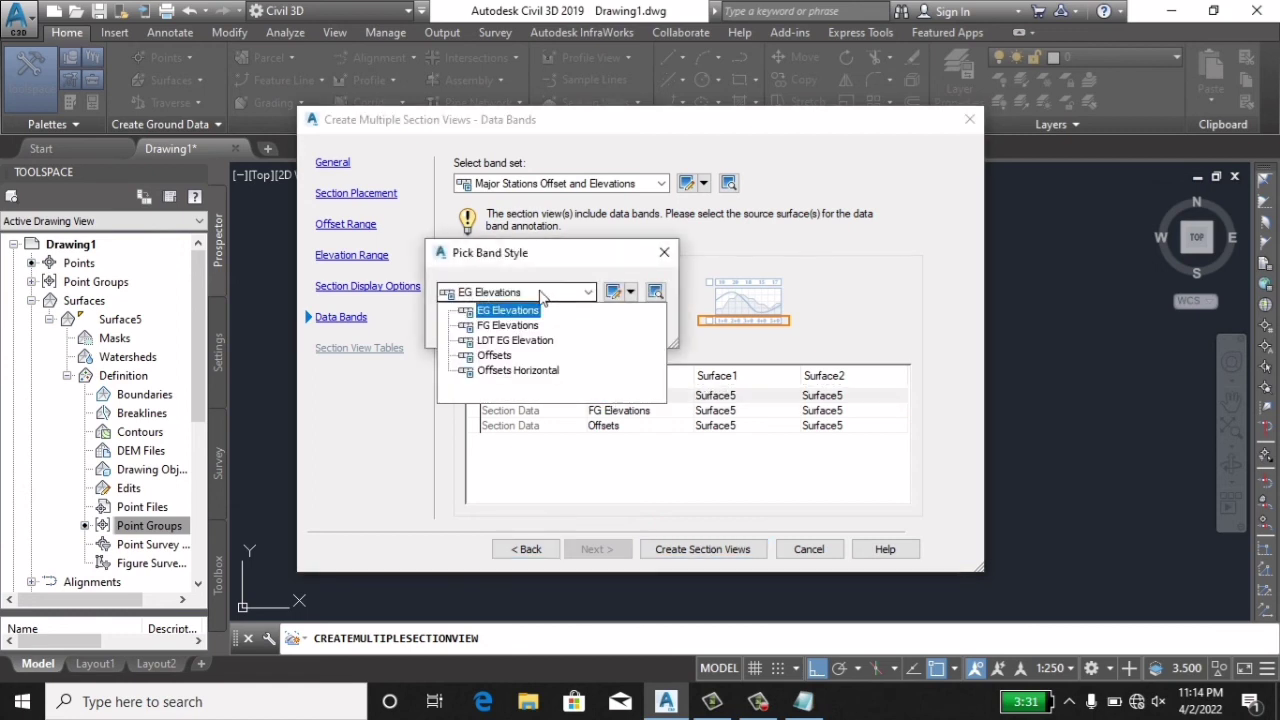
left_click(541, 293)
Hide the EG Elevations band's border, title box, tick marks and major-increment labels, then save the style.
left_click(613, 291)
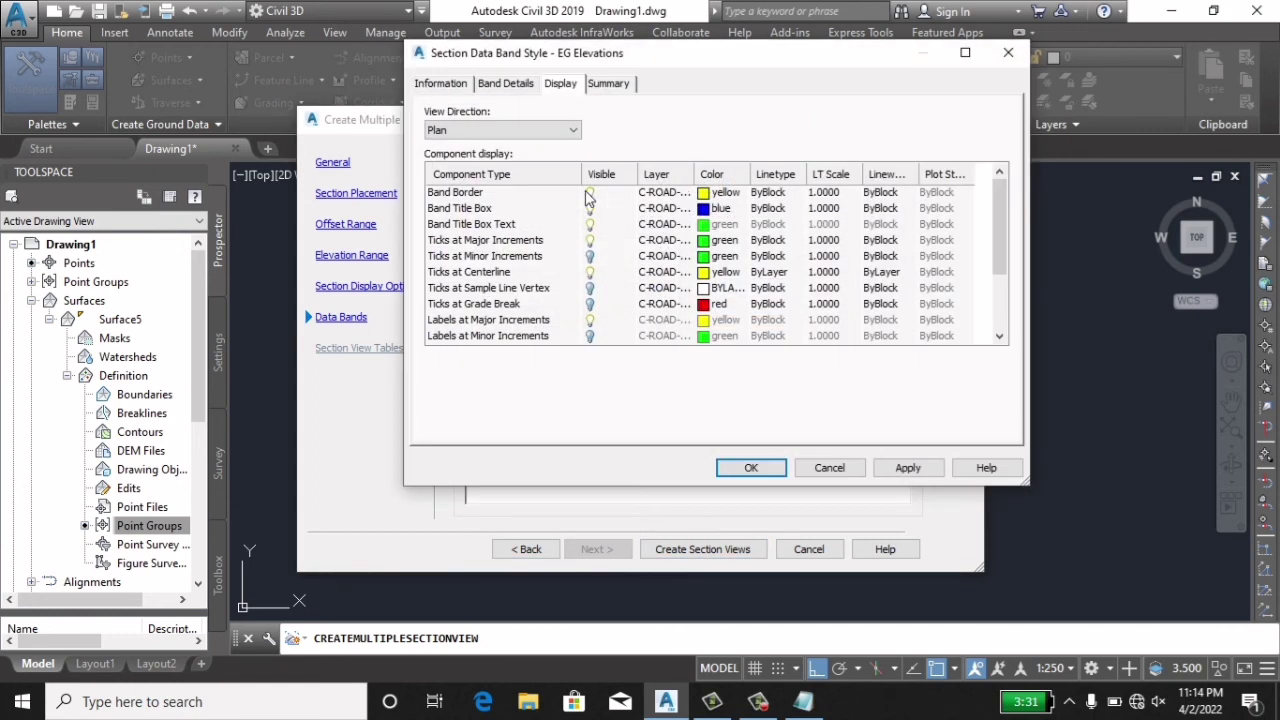
left_click(590, 193)
left_click(590, 208)
left_click(590, 224)
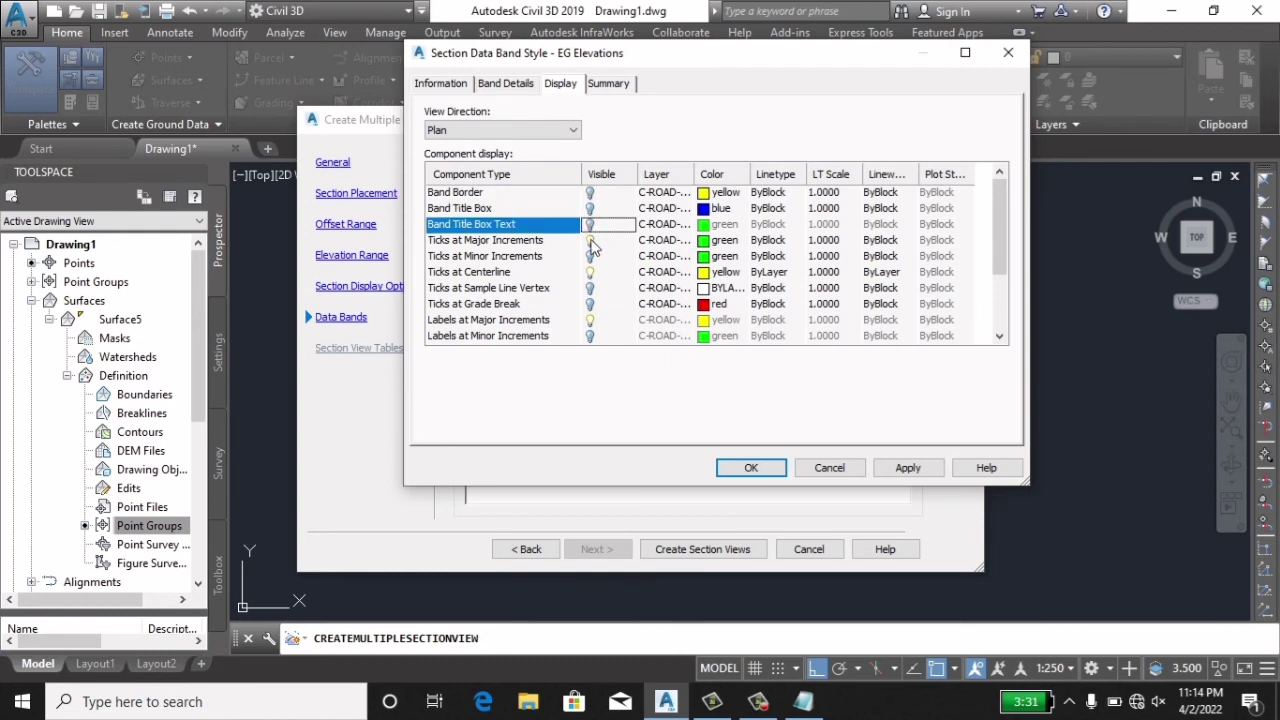
left_click(590, 240)
left_click(590, 272)
left_click(590, 320)
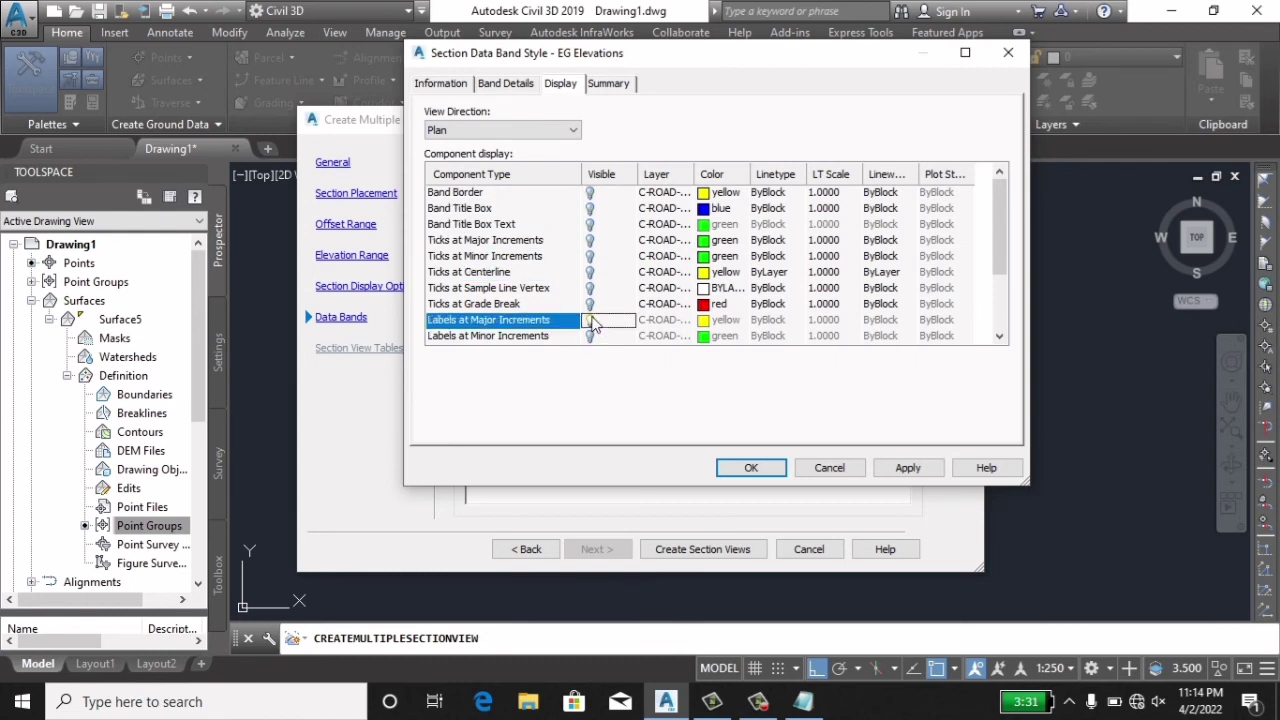
left_click_drag(1004, 202, 996, 250)
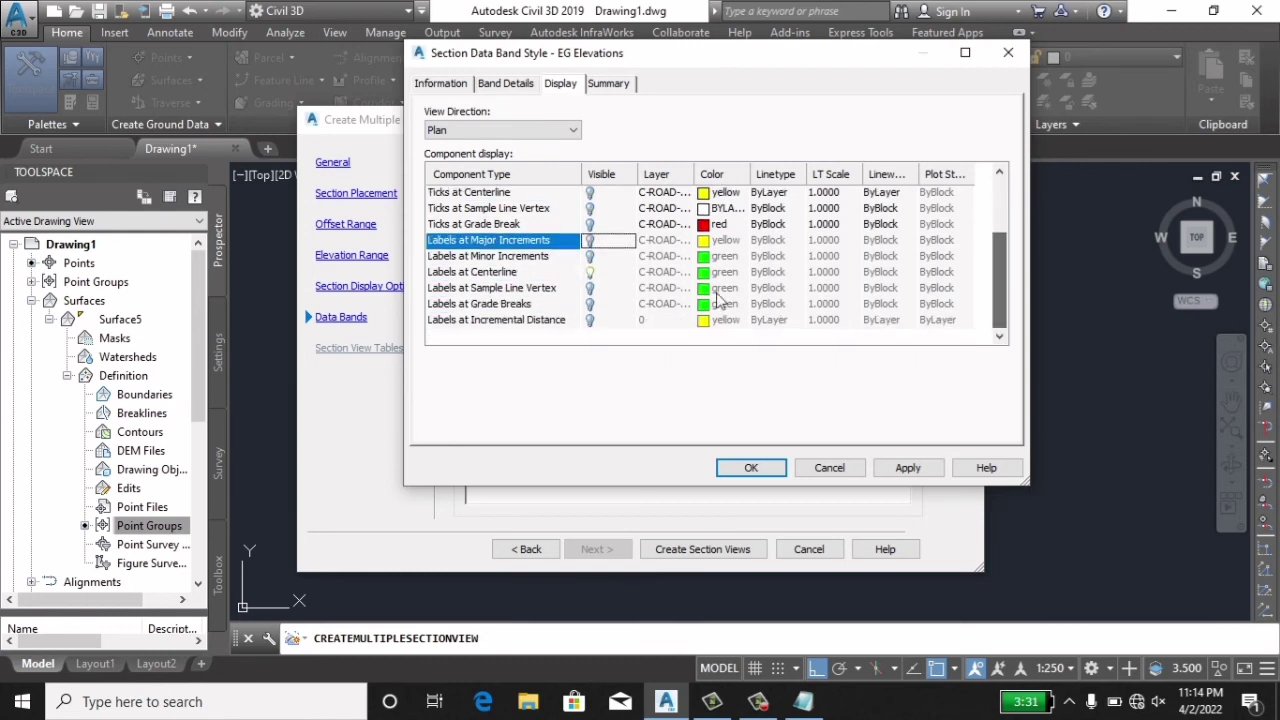
left_click(592, 272)
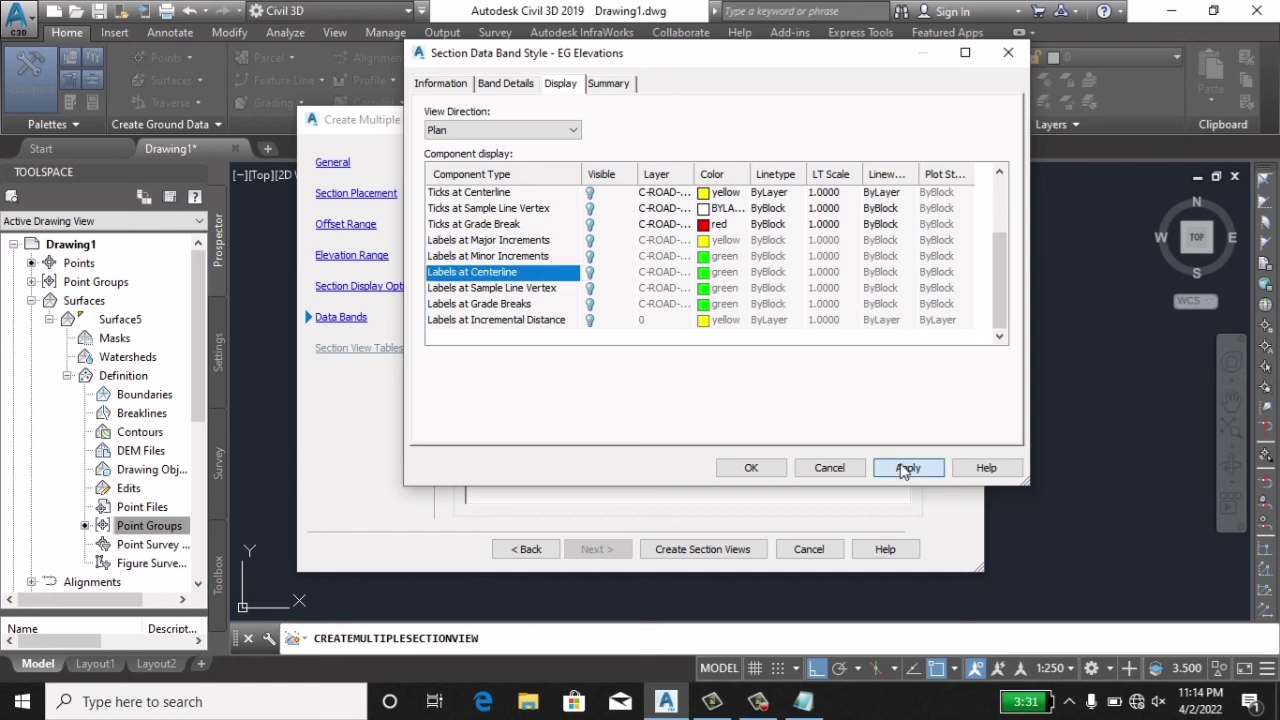
left_click(750, 468)
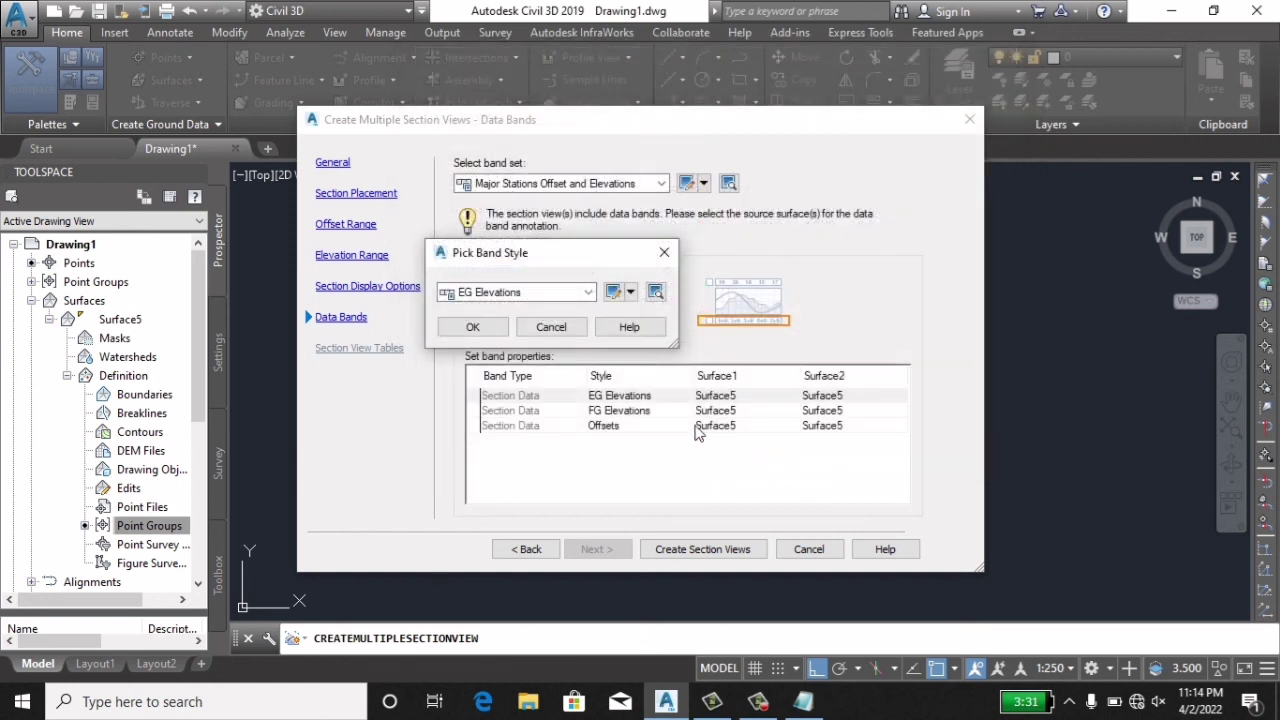
left_click(484, 328)
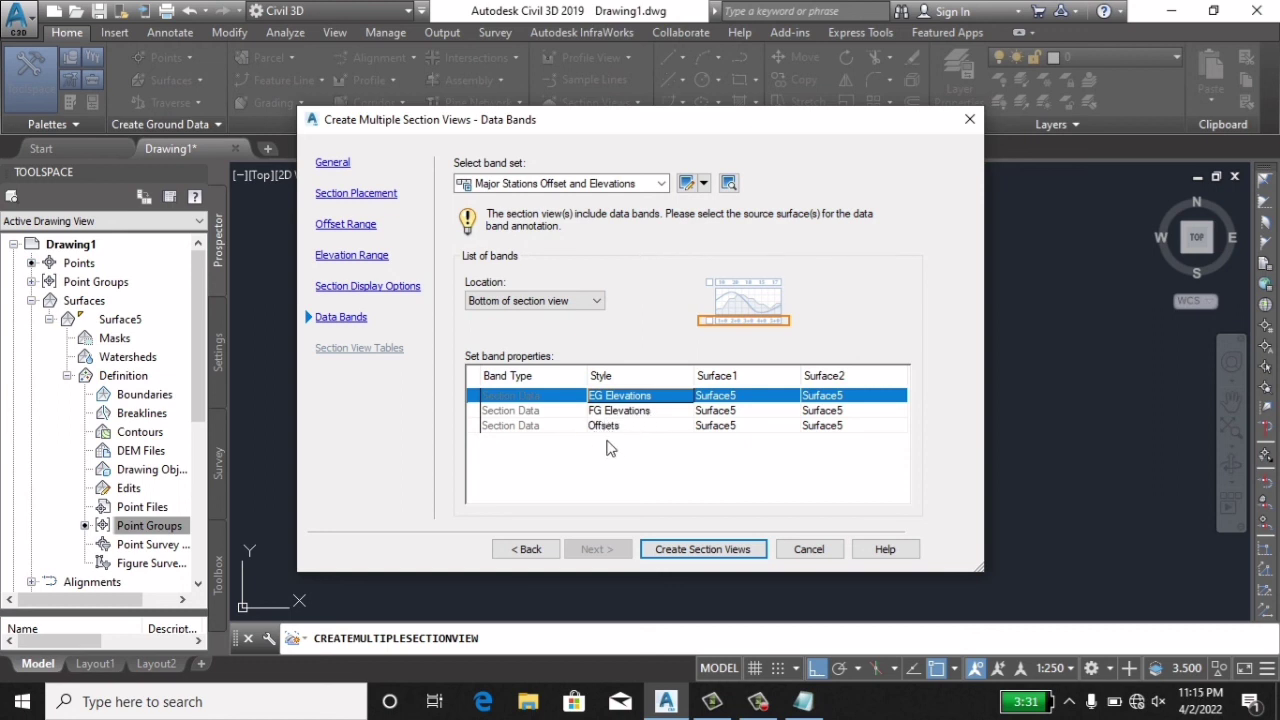
Create the section views, placing their origin in an empty area of the drawing.
left_click(692, 558)
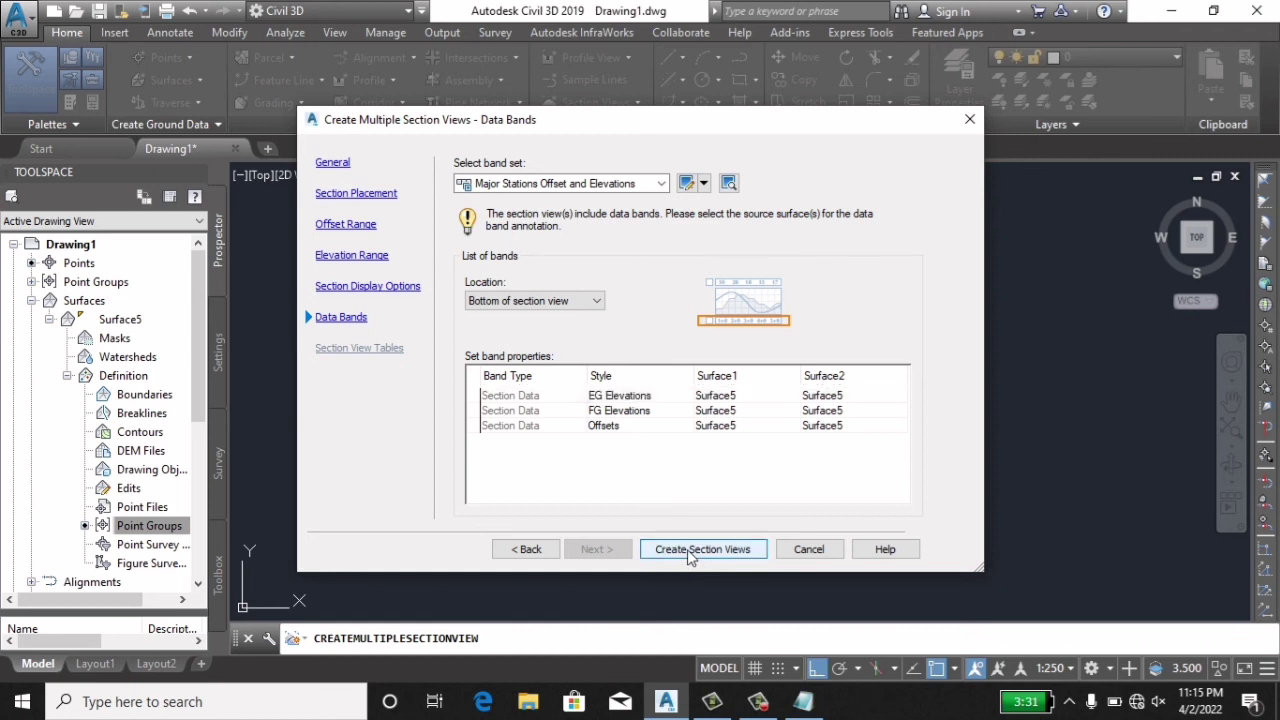
scroll(647, 405, "down", 5)
middle_click_drag(647, 405, 618, 448)
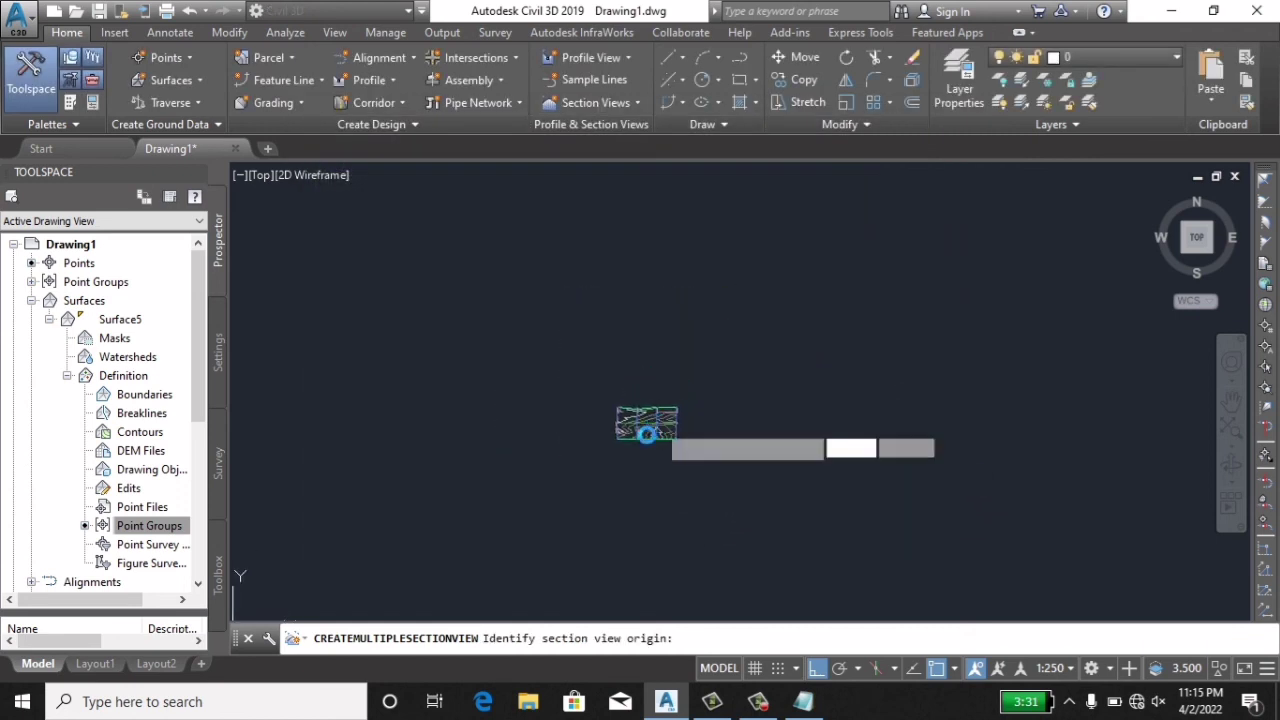
left_click(720, 352)
Zoom and pan to inspect the section views' ground lines, offset and elevation bands.
middle_click_drag(790, 320, 680, 427)
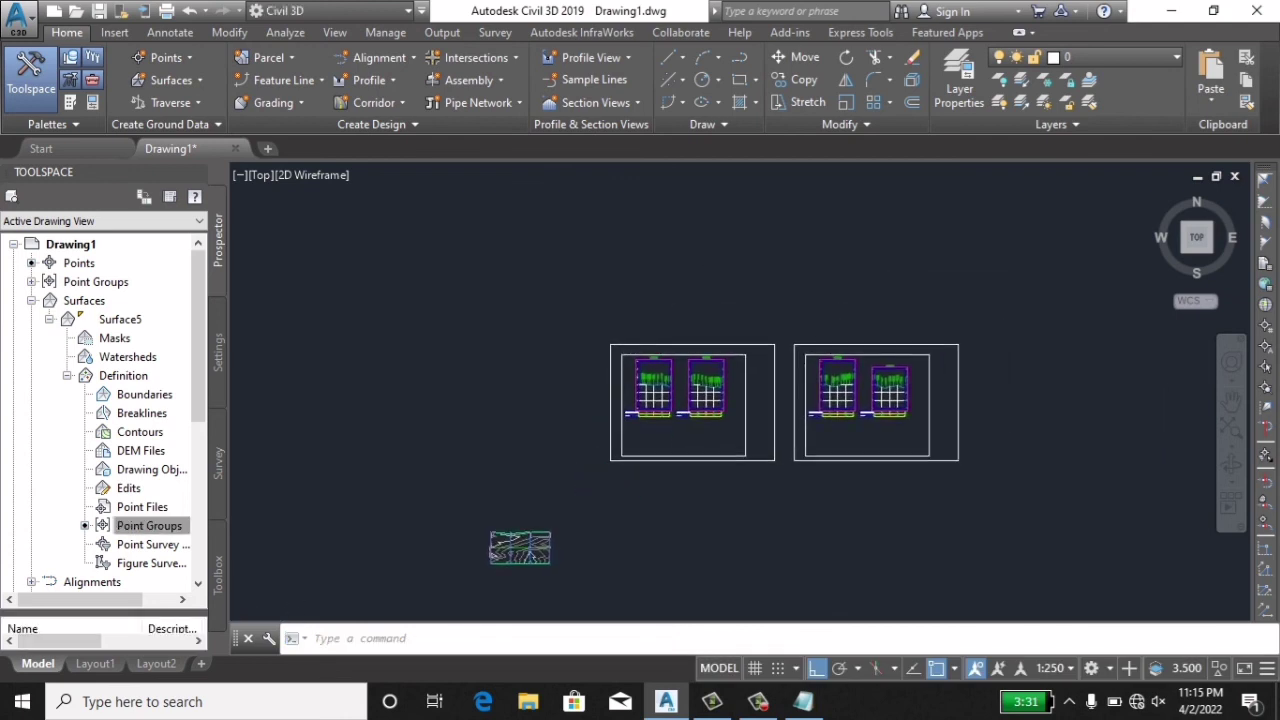
scroll(624, 400, "up", 1)
scroll(630, 400, "up", 2)
scroll(640, 400, "up", 2)
scroll(655, 400, "up", 1)
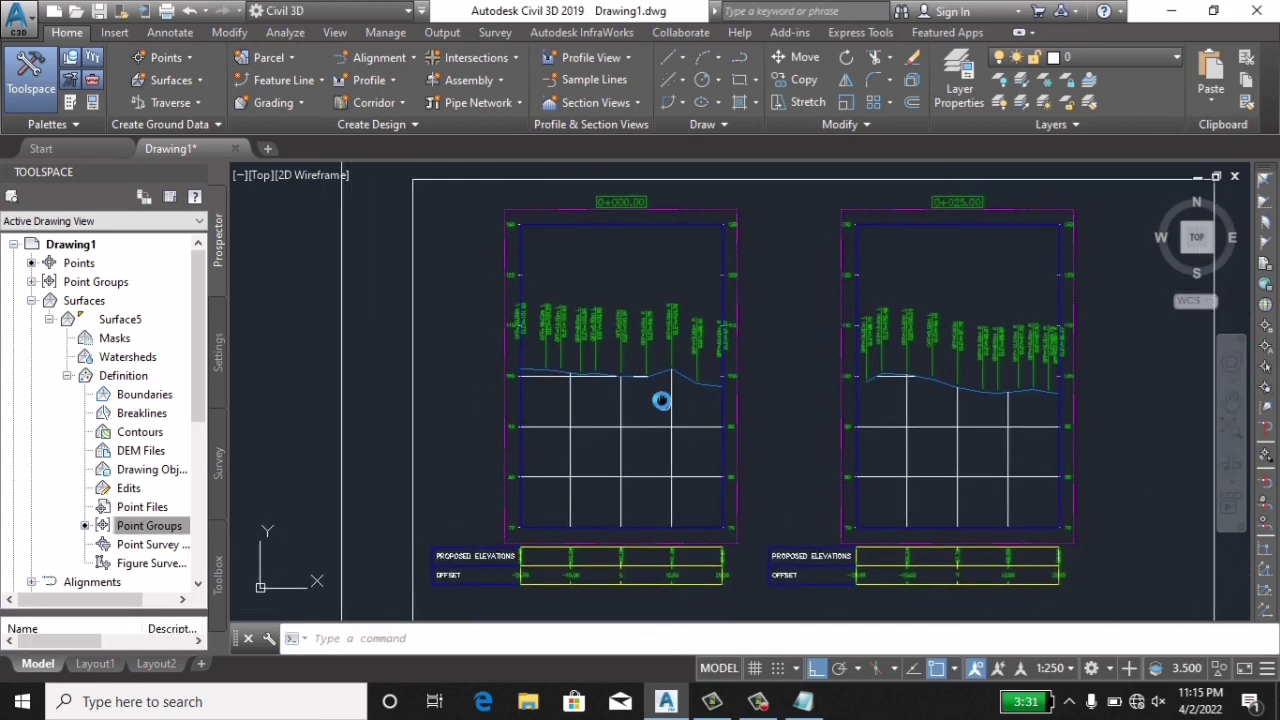
scroll(611, 371, "up", 2)
scroll(586, 371, "up", 1)
middle_click_drag(534, 360, 827, 404)
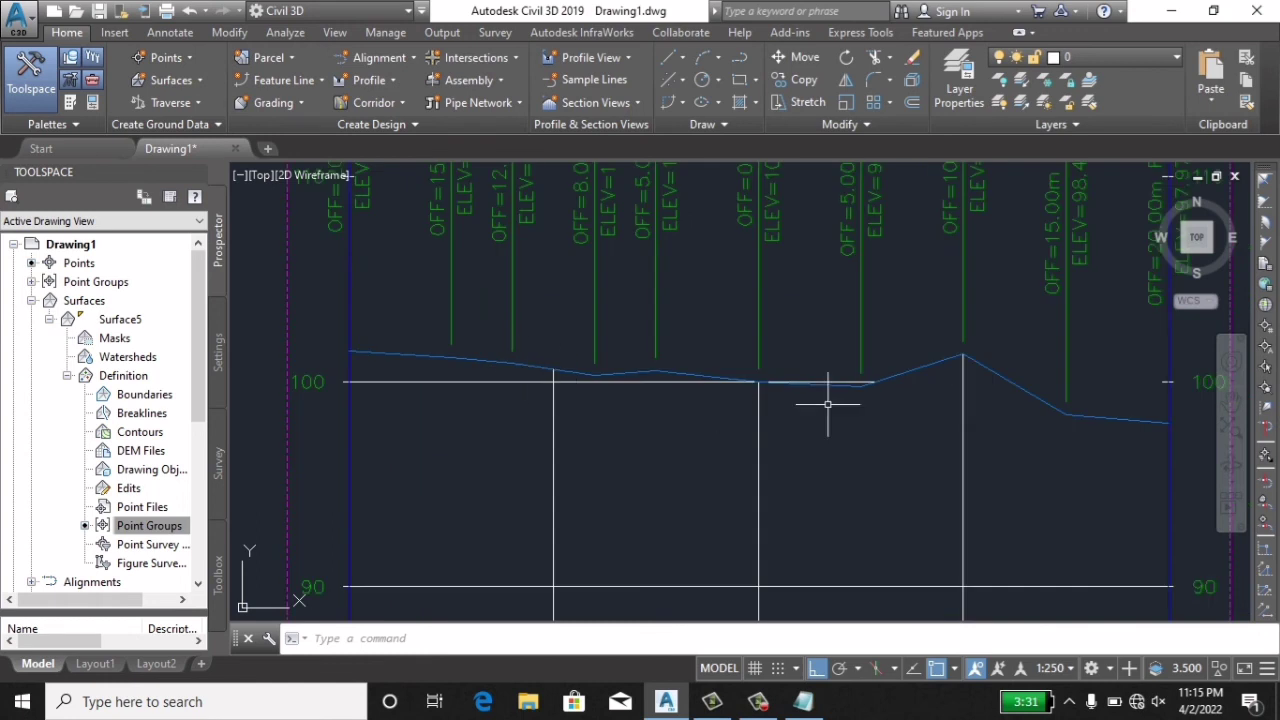
scroll(827, 404, "up", 1)
scroll(700, 395, "up", 1)
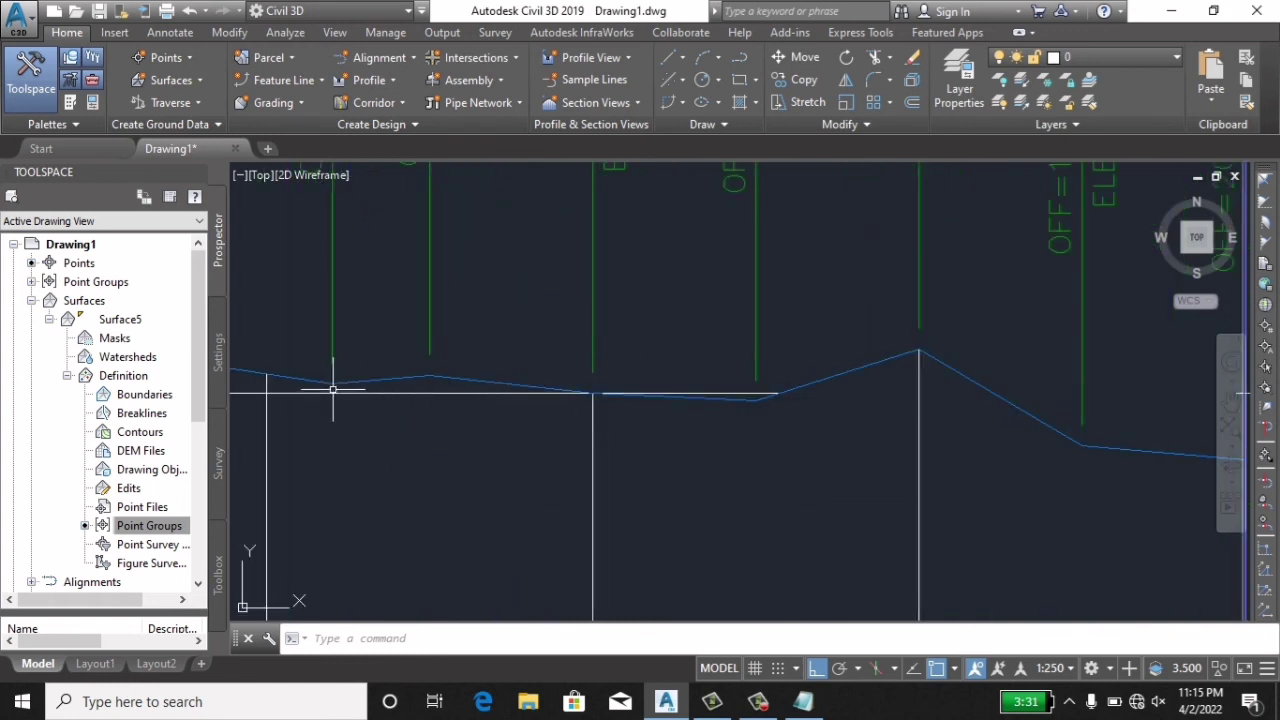
scroll(337, 383, "down", 2)
middle_click_drag(608, 403, 551, 409)
scroll(650, 388, "up", 3)
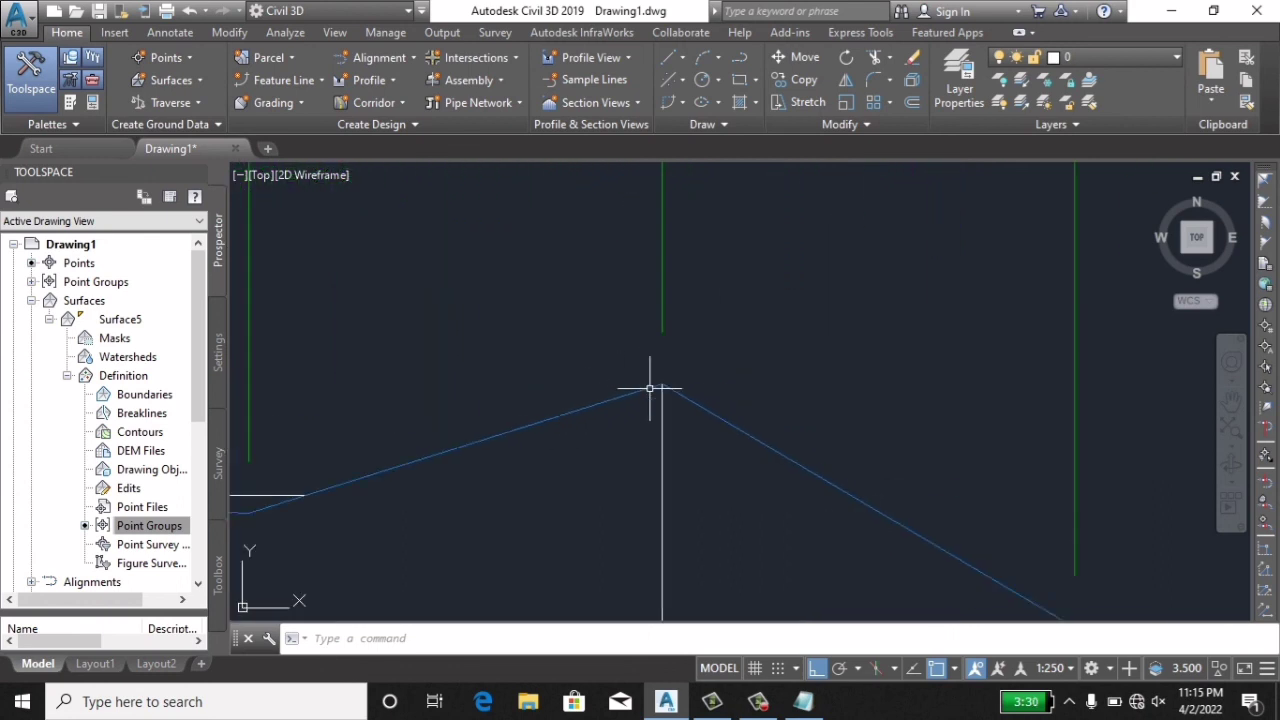
scroll(660, 387, "down", 3)
mouse_move(629, 386)
middle_mouse_down()
mouse_move(675, 397)
mouse_move(677, 294)
mouse_move(610, 436)
middle_mouse_up()
scroll(640, 292, "down", 4)
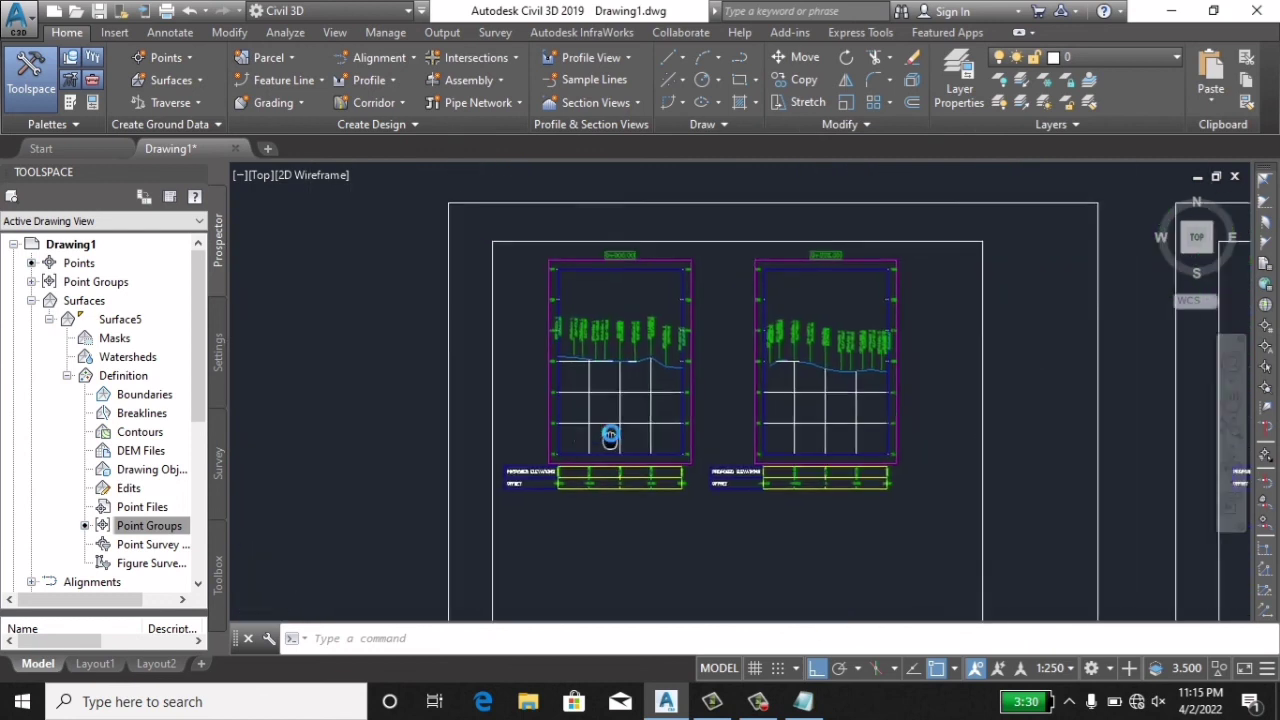
scroll(608, 400, "up", 1)
scroll(600, 360, "up", 2)
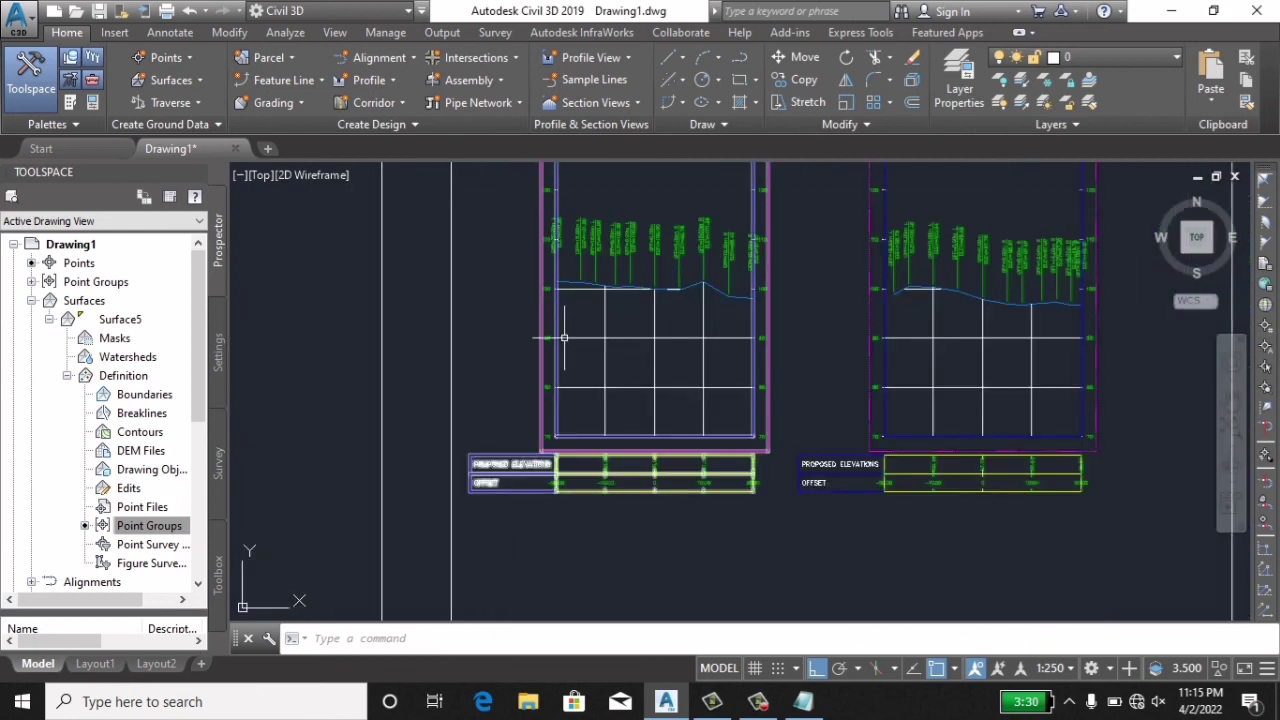
scroll(608, 430, "up", 5)
scroll(630, 430, "up", 3)
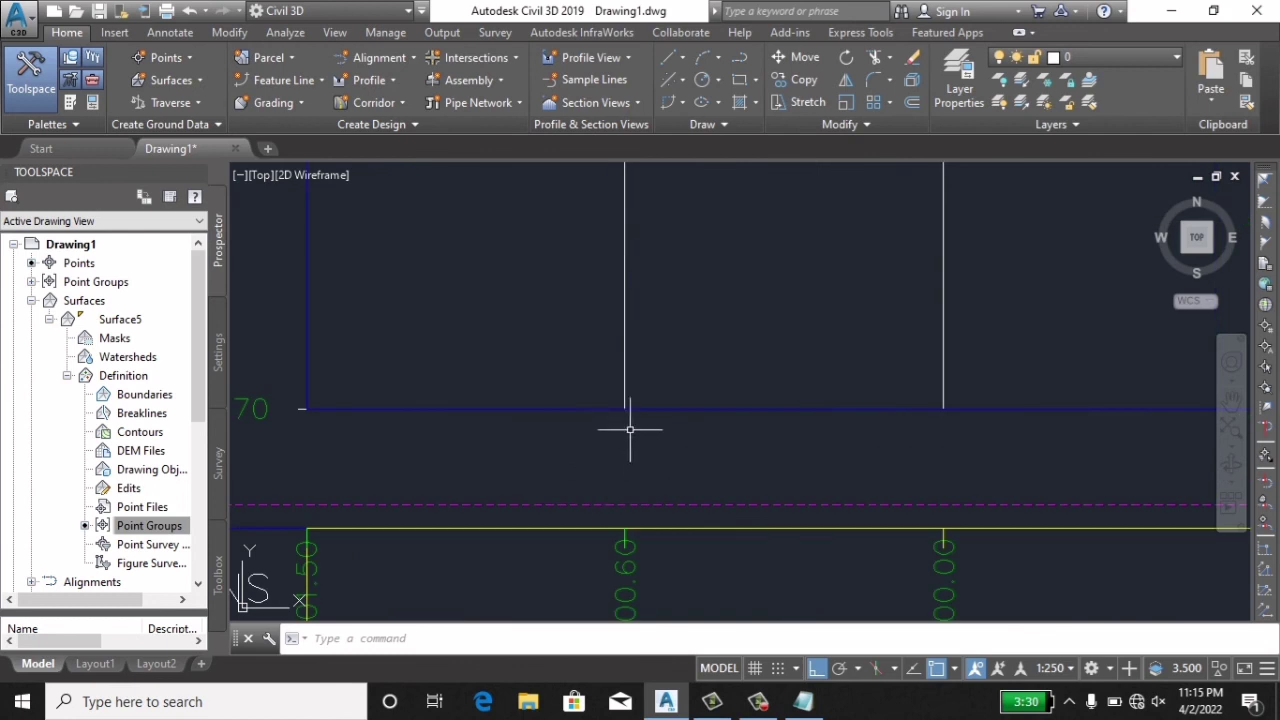
scroll(630, 460, "down", 3)
scroll(625, 535, "up", 2)
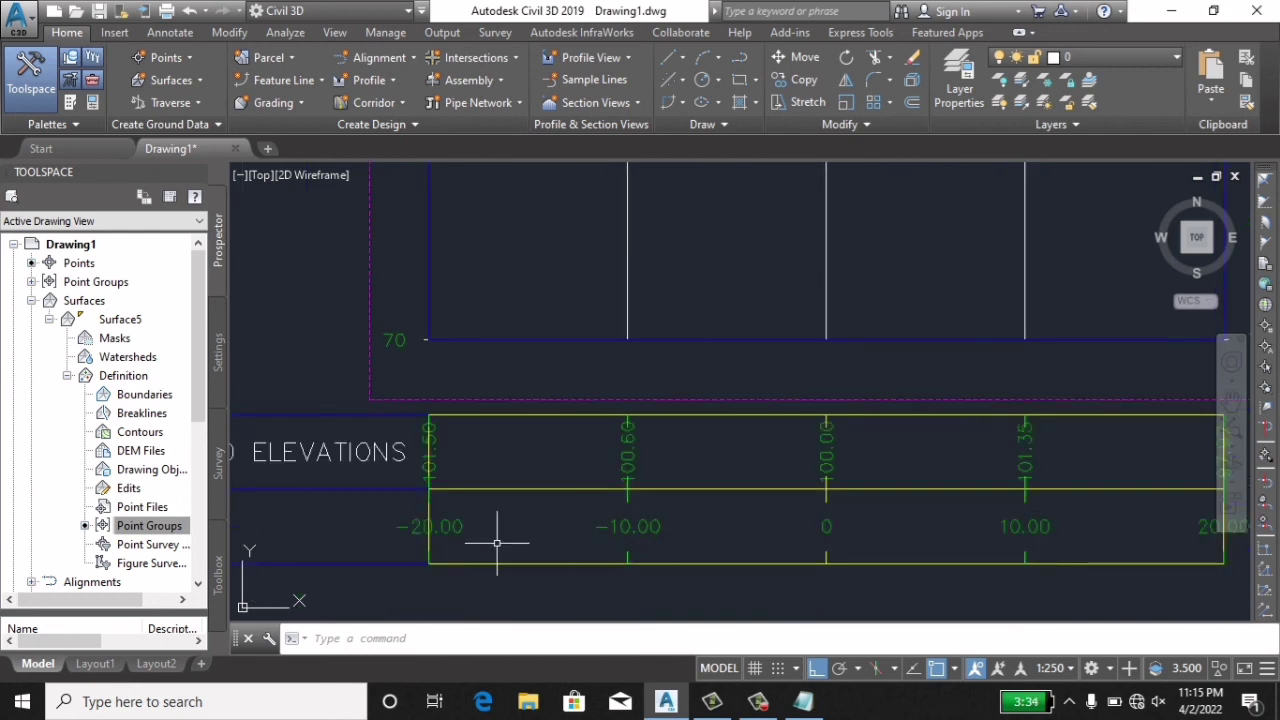
scroll(709, 523, "down", 4)
scroll(598, 437, "down", 5)
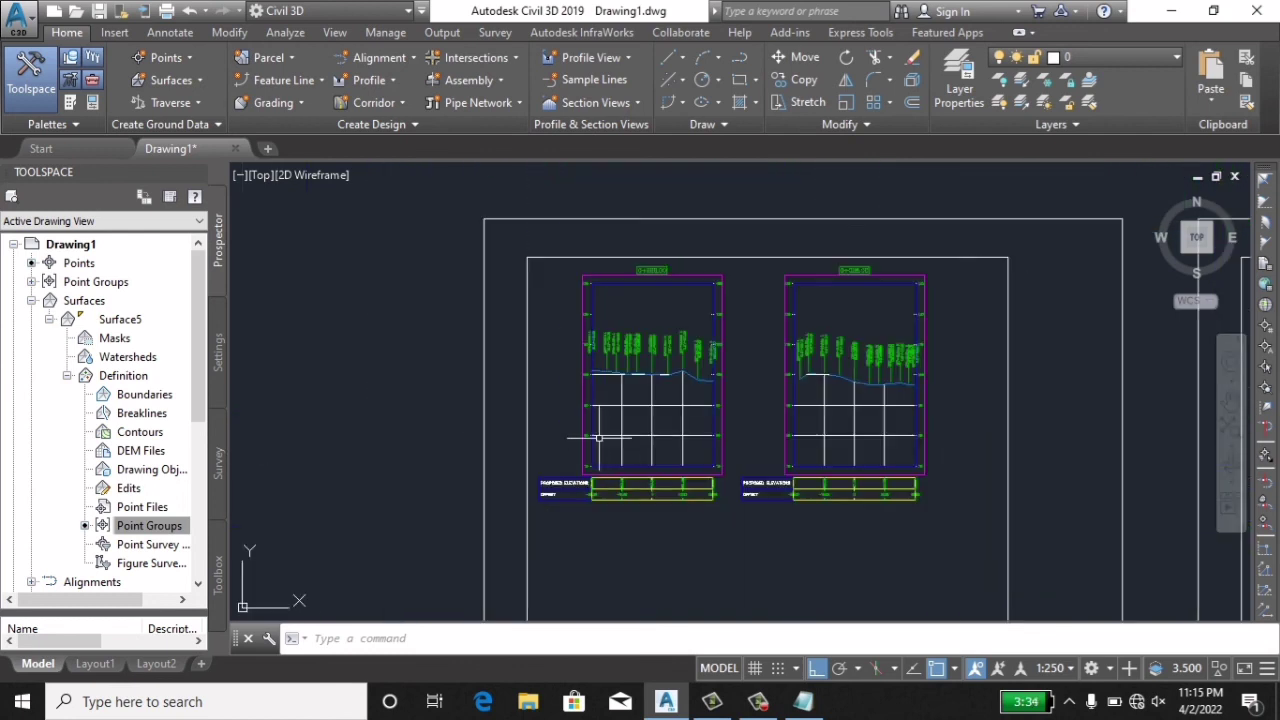
left_click(604, 401)
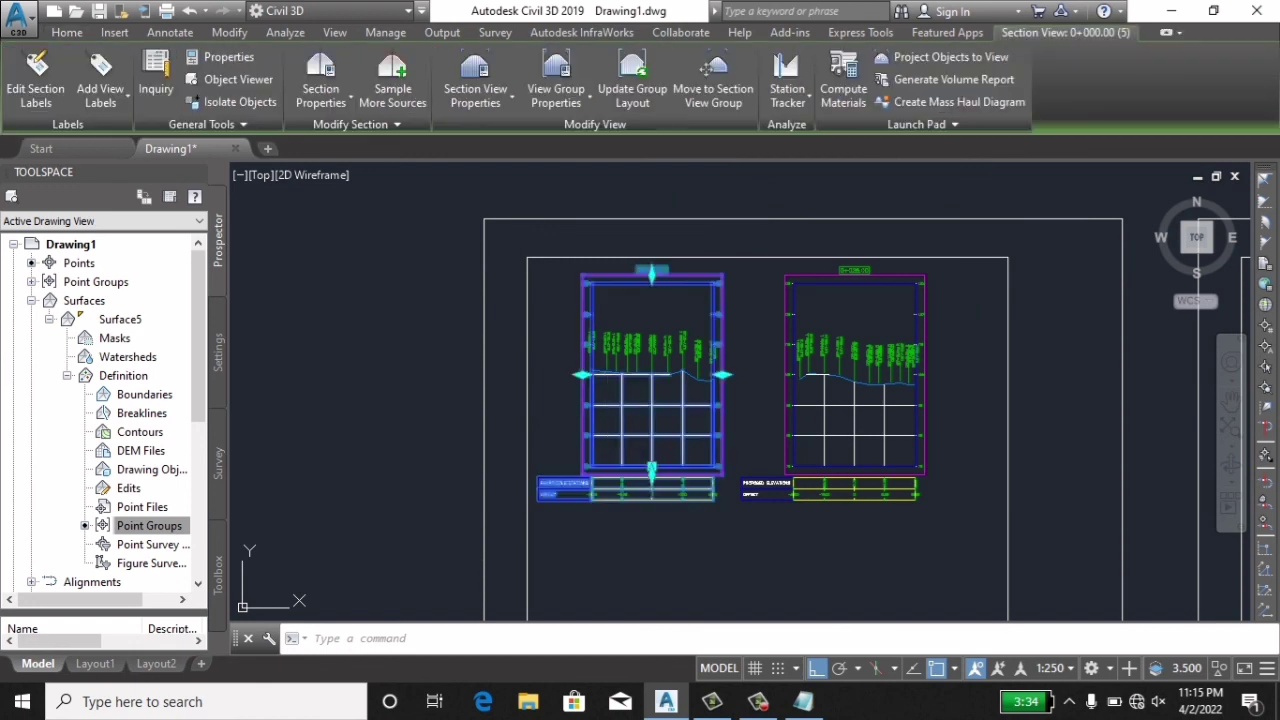
Edit the Road Section view style so horizontal-axis ticks are 5 m major and 2.5 m minor.
right_click(607, 401)
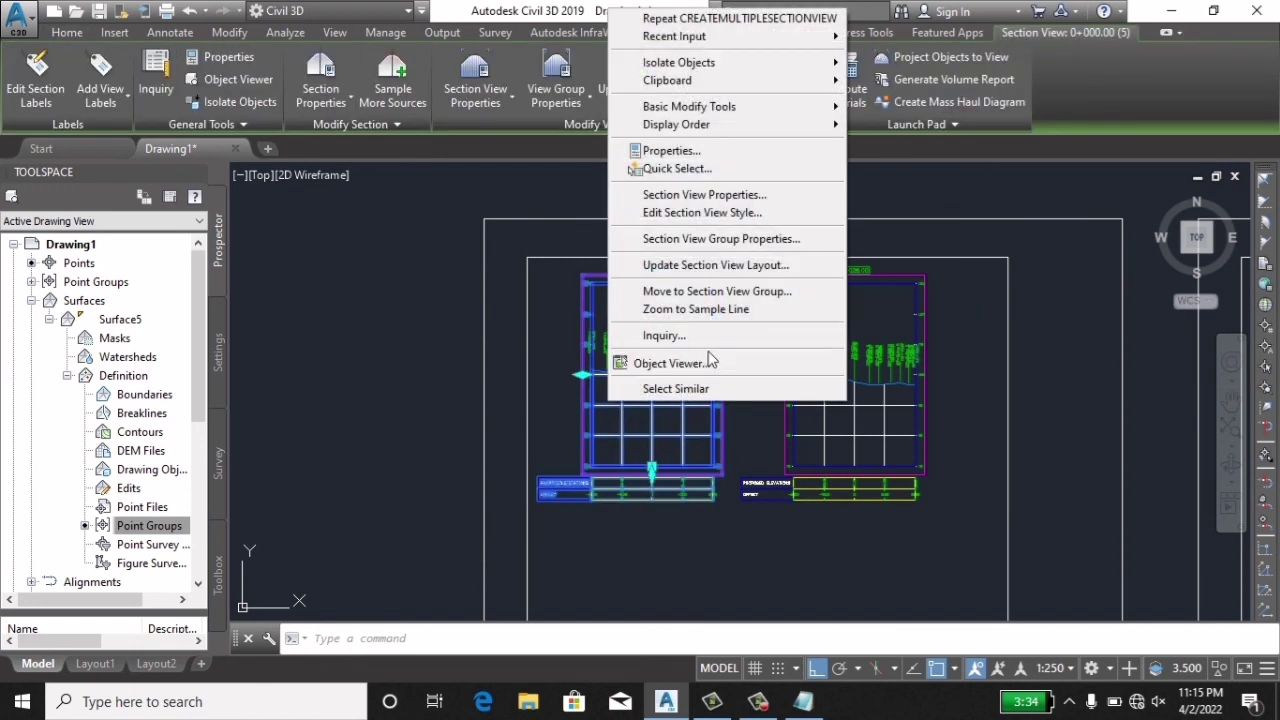
left_click(745, 219)
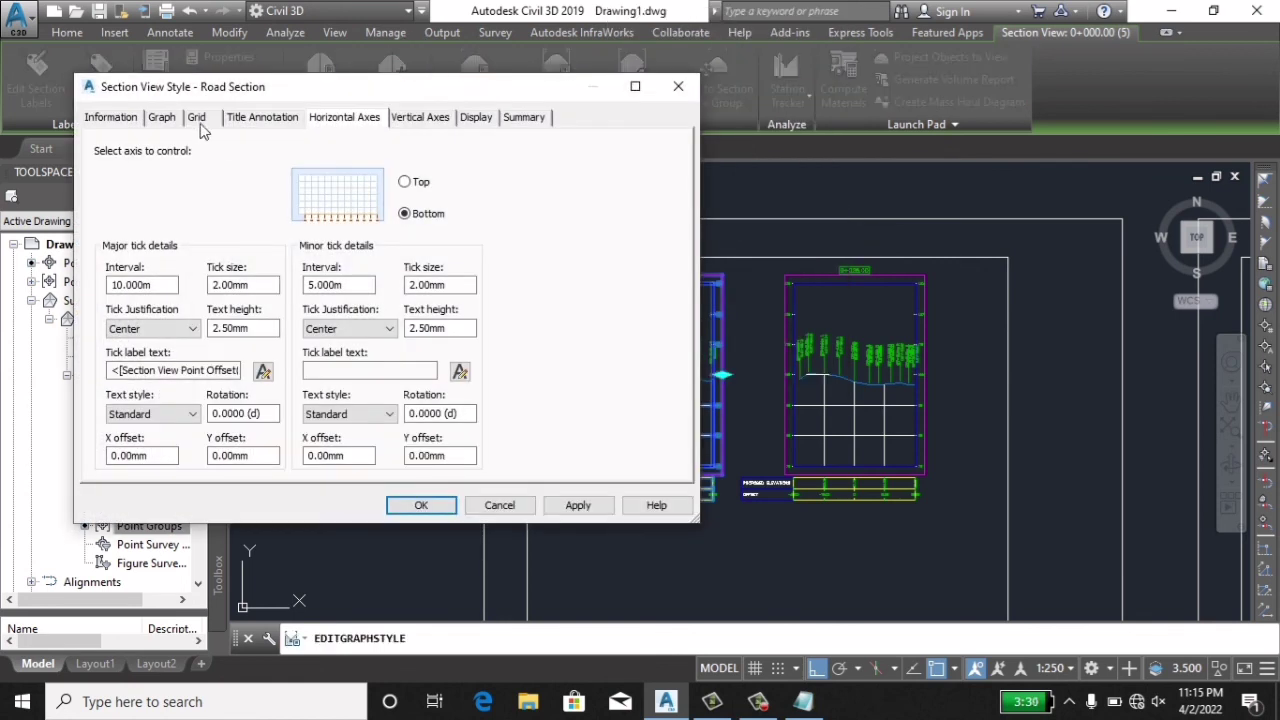
left_click(197, 118)
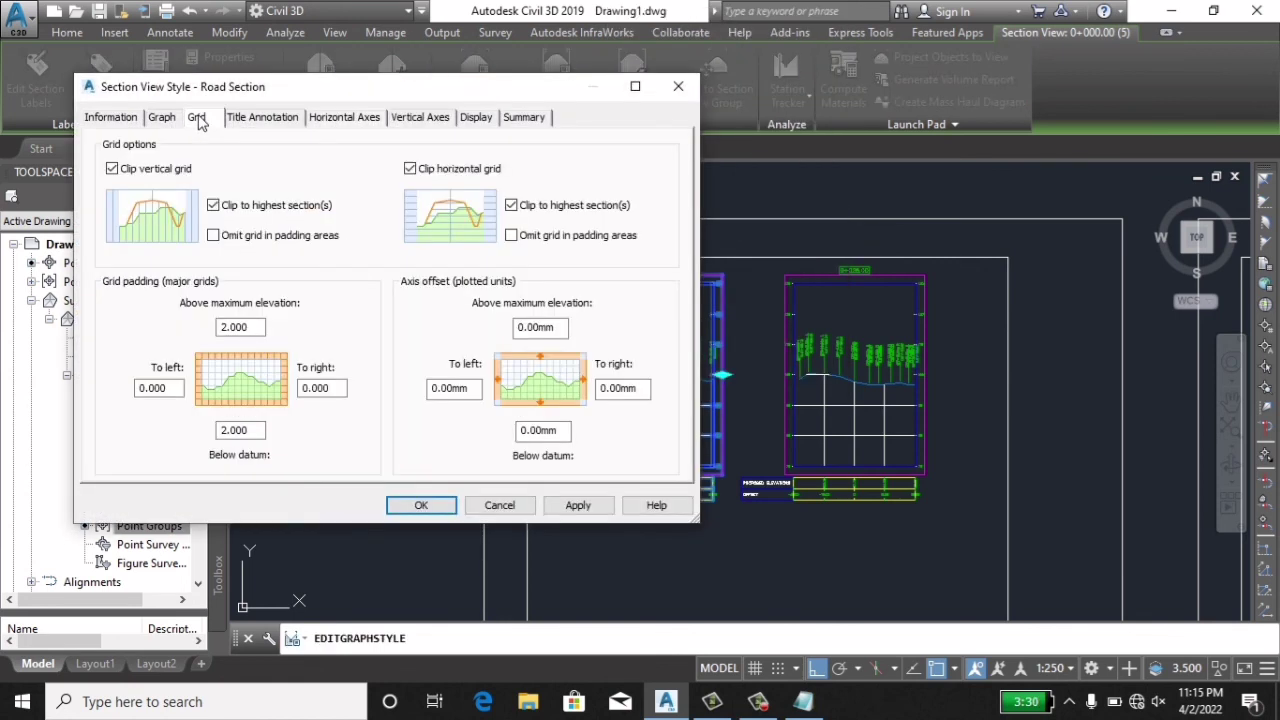
left_click(333, 118)
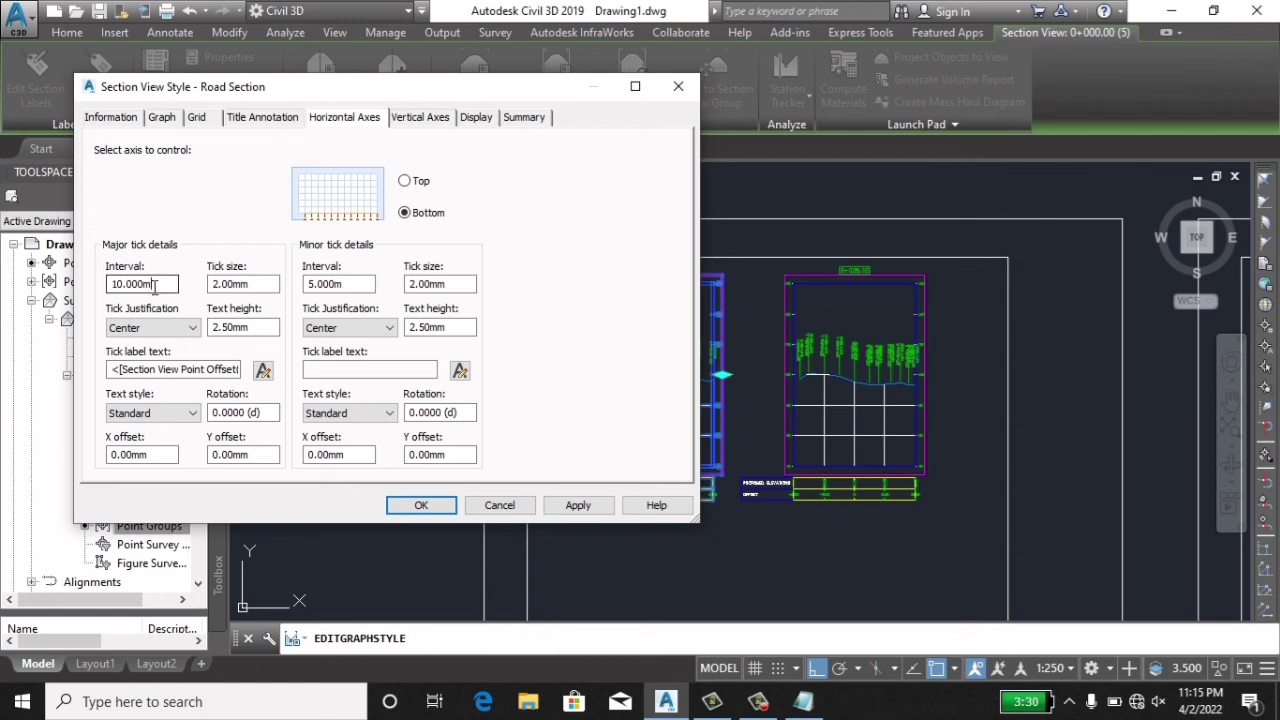
left_click_drag(148, 278, 87, 281)
type("5")
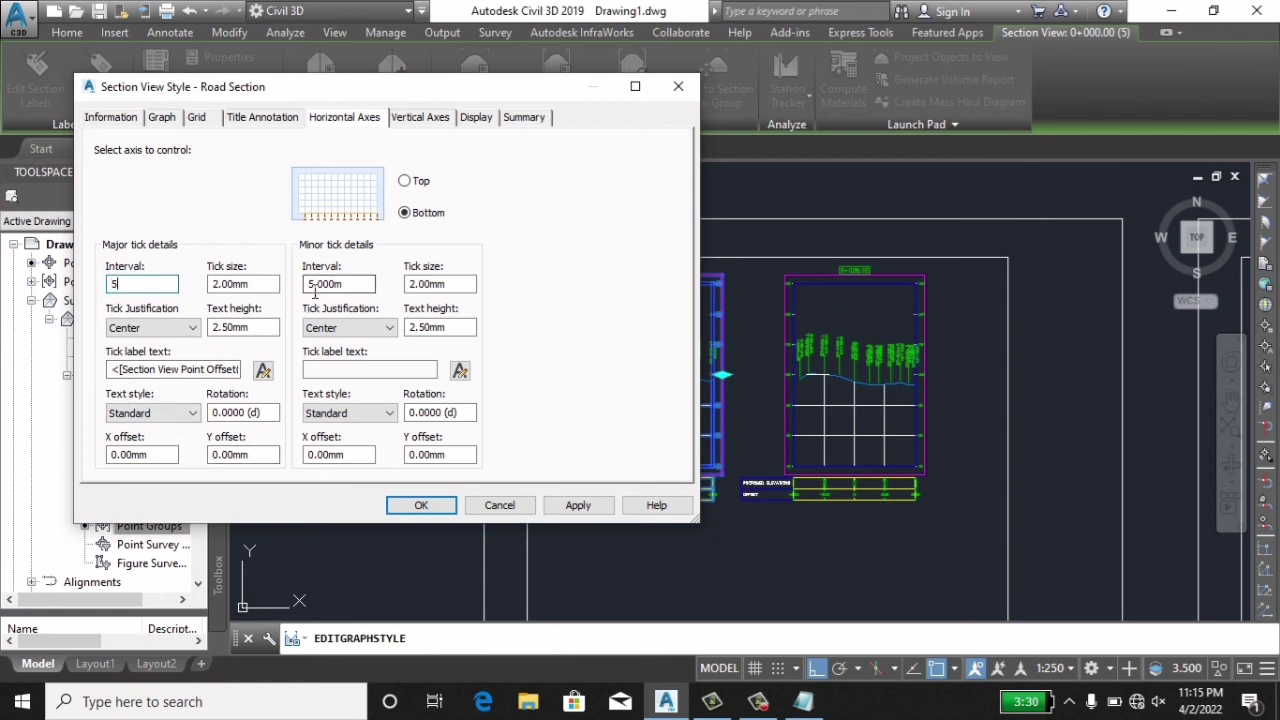
left_click_drag(368, 285, 291, 302)
type("2.")
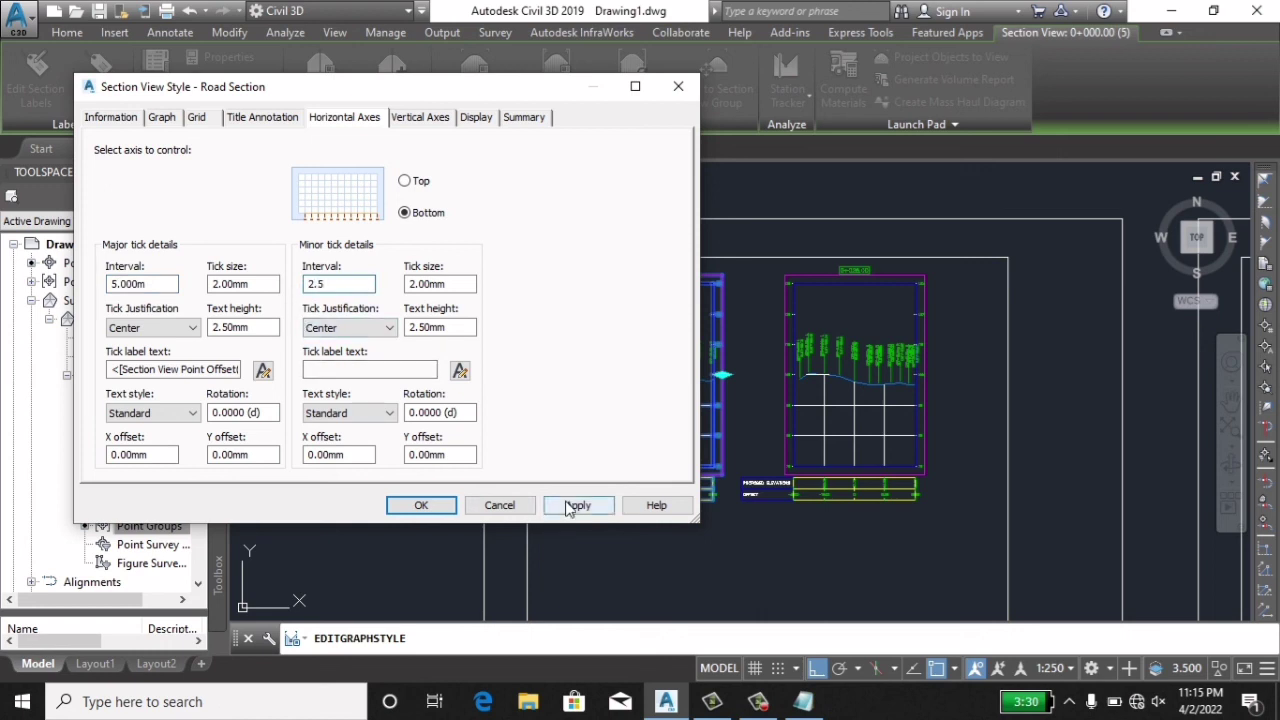
left_click(421, 505)
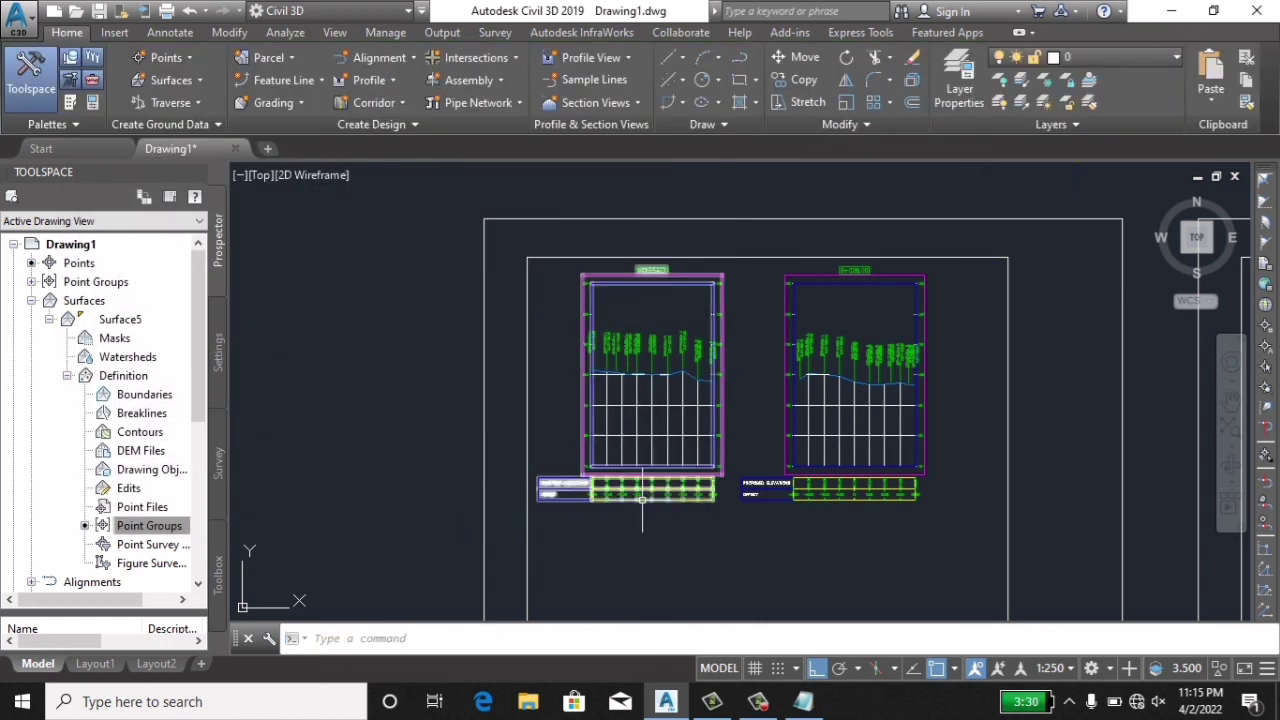
scroll(642, 500, "up", 5)
scroll(631, 520, "down", 3)
scroll(634, 371, "up", 2)
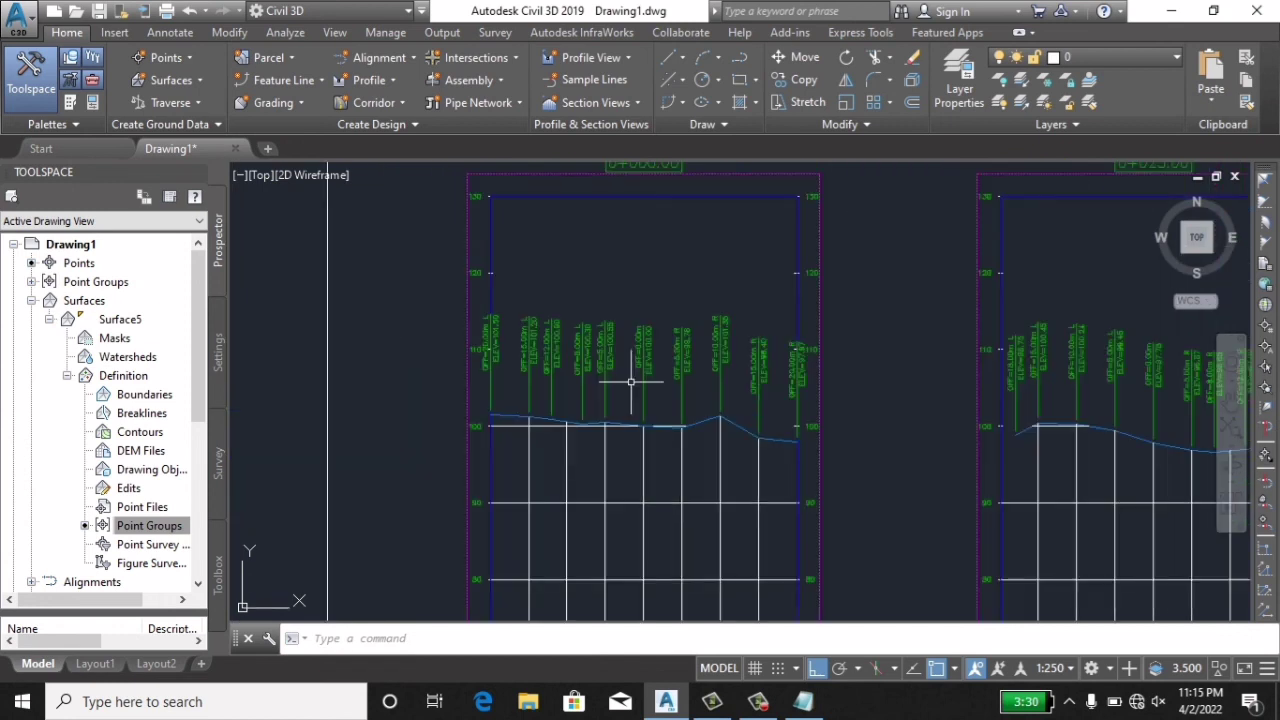
scroll(629, 386, "up", 2)
scroll(624, 403, "down", 5)
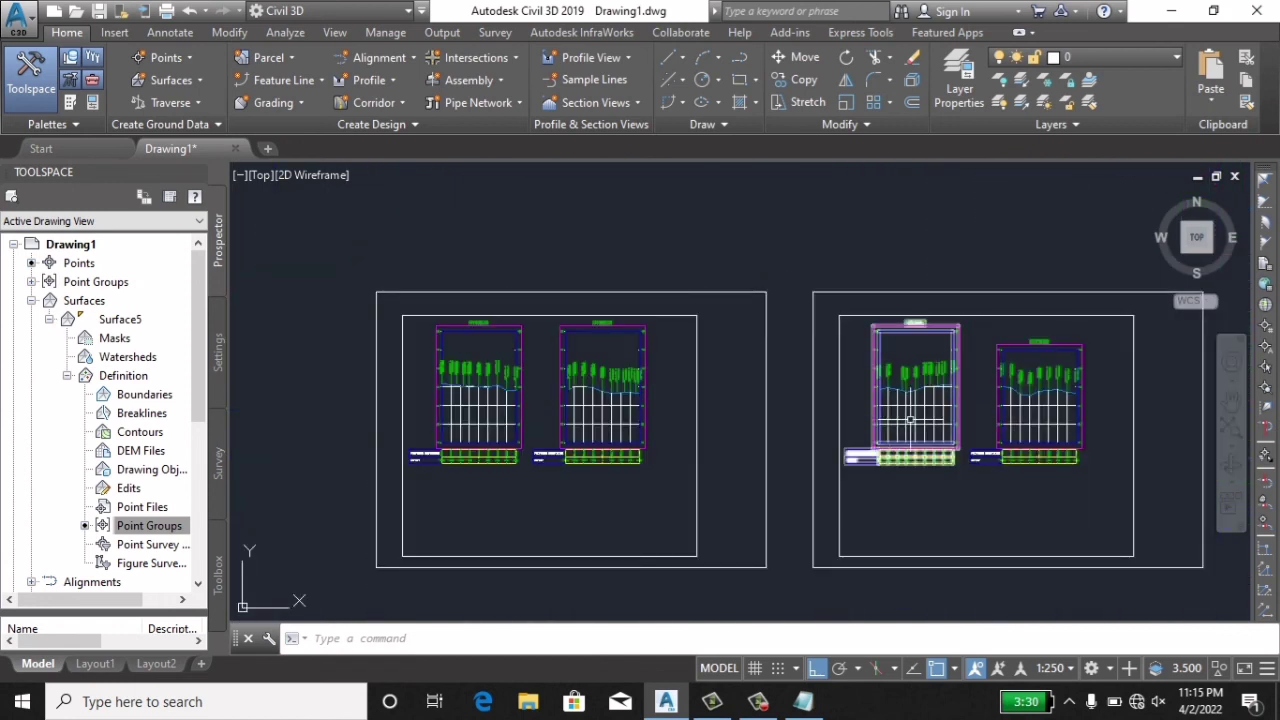
scroll(893, 422, "up", 5)
scroll(771, 471, "up", 1)
scroll(726, 471, "down", 4)
scroll(726, 471, "down", 3)
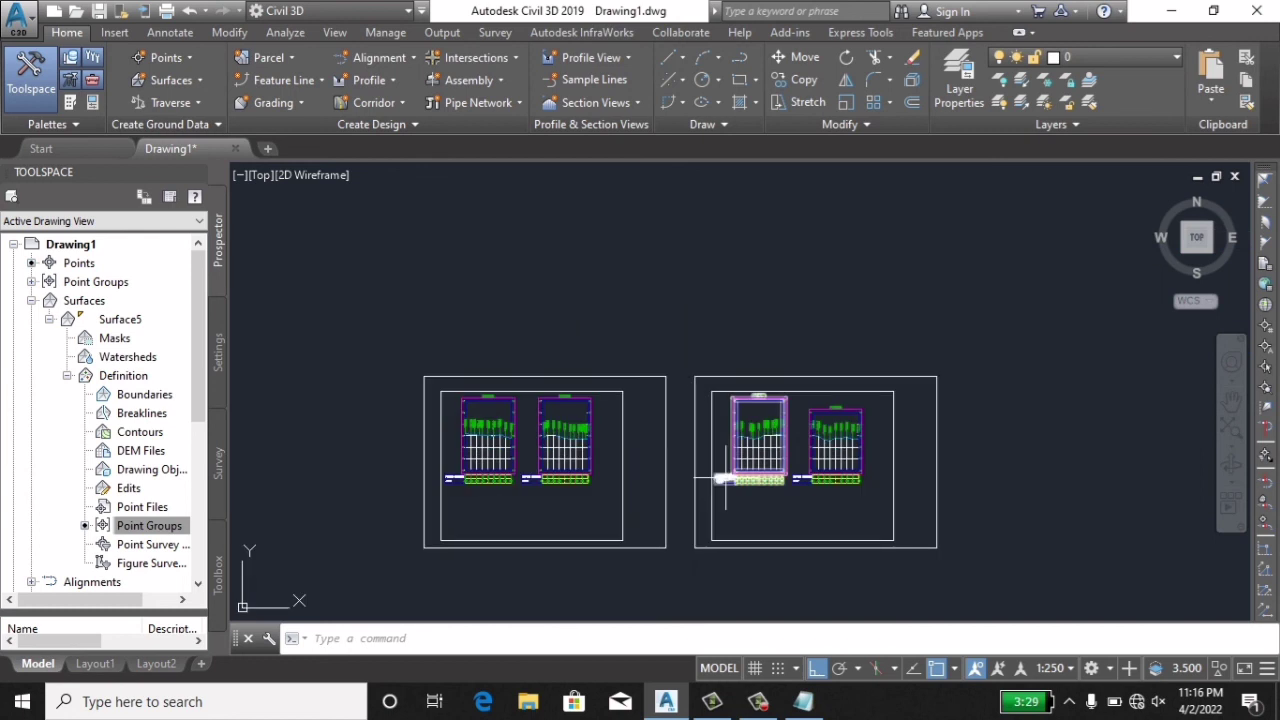
scroll(730, 440, "down", 3)
mouse_move(725, 429)
middle_mouse_down()
mouse_move(743, 424)
mouse_move(711, 491)
mouse_move(725, 493)
mouse_move(705, 504)
middle_mouse_up()
scroll(708, 466, "up", 1)
scroll(711, 469, "up", 3)
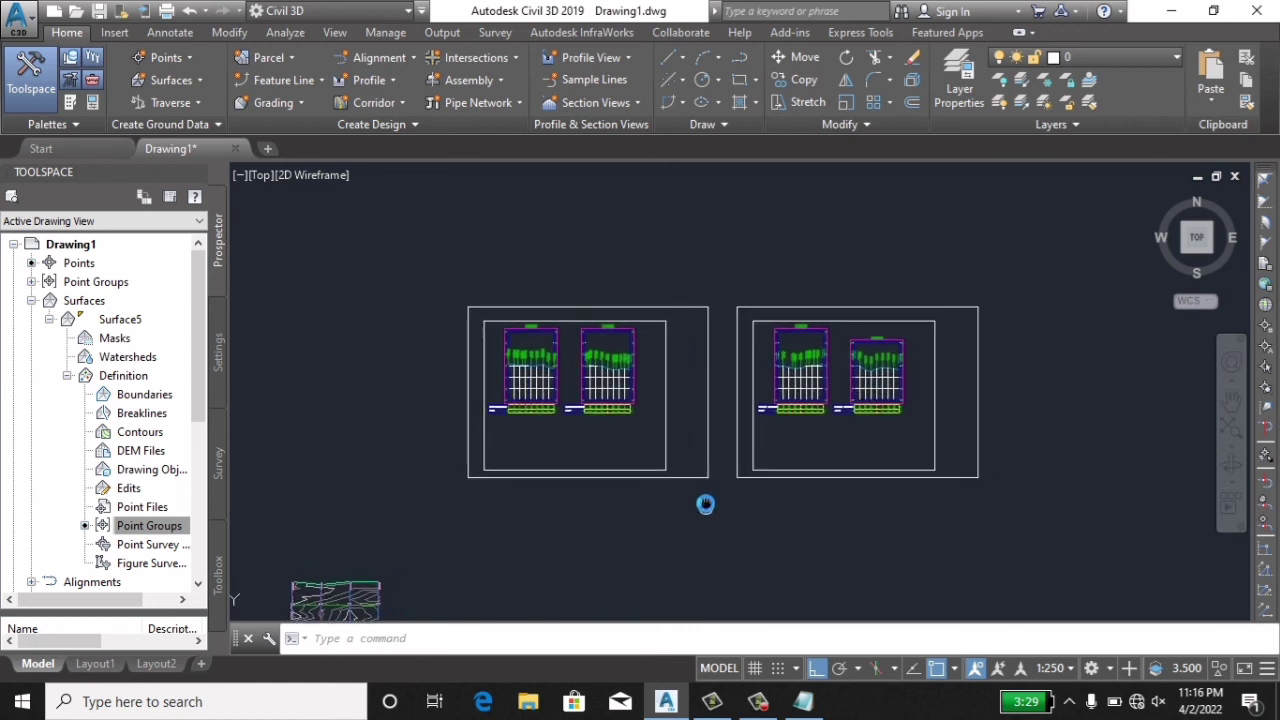
scroll(660, 420, "down", 6)
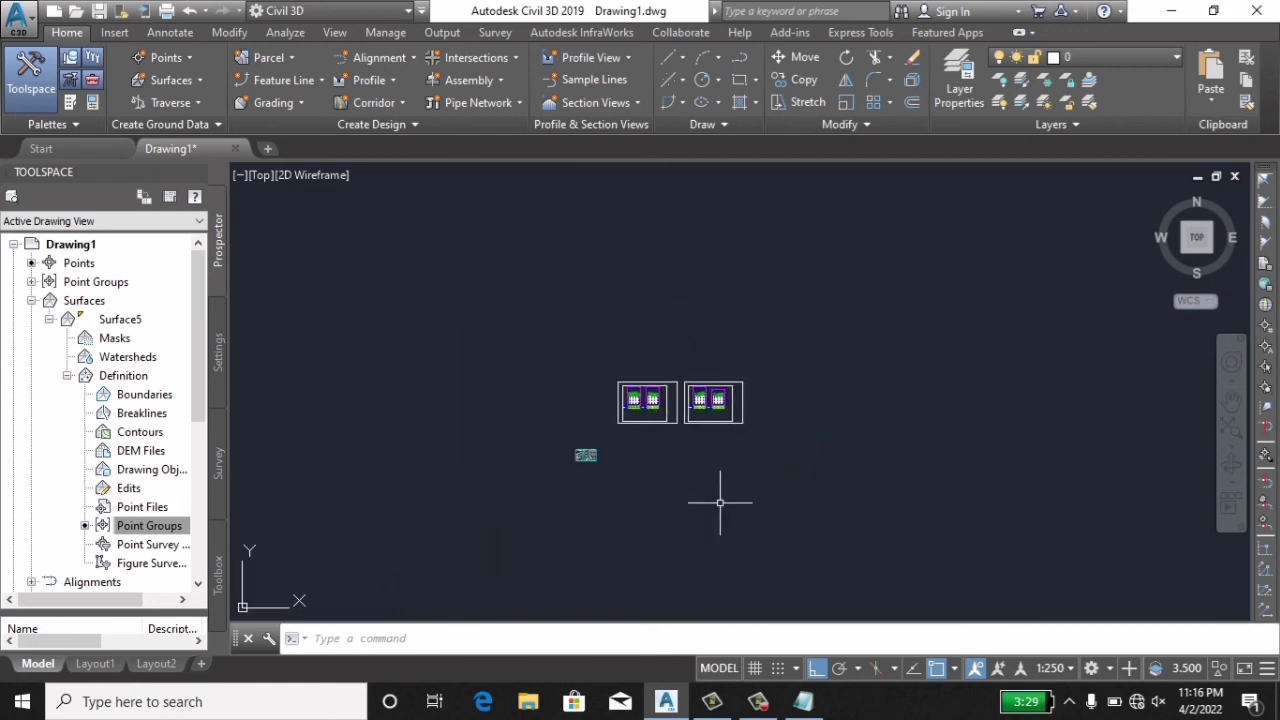
mouse_move(720, 502)
middle_mouse_down()
mouse_move(726, 460)
mouse_move(771, 508)
mouse_move(735, 507)
middle_mouse_up()
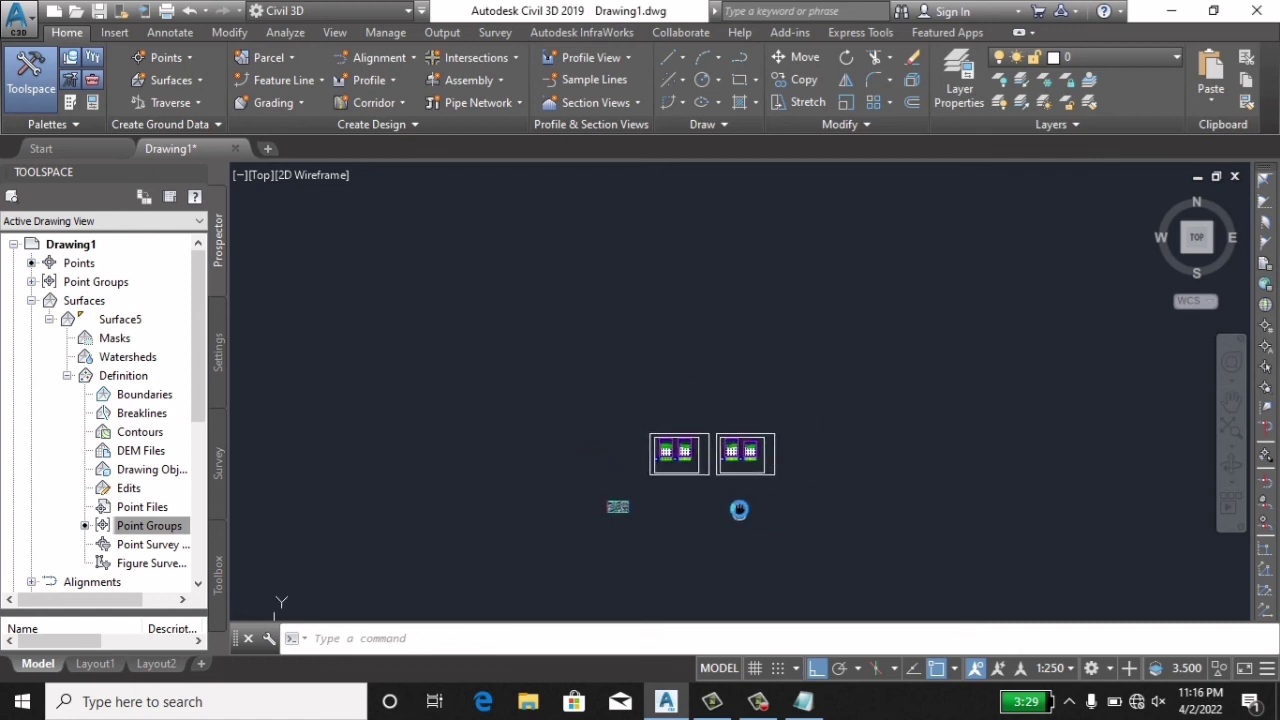
scroll(719, 449, "up", 4)
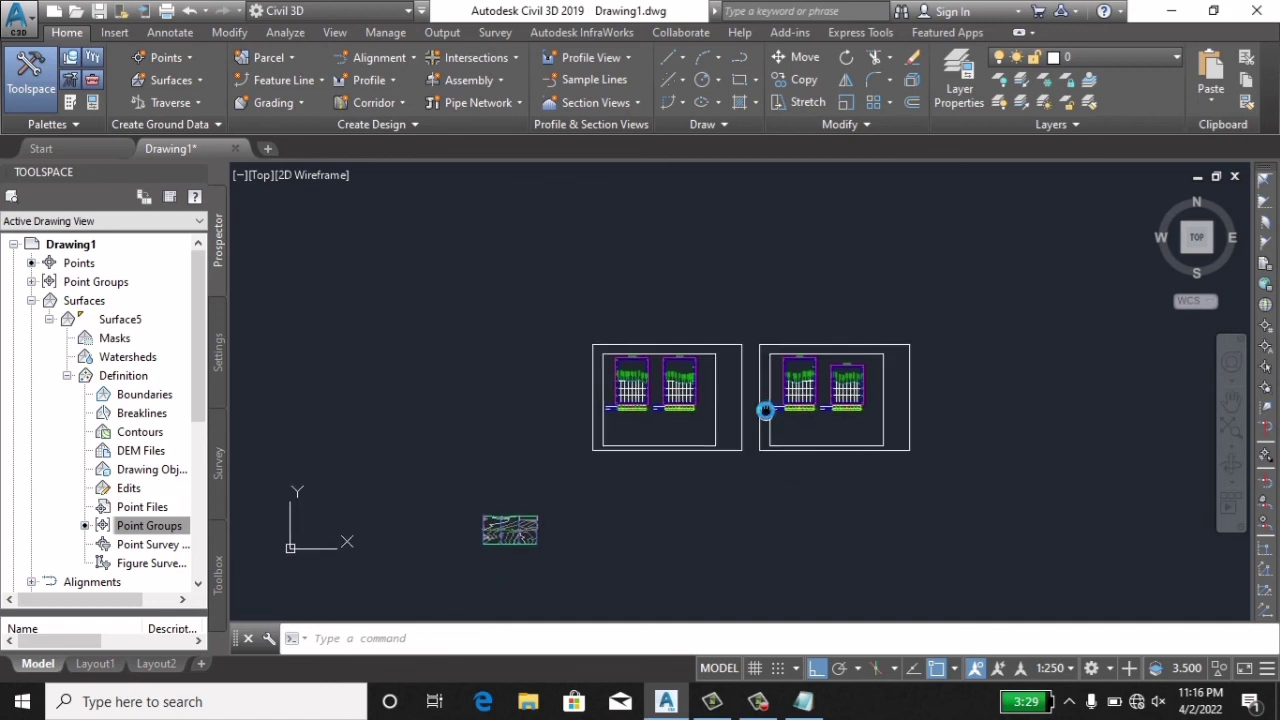